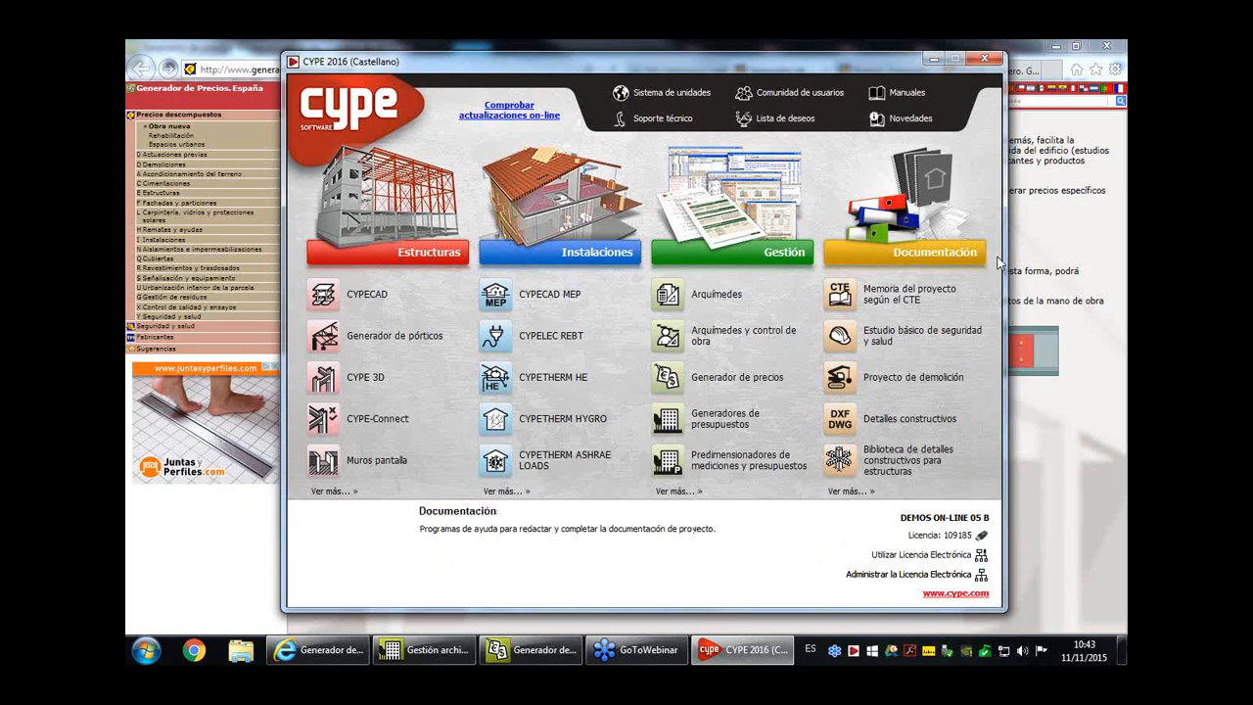
# - Show the Gestión programs in the CYPE launcher and take a brief look at the open Generador de precios window
pyautogui.click(759, 201)
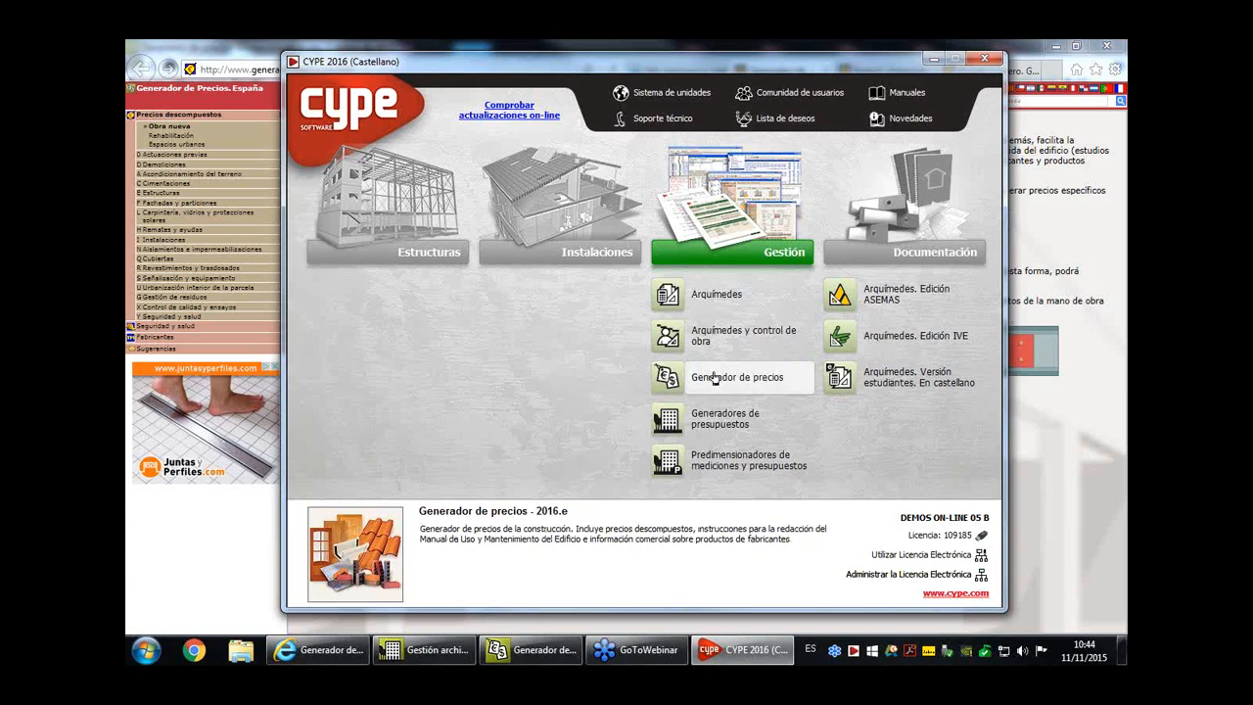
pyautogui.click(537, 654)
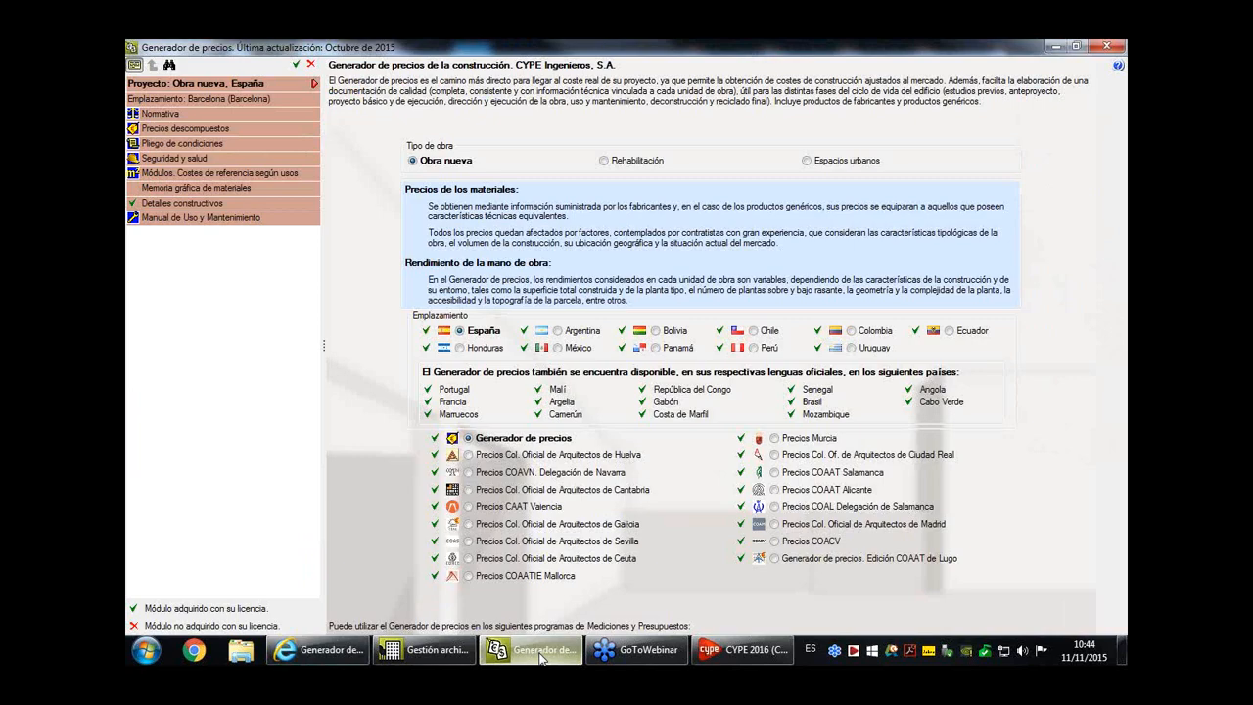
pyautogui.click(542, 658)
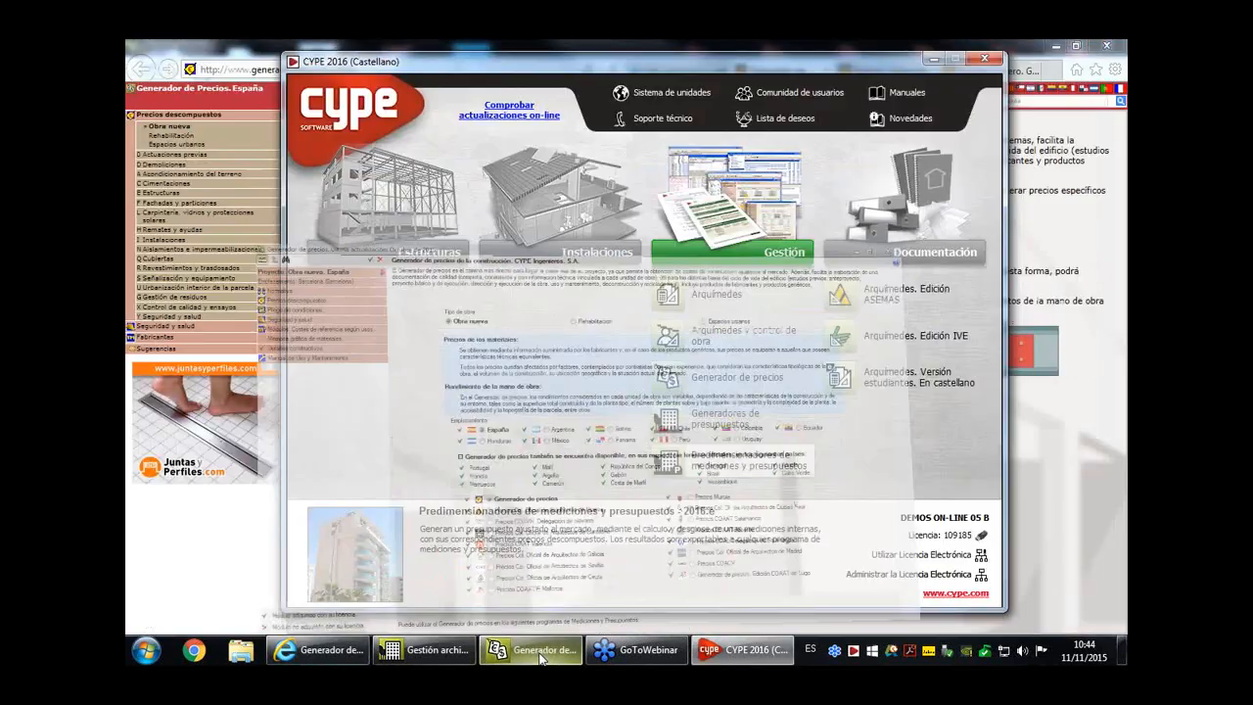
# - View the general, Butech and Román Clavero versions of the Generador de precios website in the browser
pyautogui.click(188, 39)
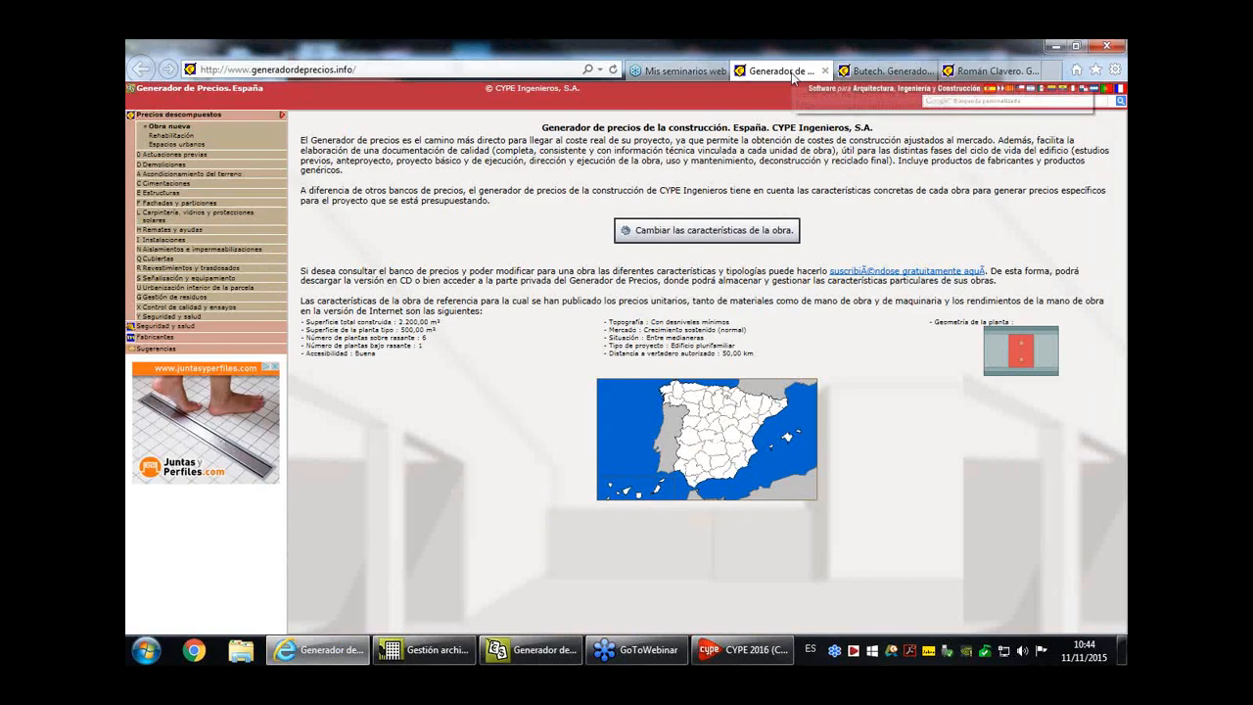
pyautogui.click(886, 70)
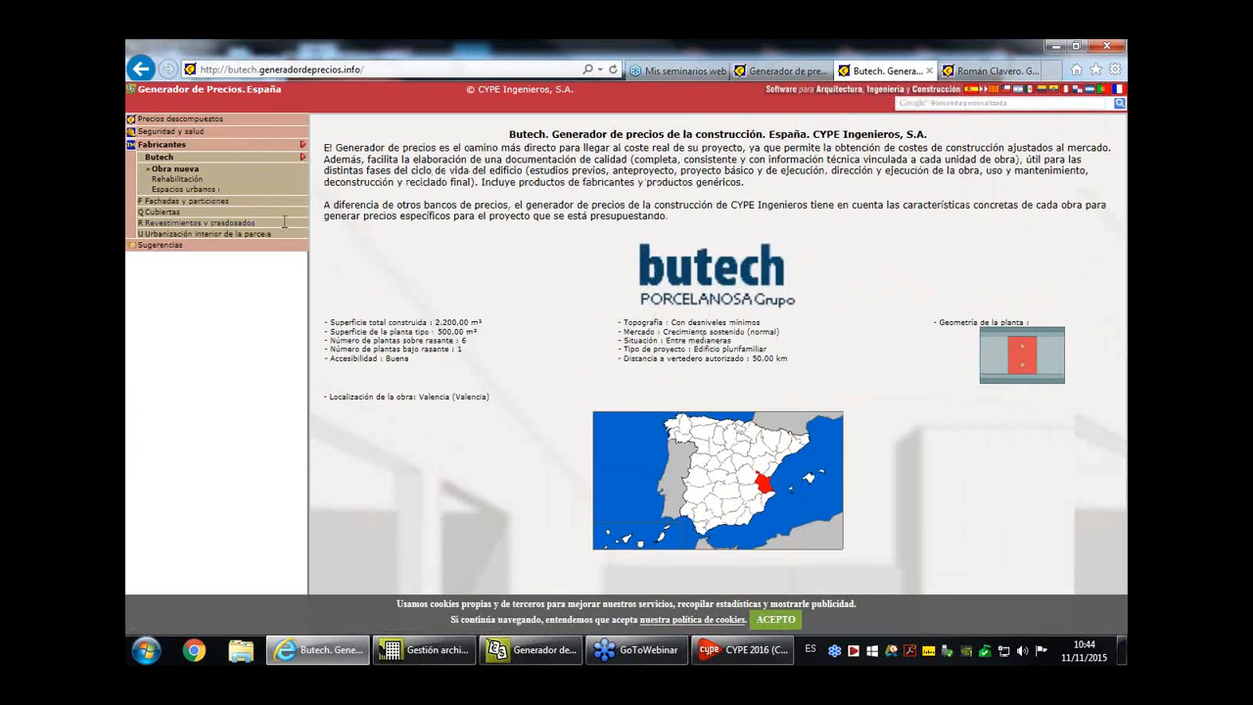
pyautogui.click(989, 70)
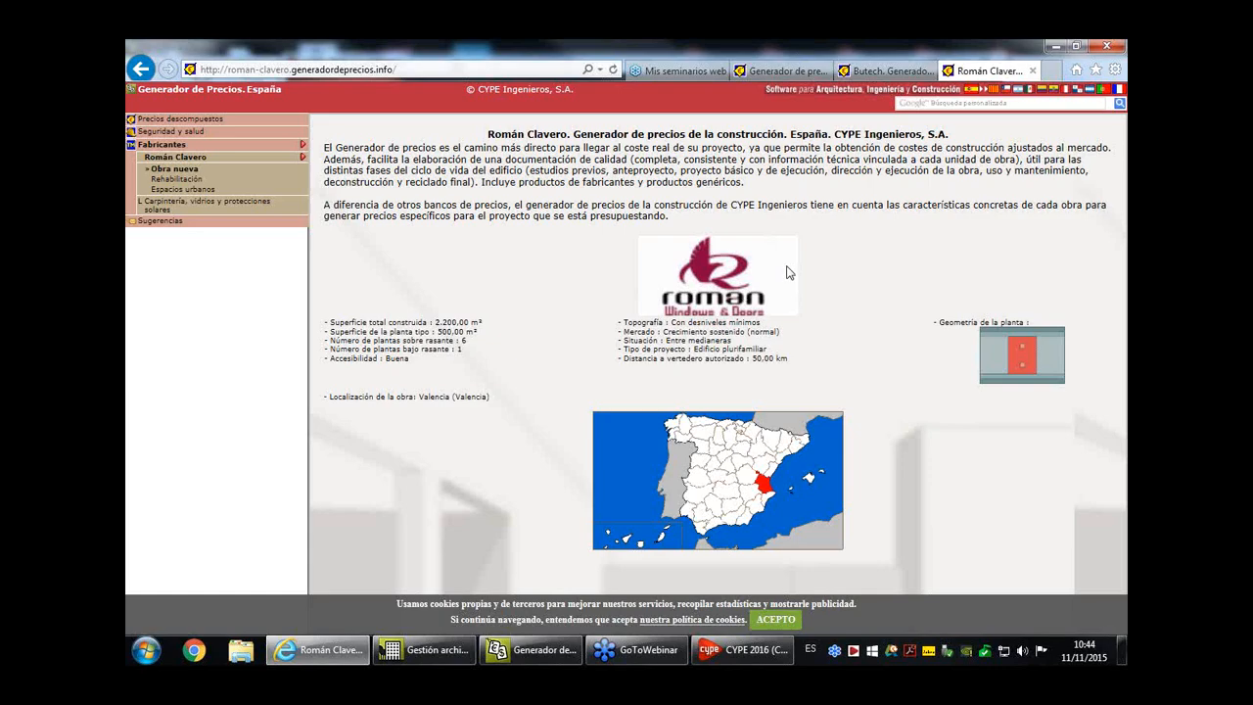
# - Switch to the Generador de precios program, set the project location to Alicante and display its list of municipalities
pyautogui.click(742, 649)
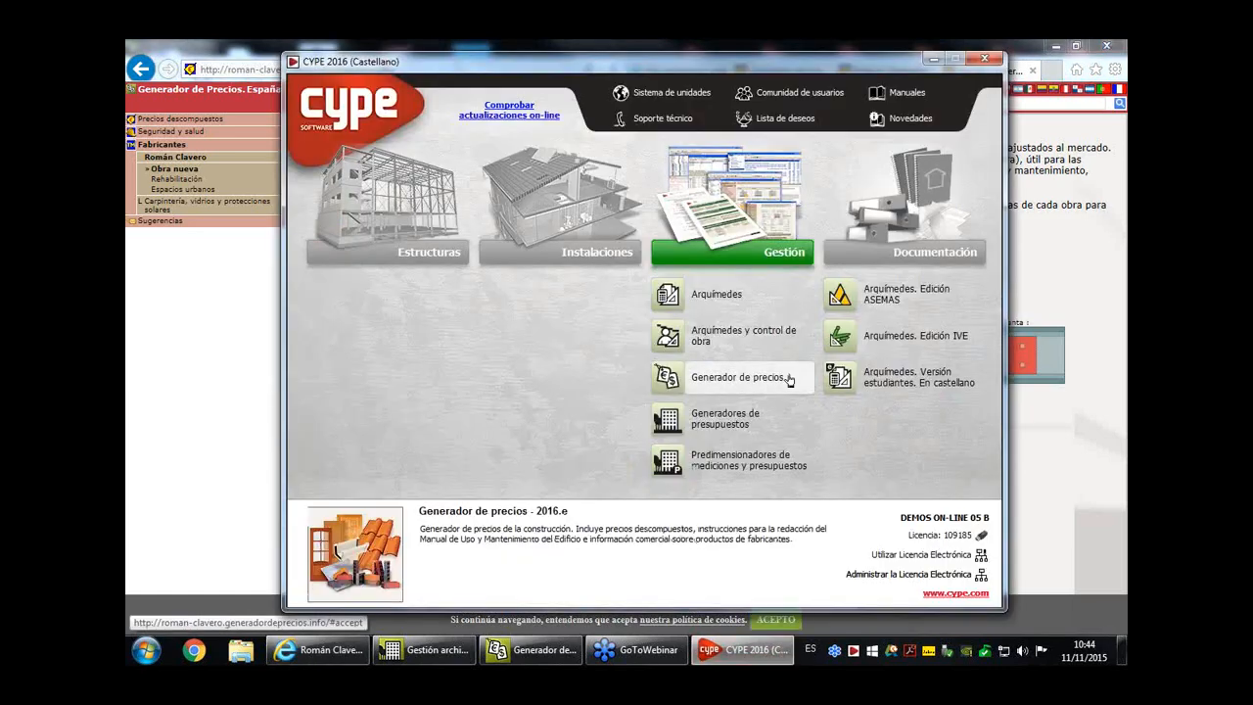
pyautogui.click(534, 649)
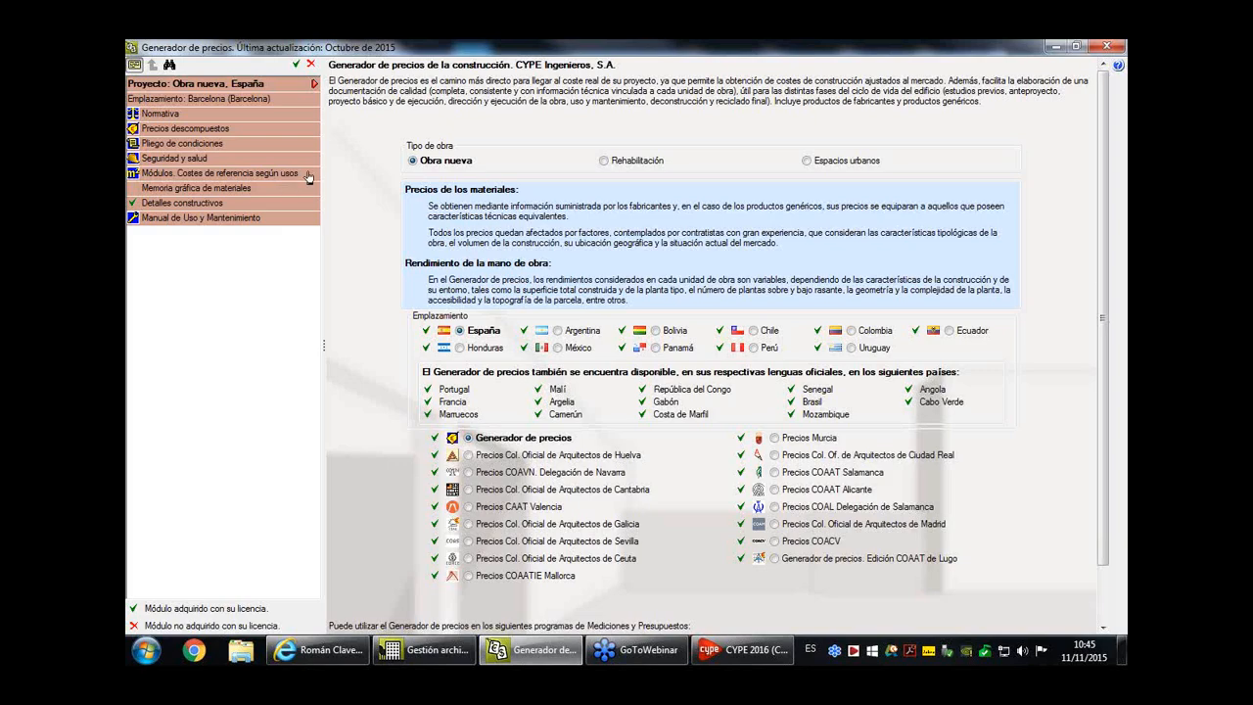
pyautogui.click(287, 101)
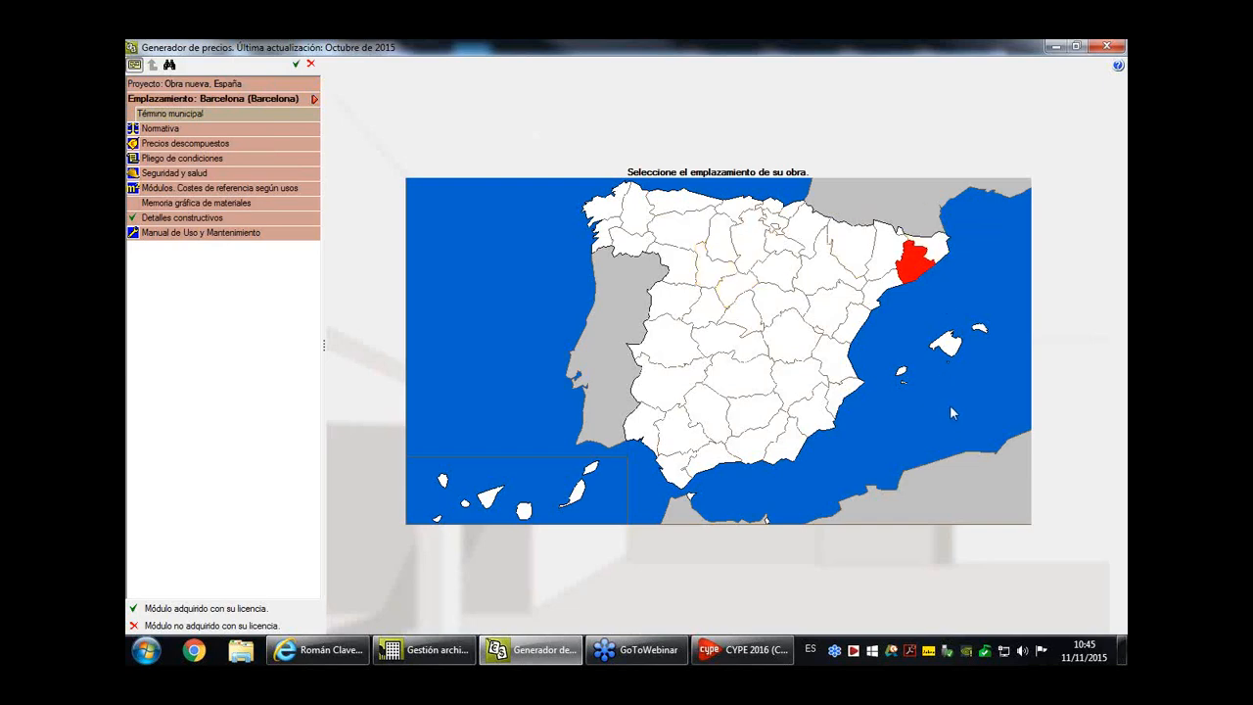
pyautogui.click(840, 399)
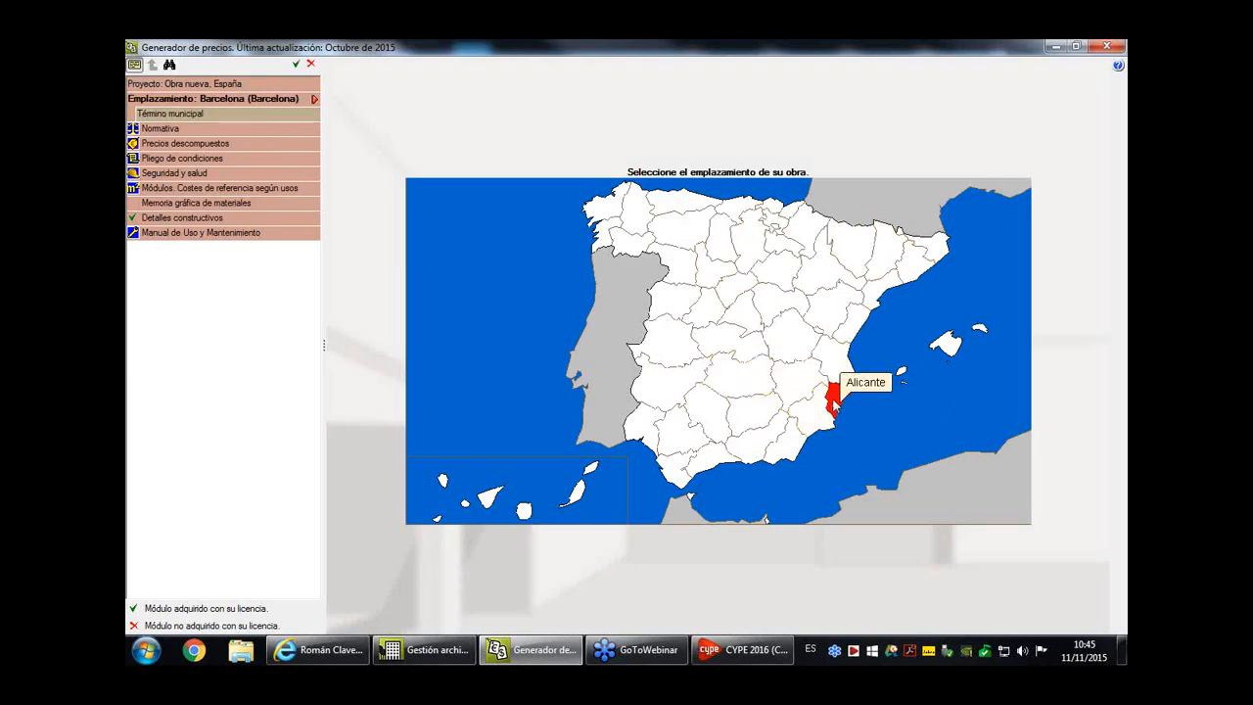
pyautogui.click(215, 116)
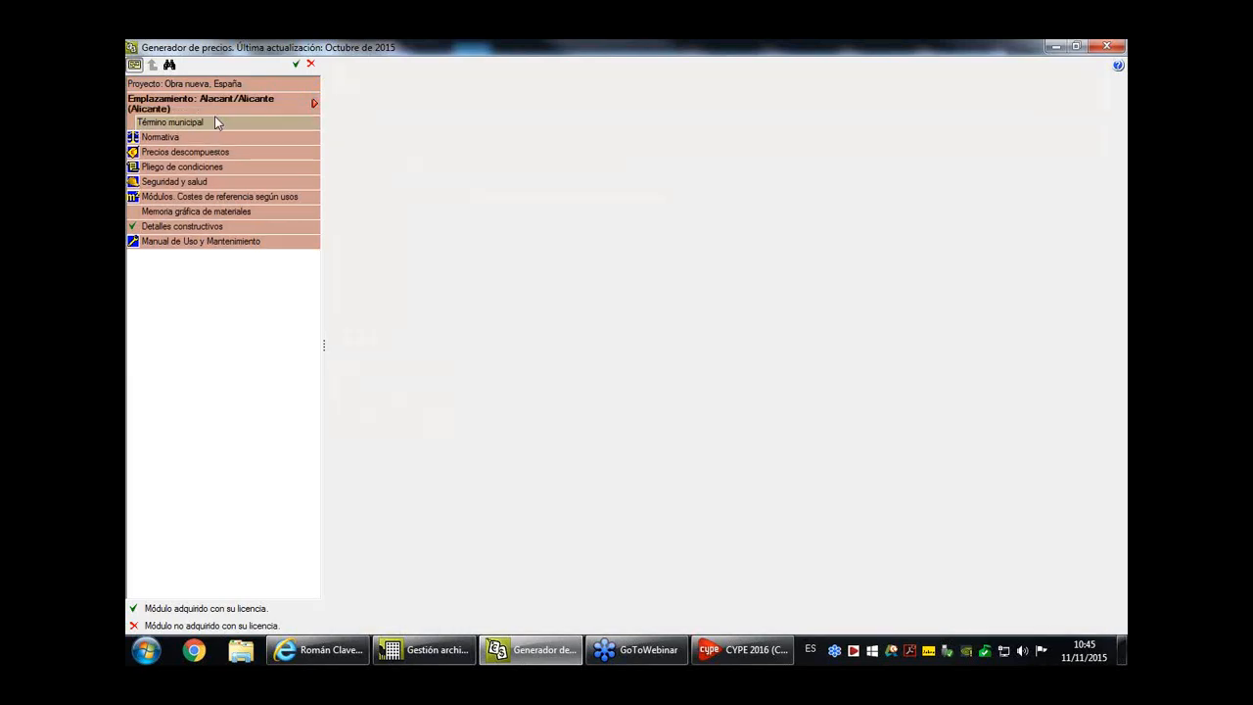
pyautogui.click(178, 125)
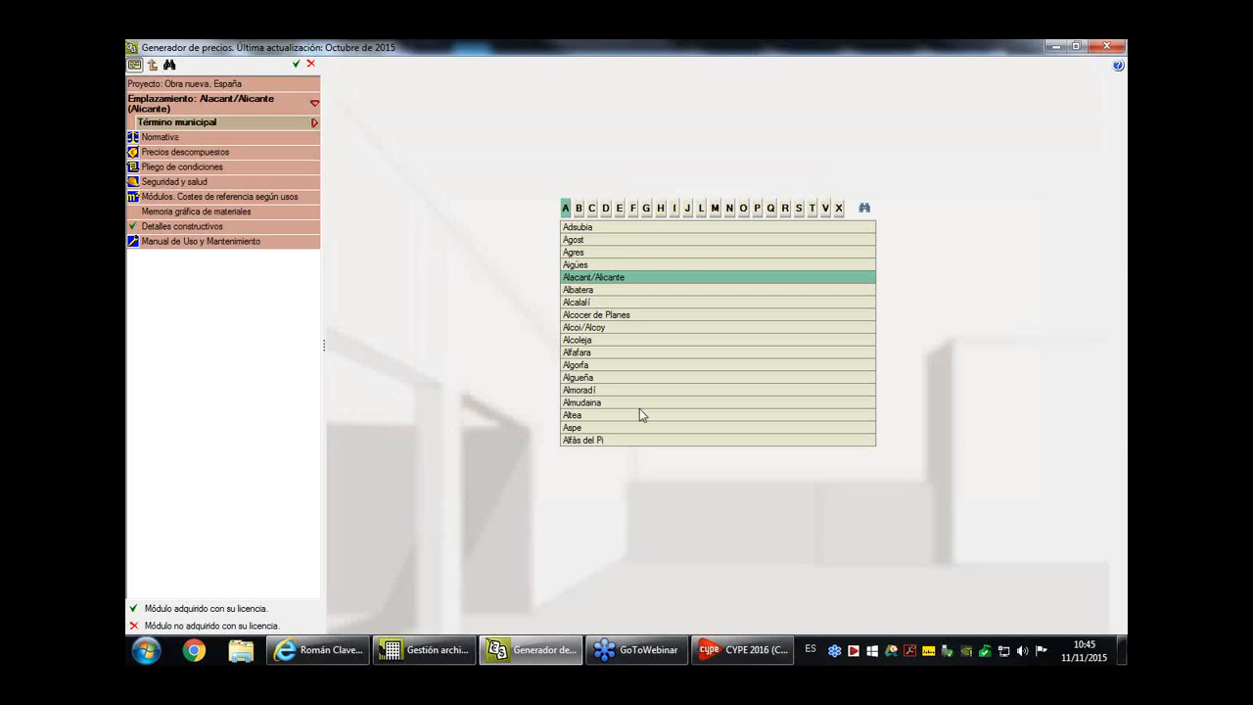
# - Review the Normativa section and the project parameters of Precios descompuestos
pyautogui.click(180, 140)
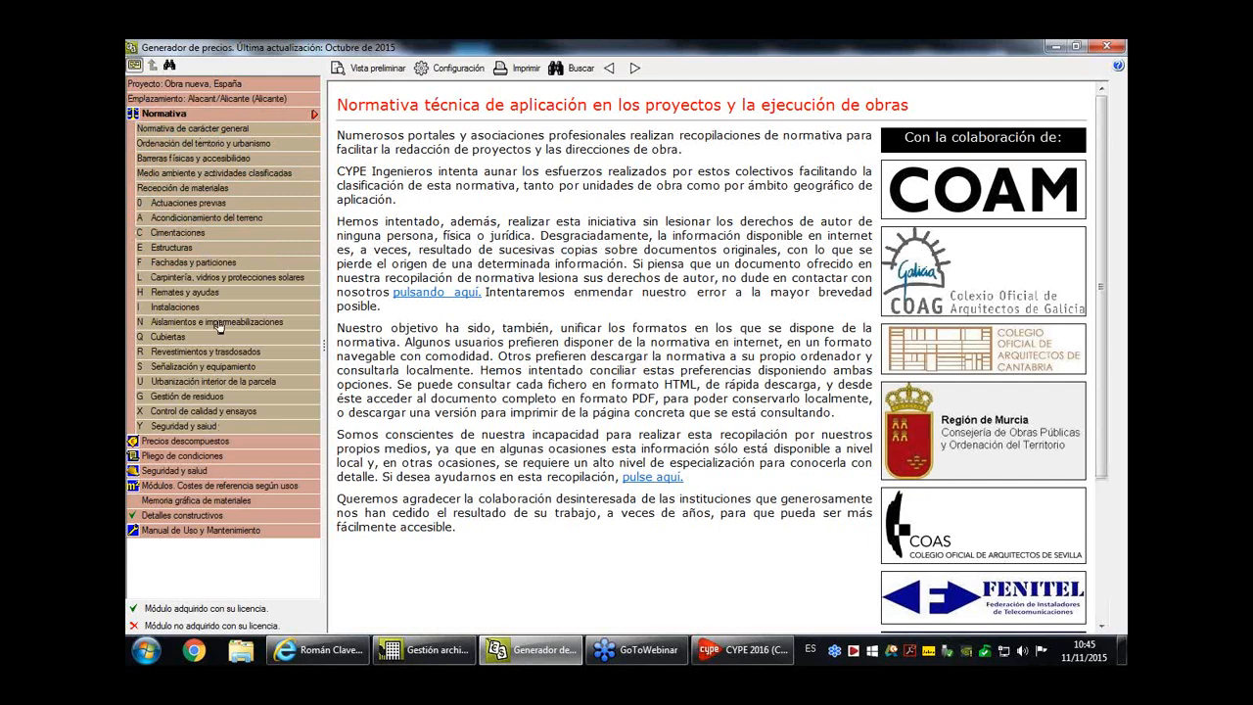
pyautogui.click(186, 442)
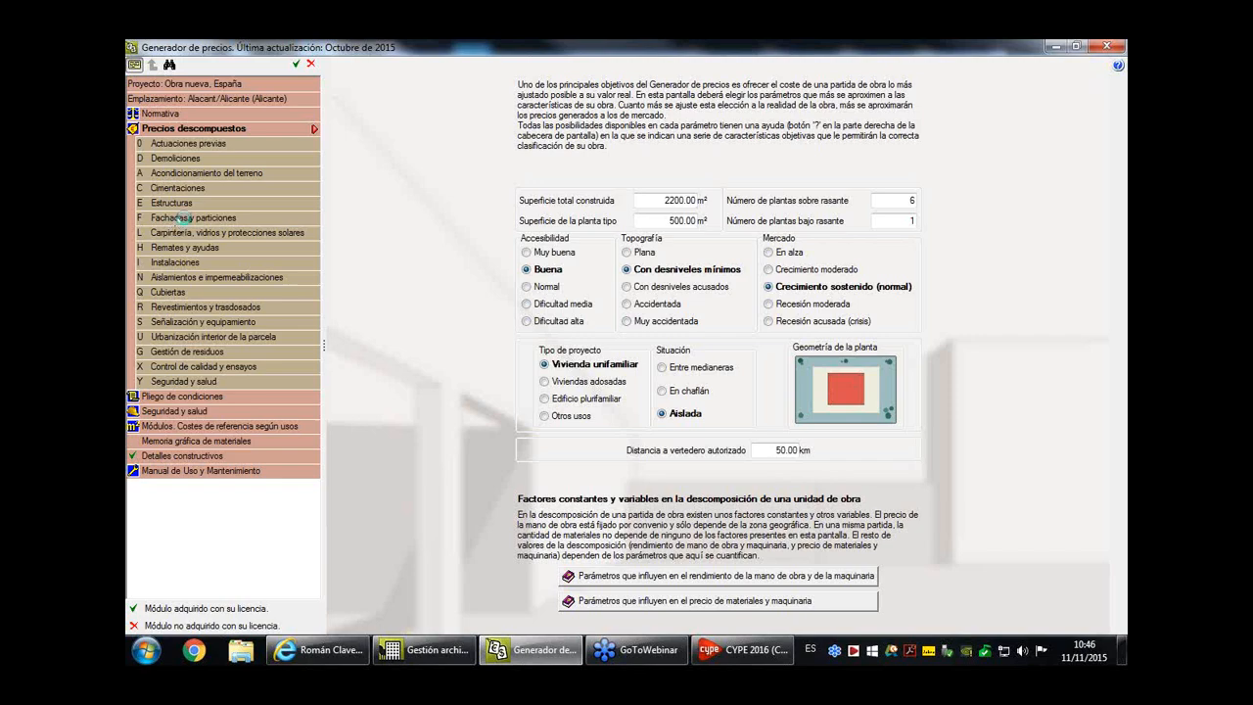
# - Open the "BUTECH" porcelain plate system under Fachadas y particiones, Fachadas ventiladas, Sistemas de placas de gres porcelánico
pyautogui.click(180, 223)
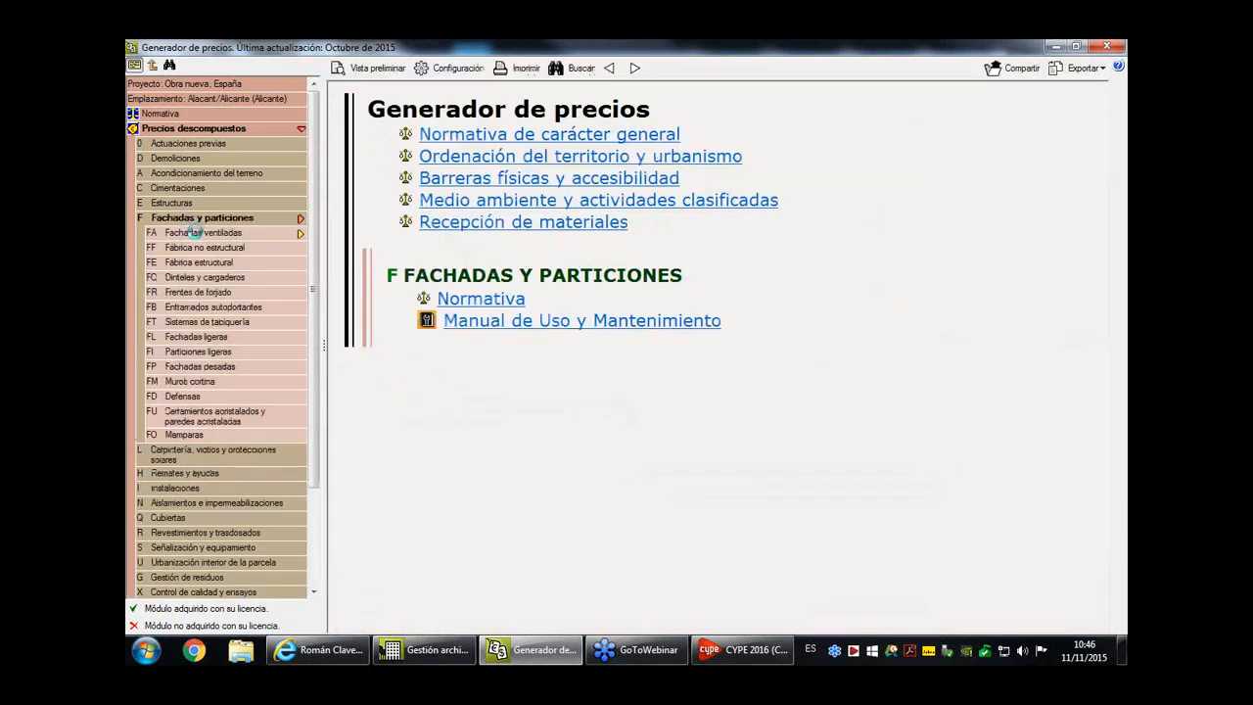
pyautogui.click(195, 233)
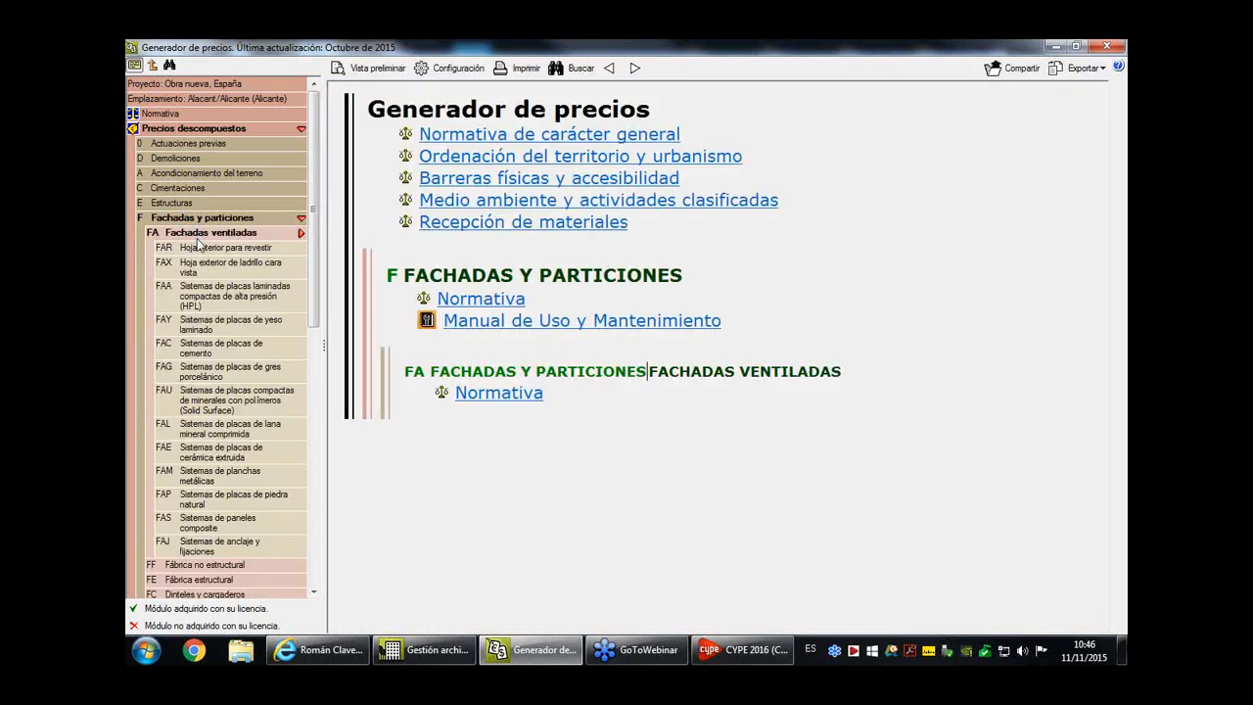
pyautogui.click(227, 374)
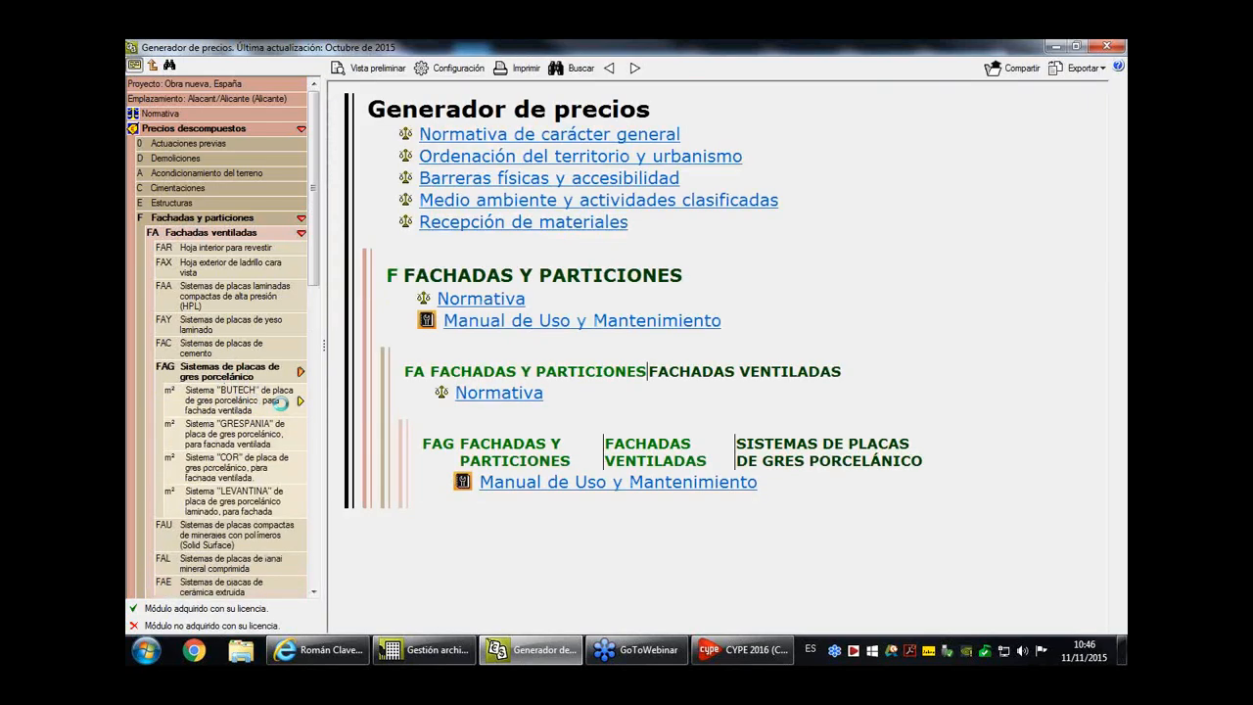
pyautogui.click(279, 401)
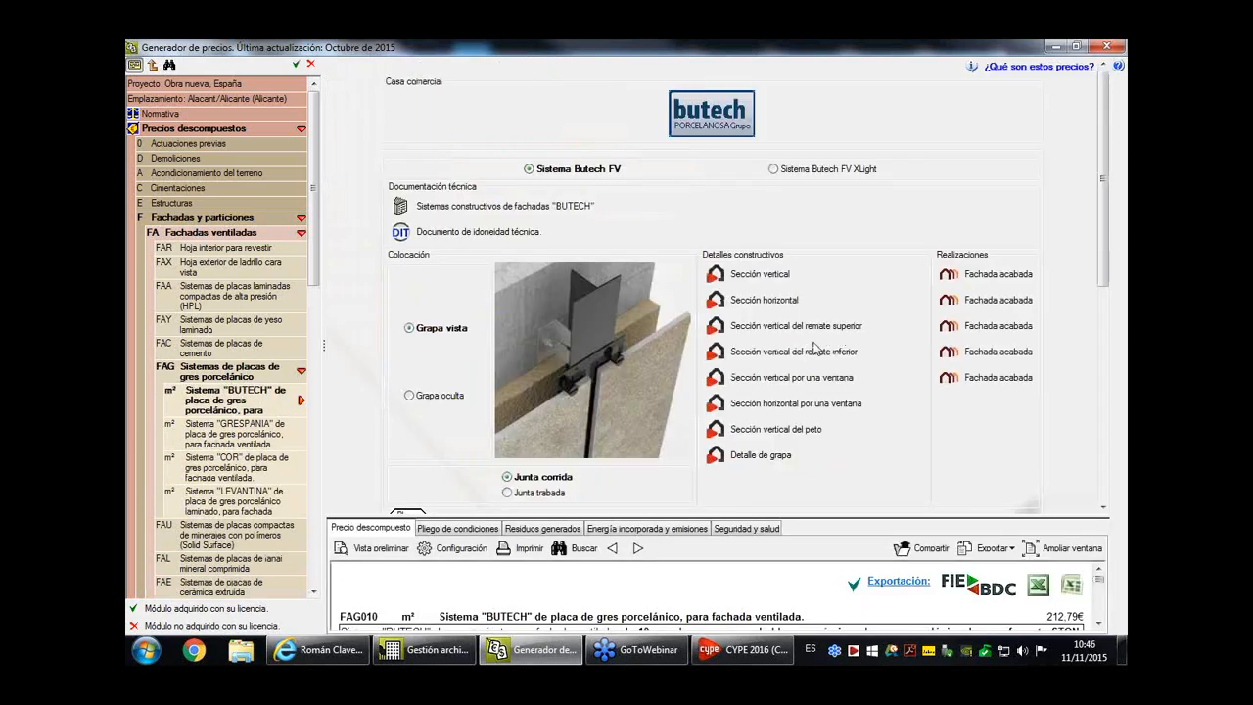
pyautogui.scroll(-1, 828, 221)
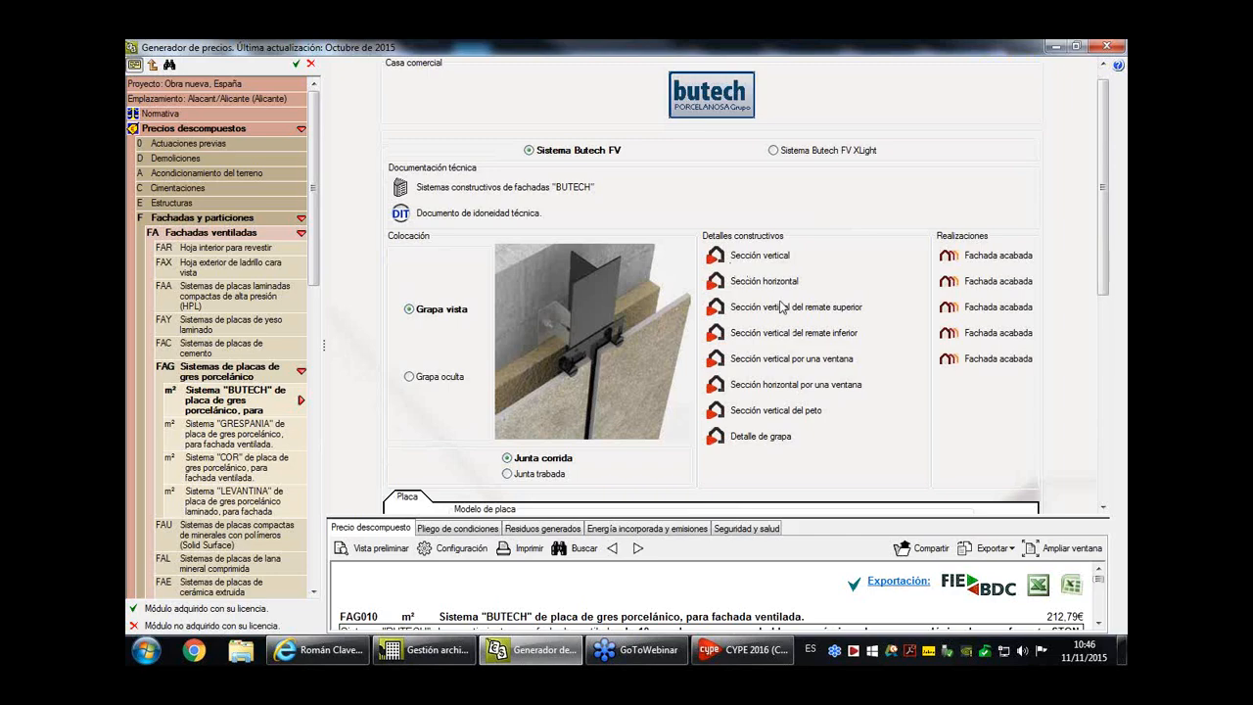
# - View the "BUTECH" facade construction systems document and the finished facade photos, then close the photo
pyautogui.click(411, 191)
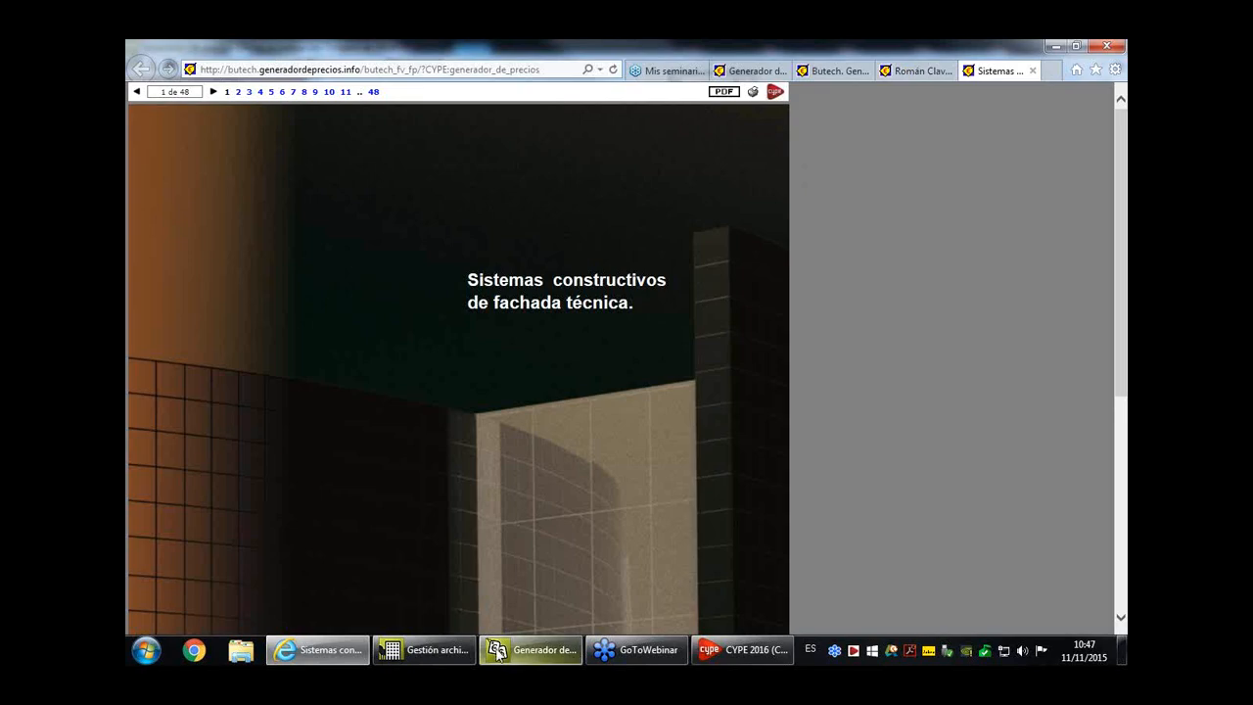
pyautogui.click(499, 654)
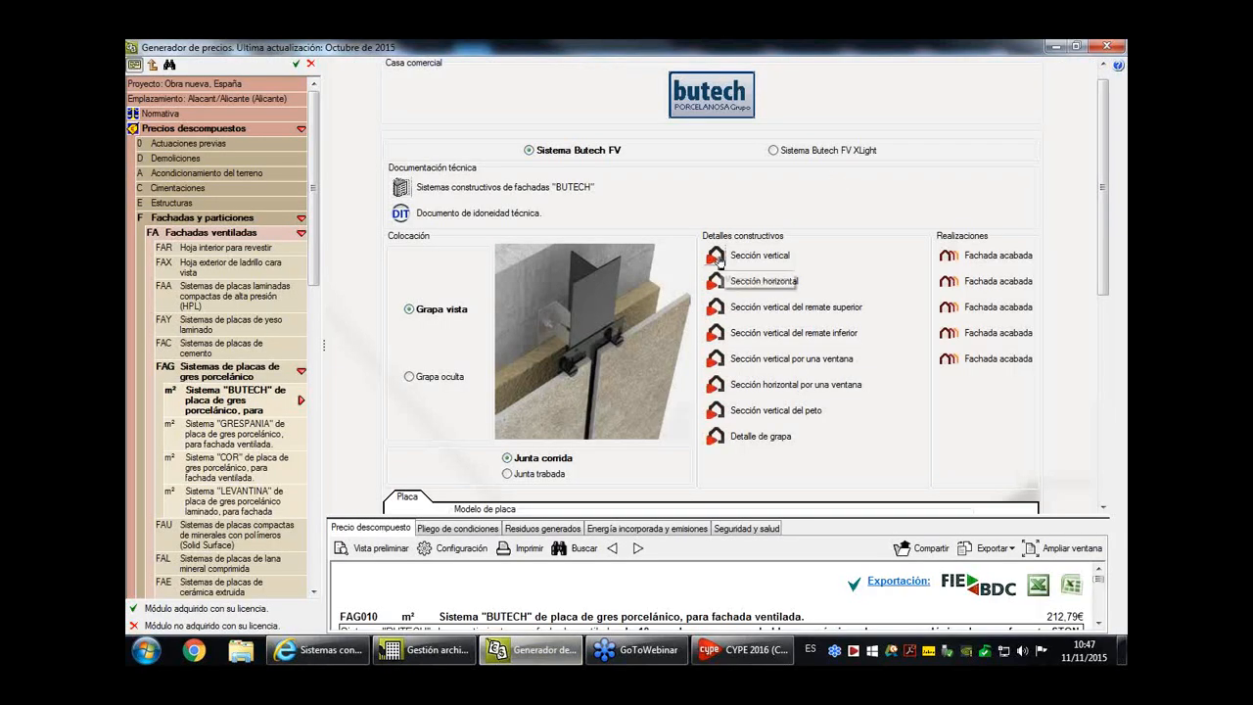
pyautogui.click(948, 255)
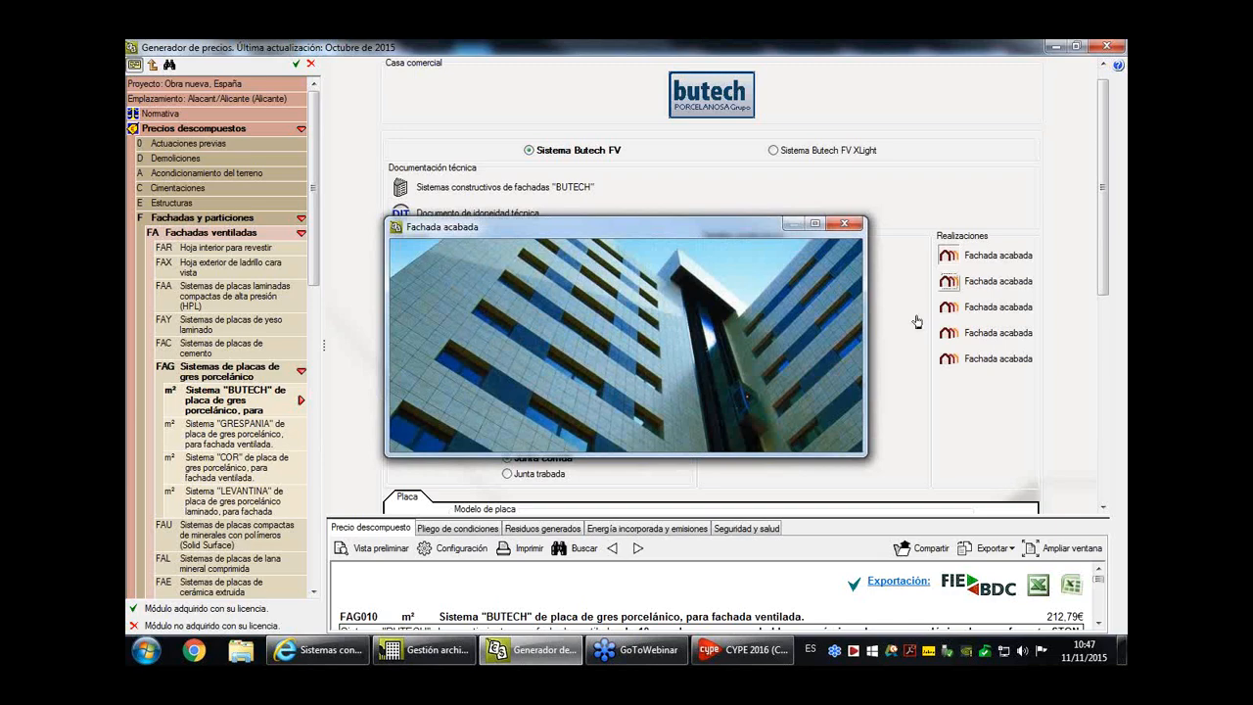
pyautogui.click(948, 282)
pyautogui.click(786, 95)
pyautogui.click(844, 223)
# - Select Sistema Butech FV XLight for the facade and enlarge the price breakdown area
pyautogui.scroll(-1, 774, 373)
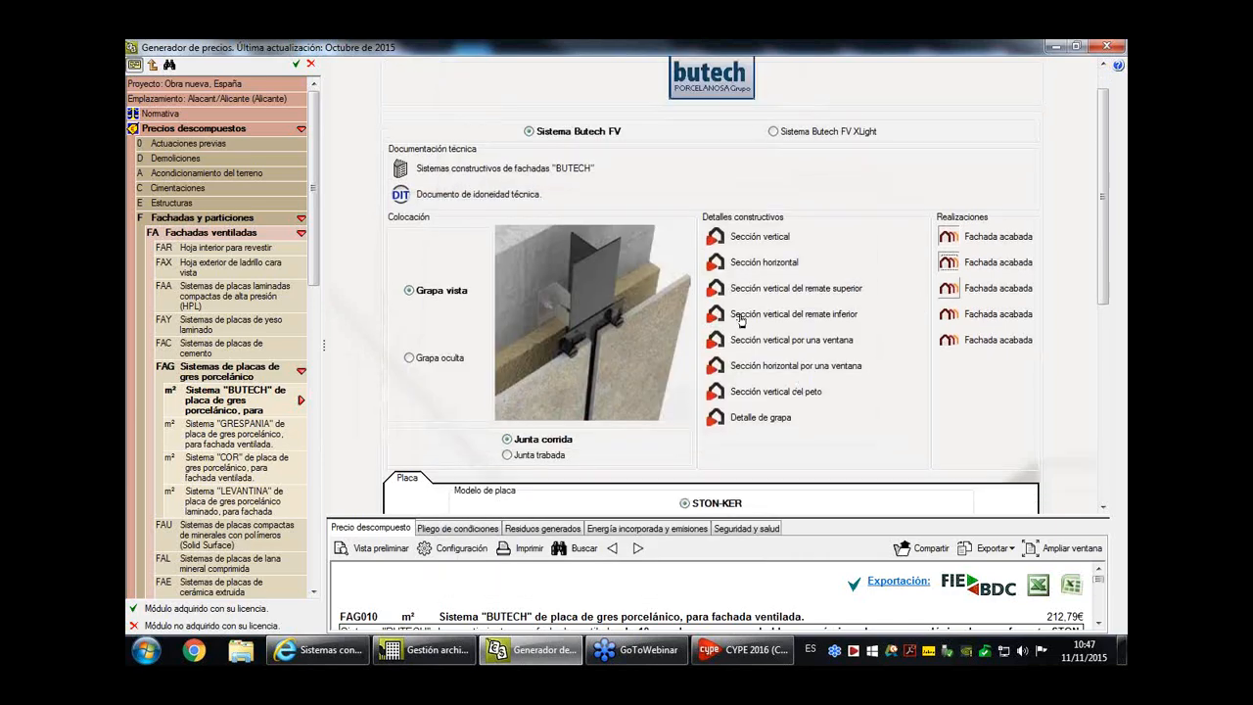
pyautogui.click(828, 131)
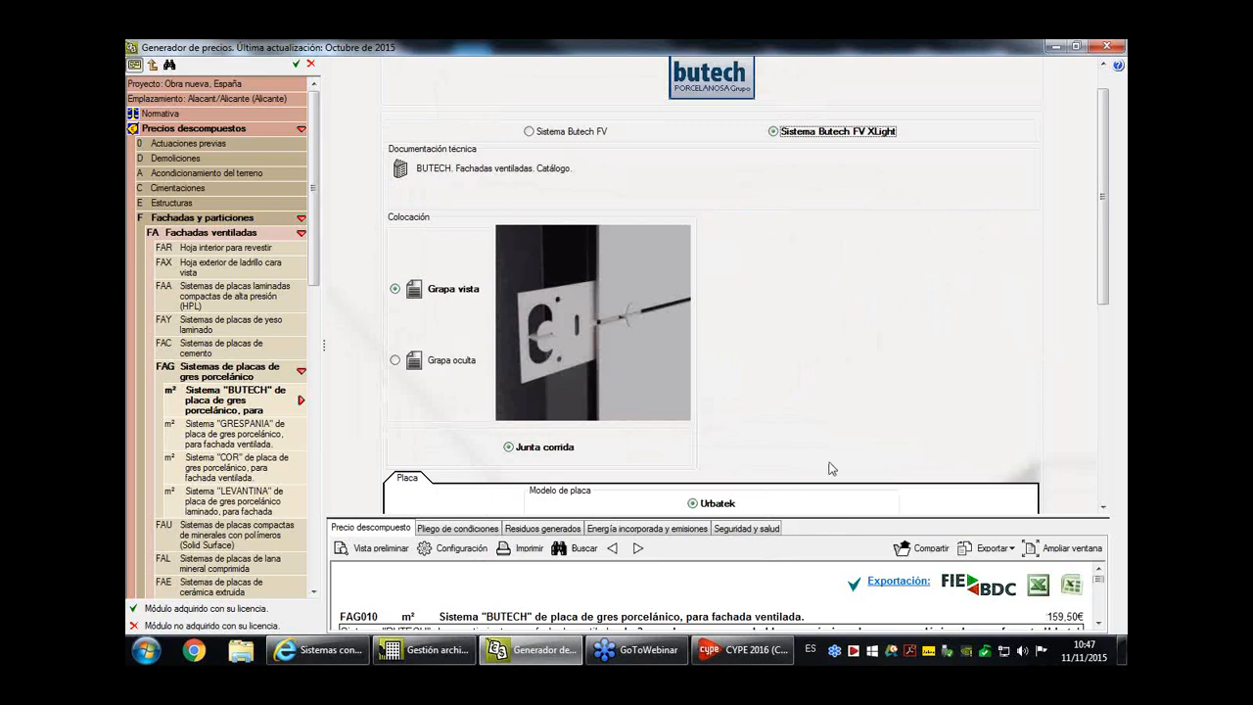
pyautogui.moveTo(829, 518); pyautogui.dragTo(828, 314)
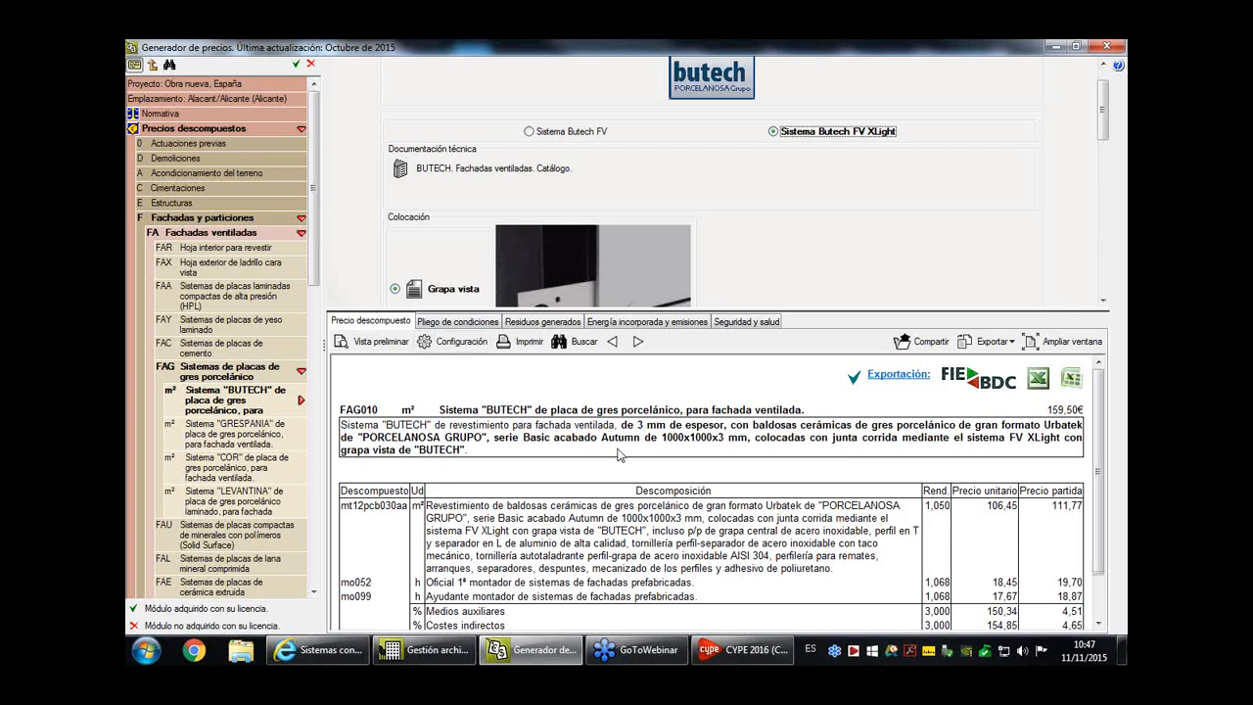
pyautogui.scroll(-1, 620, 454)
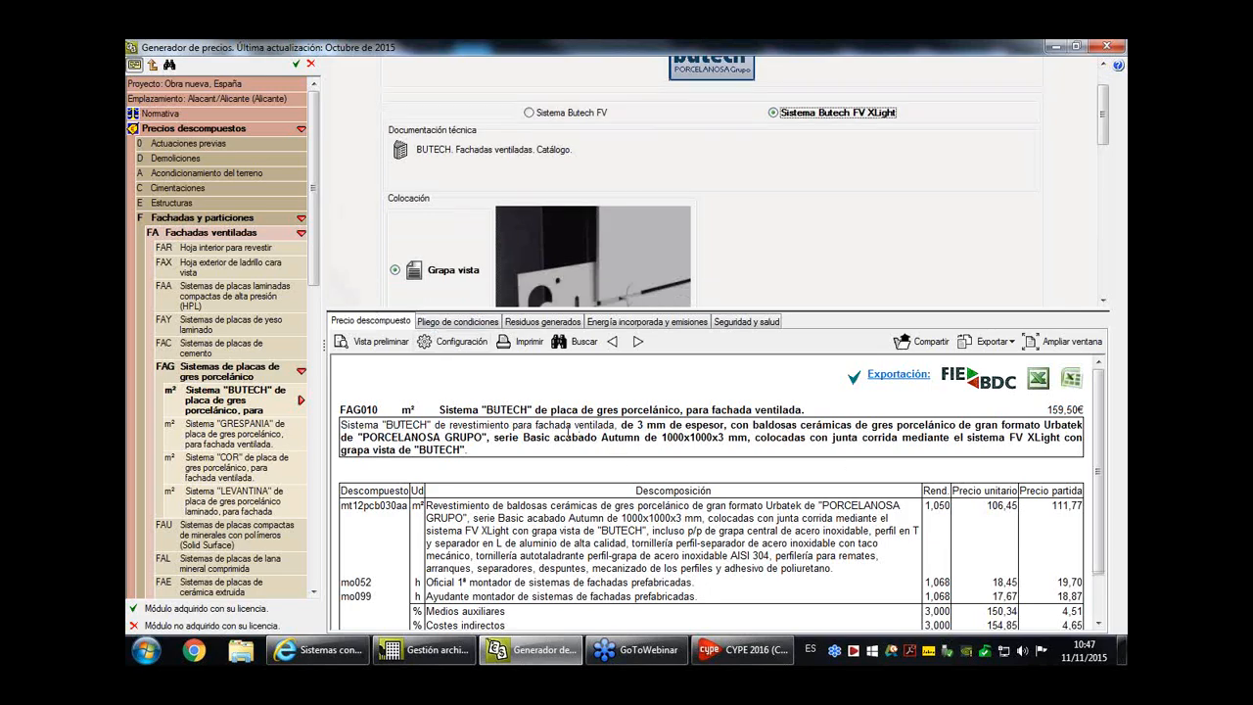
# - Review the facade item's Pliego de condiciones, Residuos generados, Energía incorporada y emisiones, and Seguridad y salud information
pyautogui.click(485, 320)
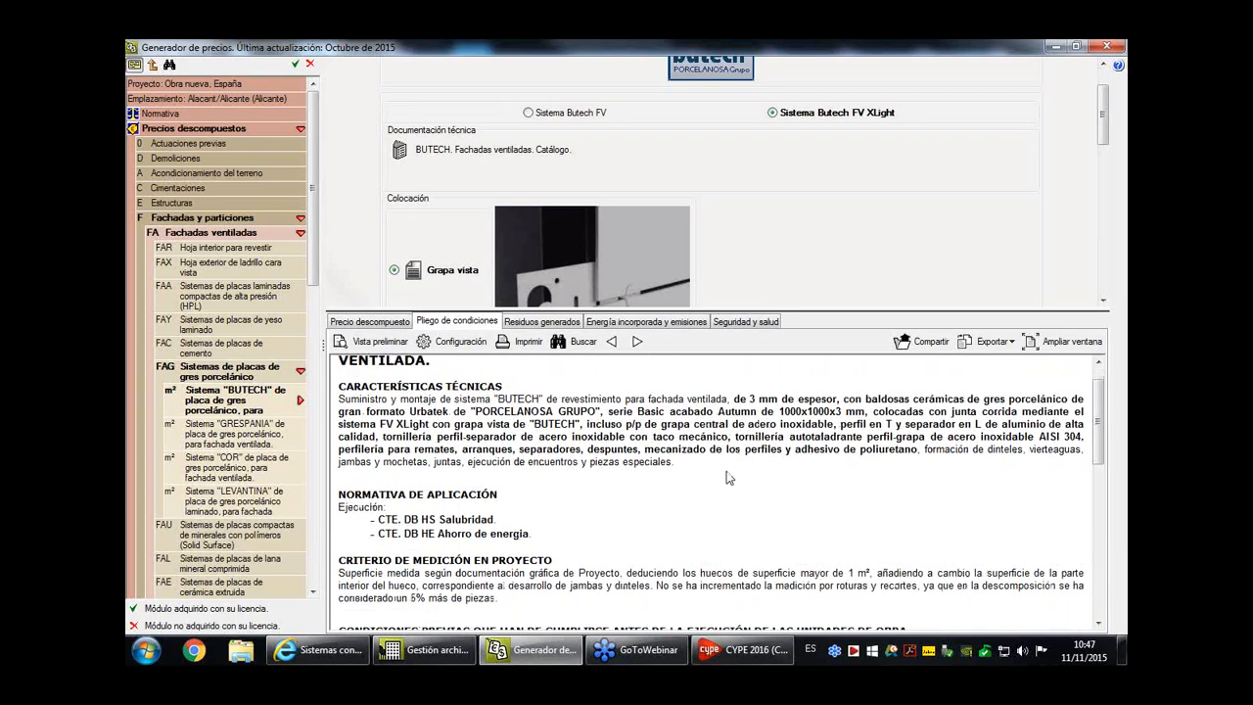
pyautogui.scroll(-3, 725, 480)
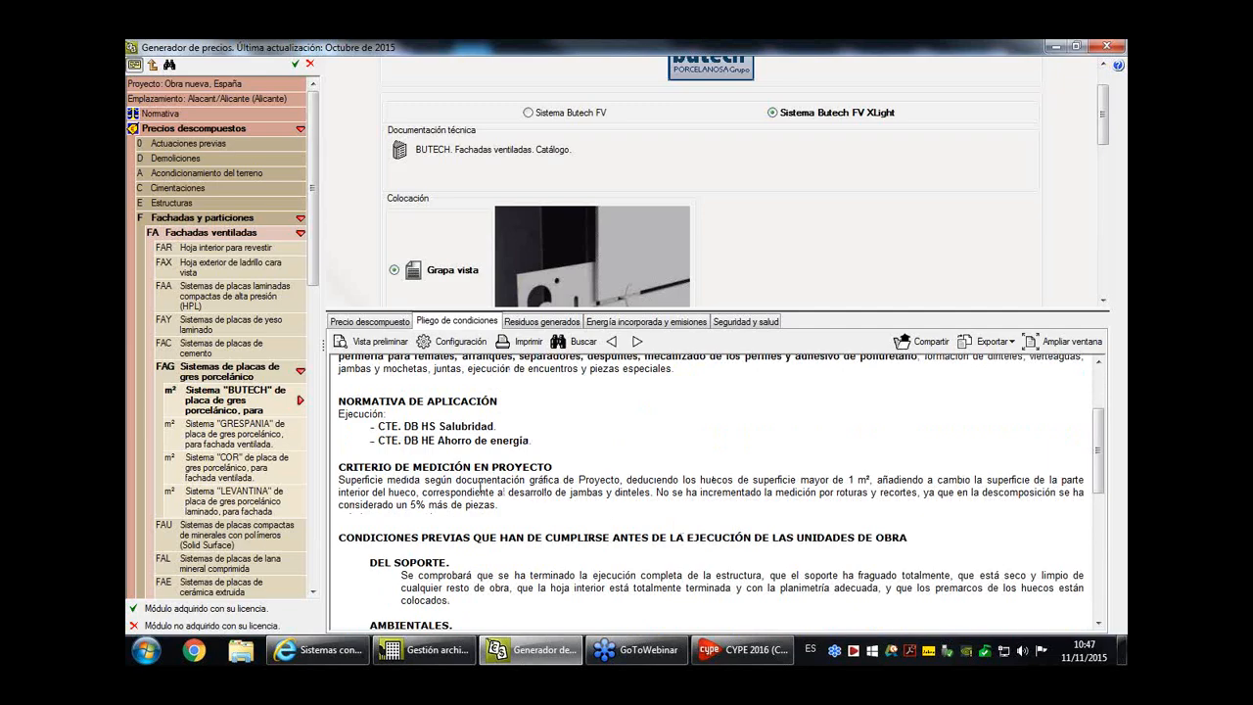
pyautogui.scroll(-2, 650, 525)
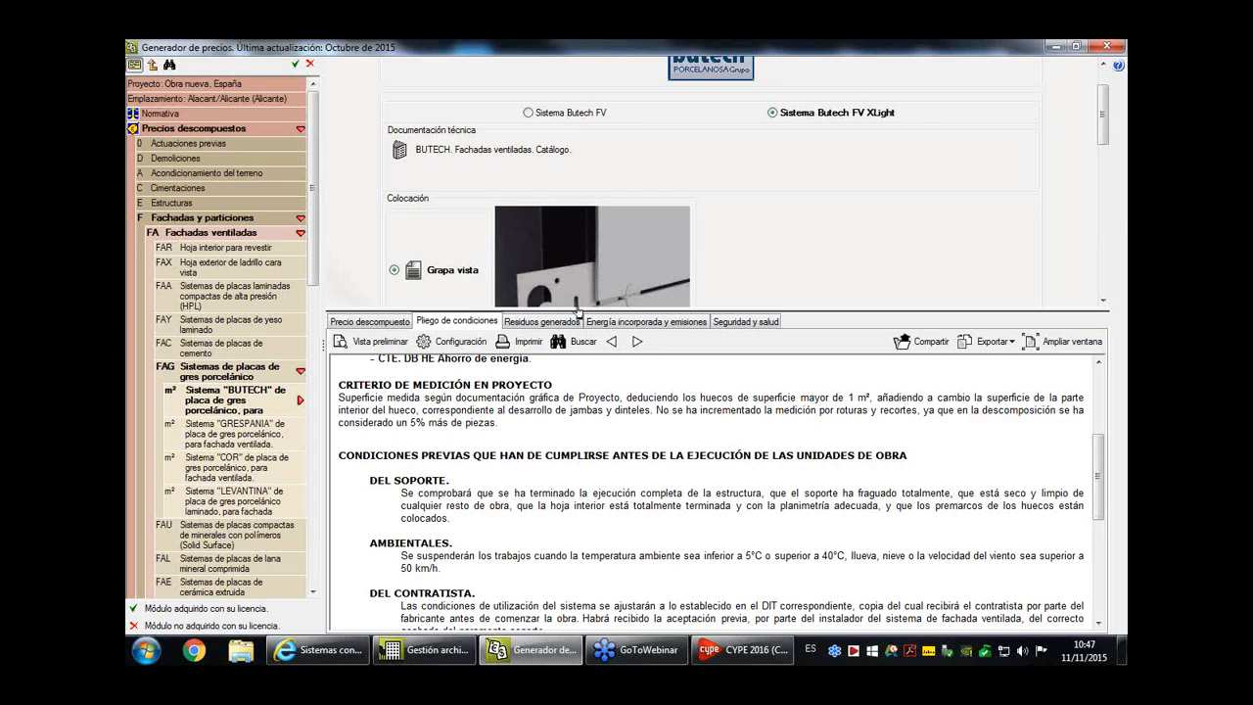
pyautogui.click(576, 322)
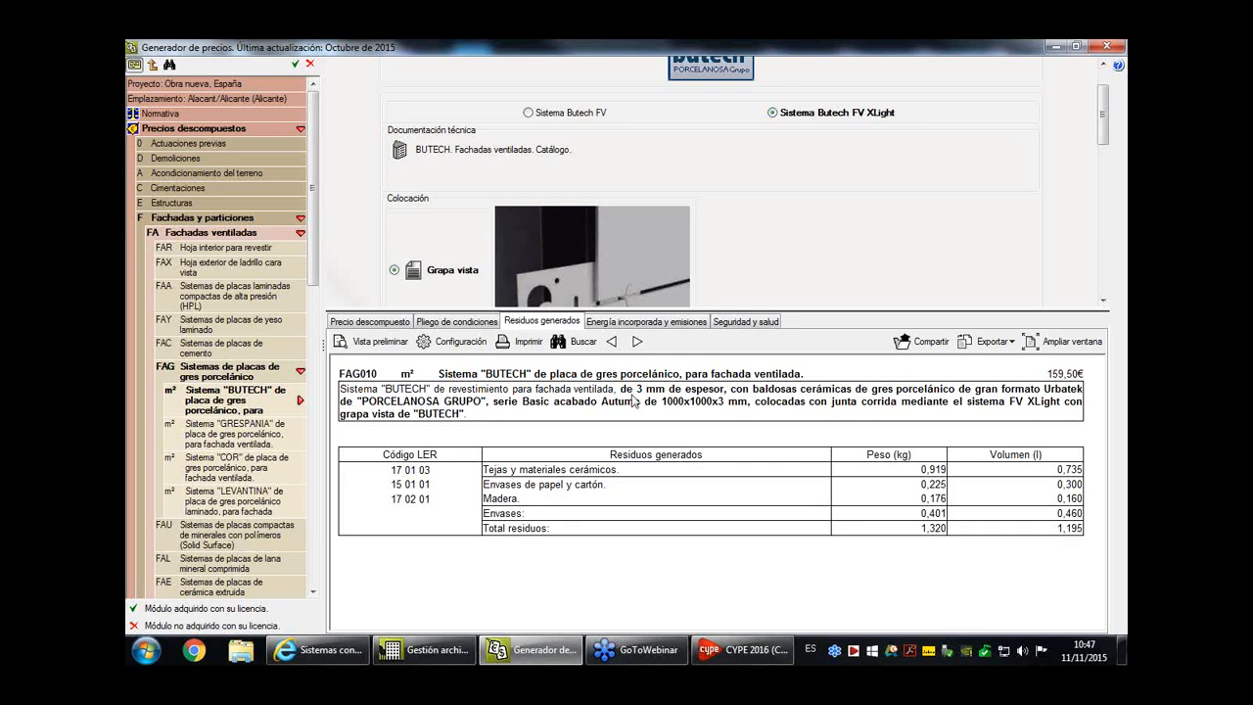
pyautogui.click(688, 323)
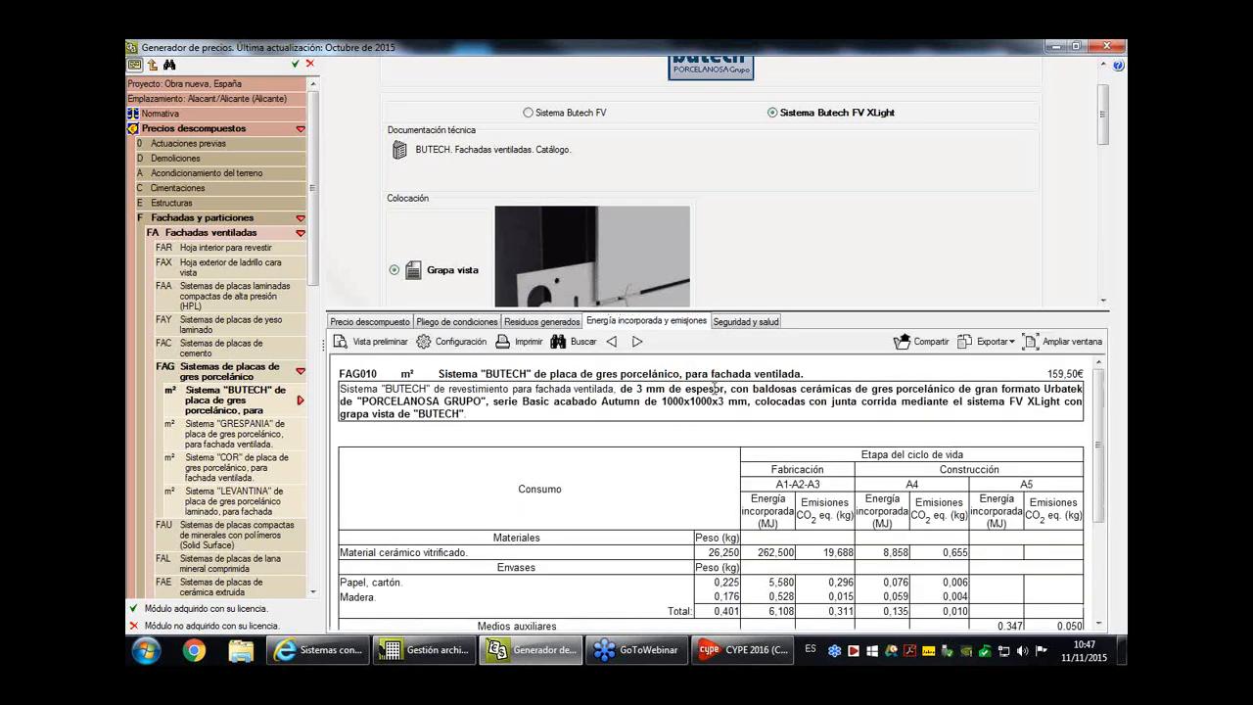
pyautogui.click(750, 321)
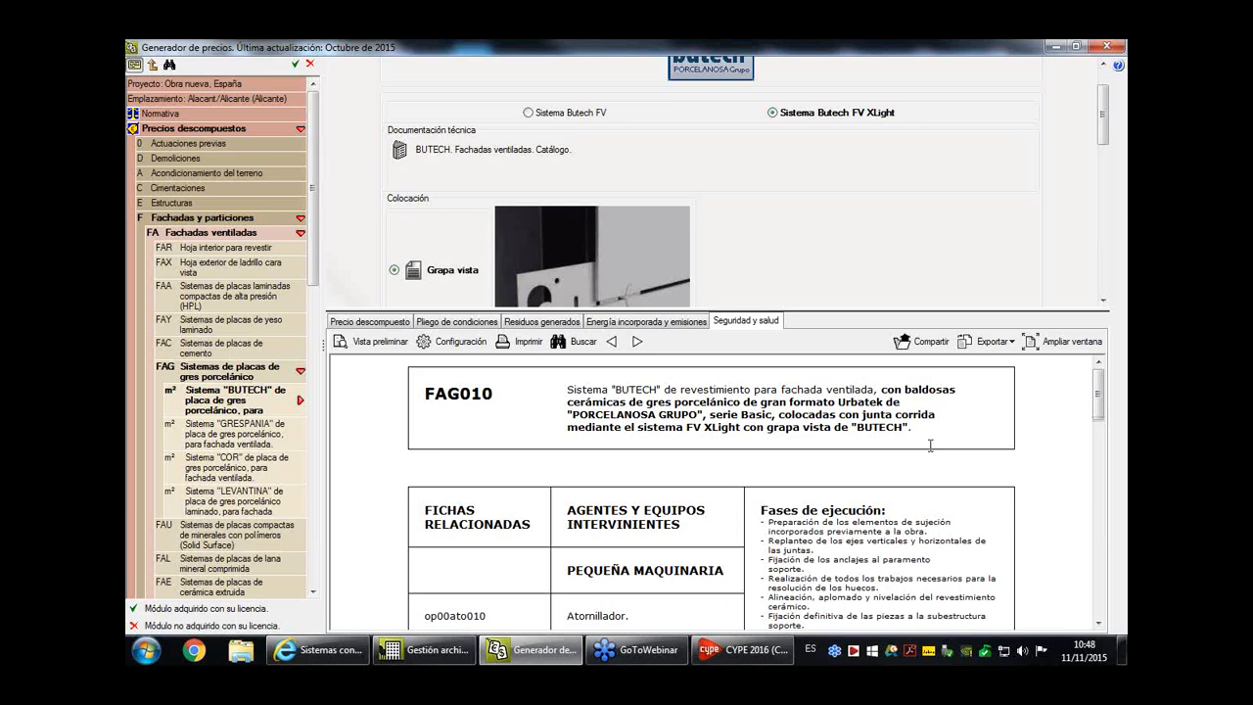
pyautogui.scroll(-1, 290, 319)
# - Open the "ROMÁN CLAVERO" exterior wood and aluminium joinery item under Carpintería, Sistemas de madera y aluminio
pyautogui.moveTo(313, 204); pyautogui.dragTo(317, 380)
pyautogui.click(240, 382)
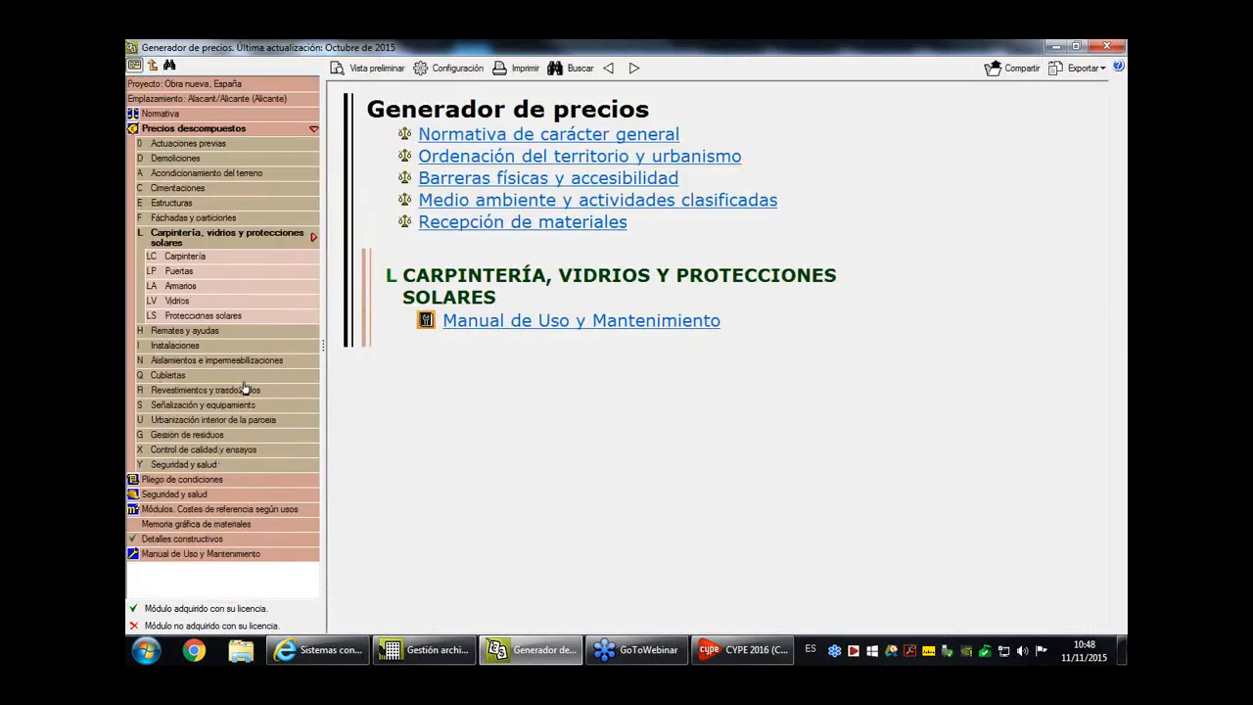
pyautogui.click(168, 256)
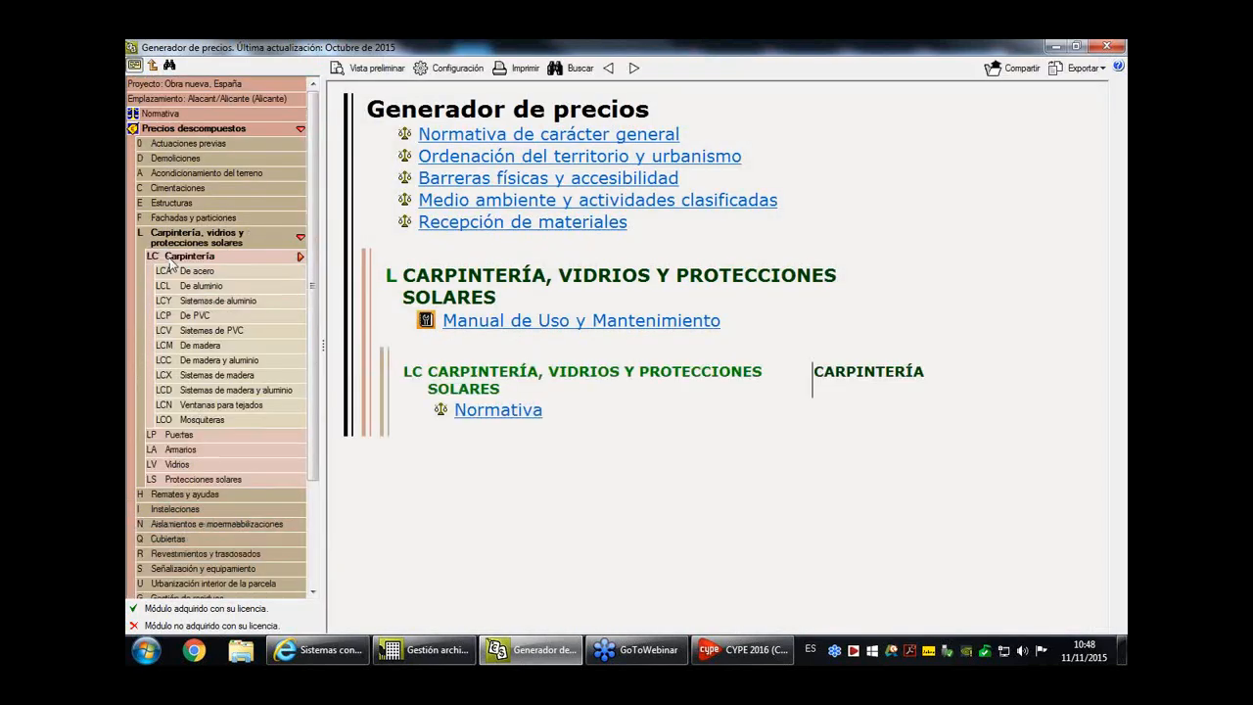
pyautogui.click(196, 389)
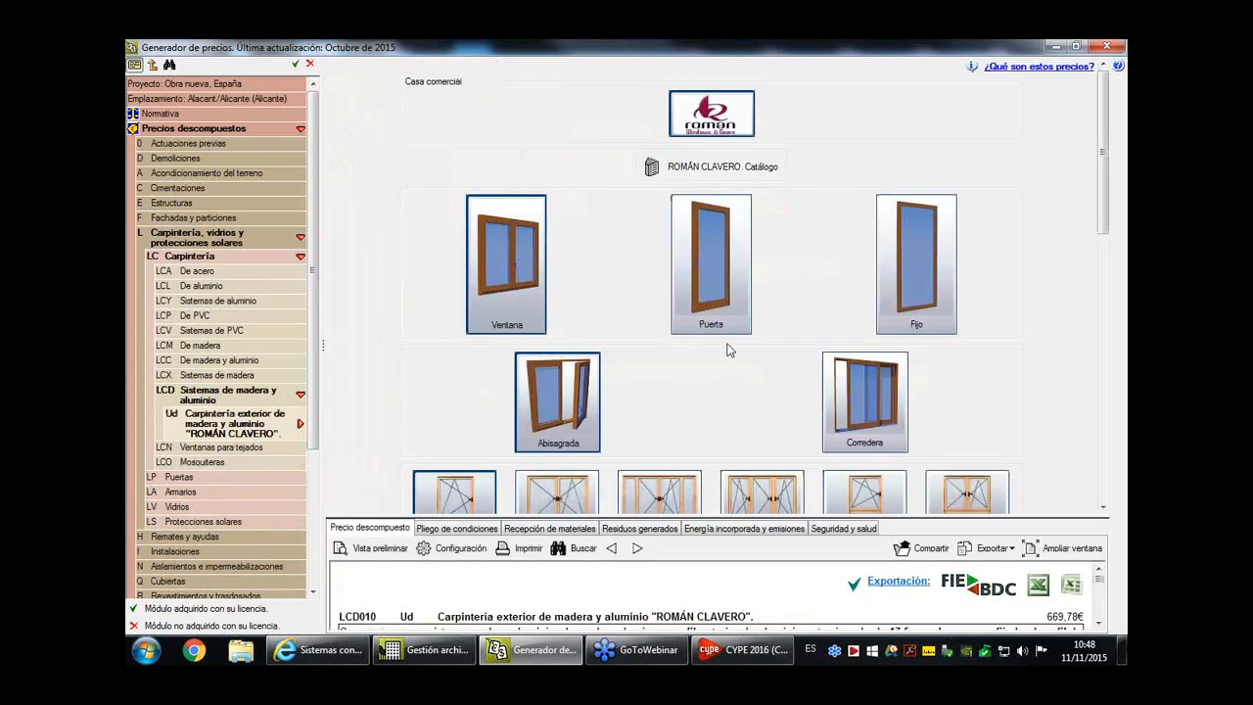
# - Set the ROMÁN CLAVERO wood and aluminium joinery to Puerta with Corredera opening and enlarge the price breakdown area to read the description
pyautogui.moveTo(860, 517); pyautogui.dragTo(859, 315)
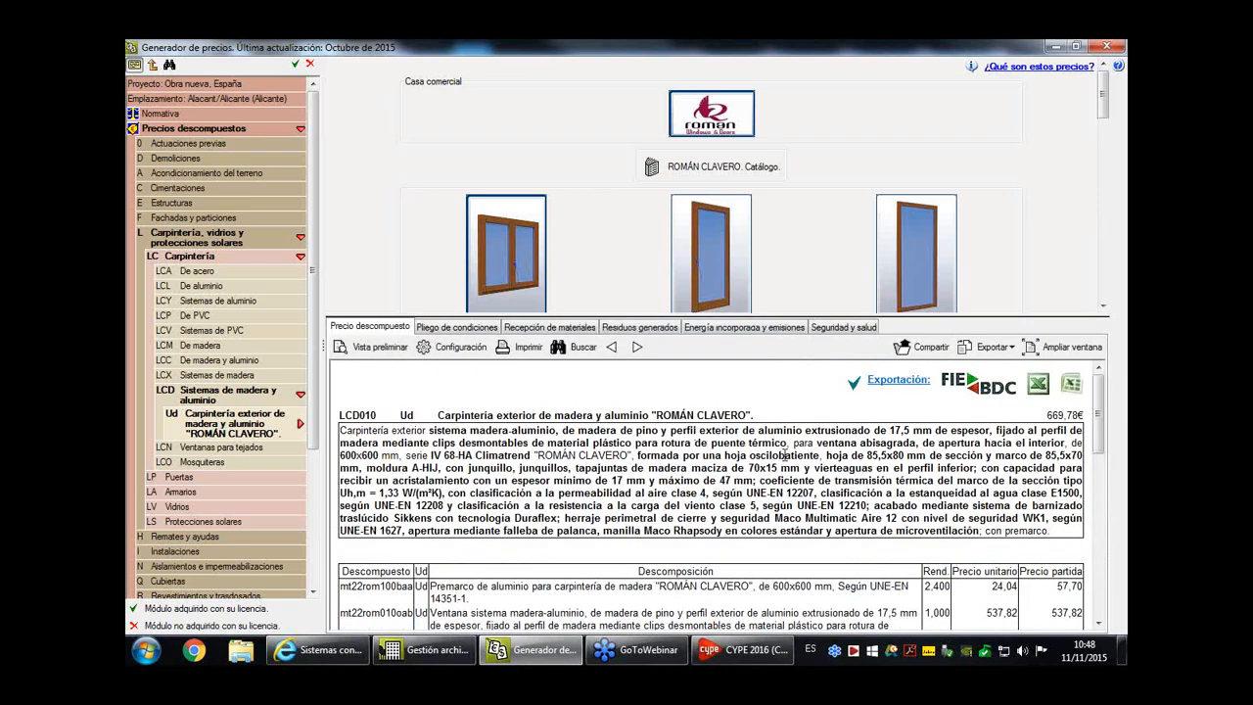
pyautogui.scroll(-3, 788, 154)
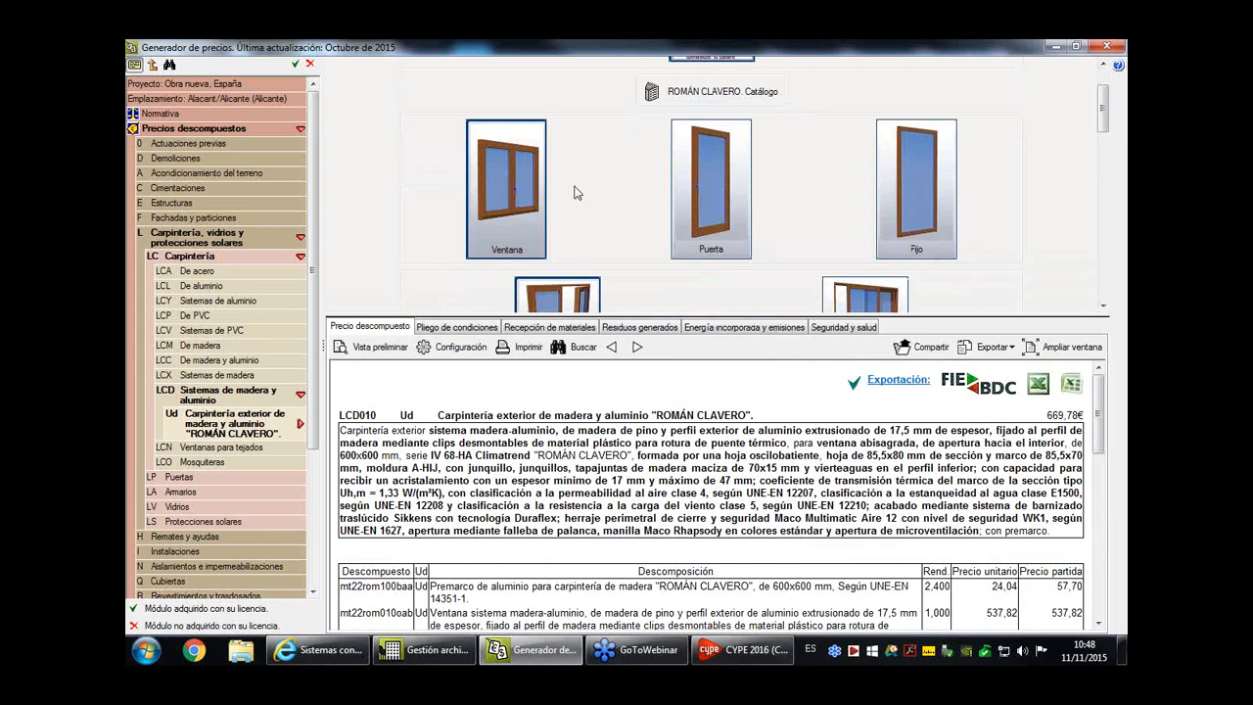
pyautogui.click(717, 189)
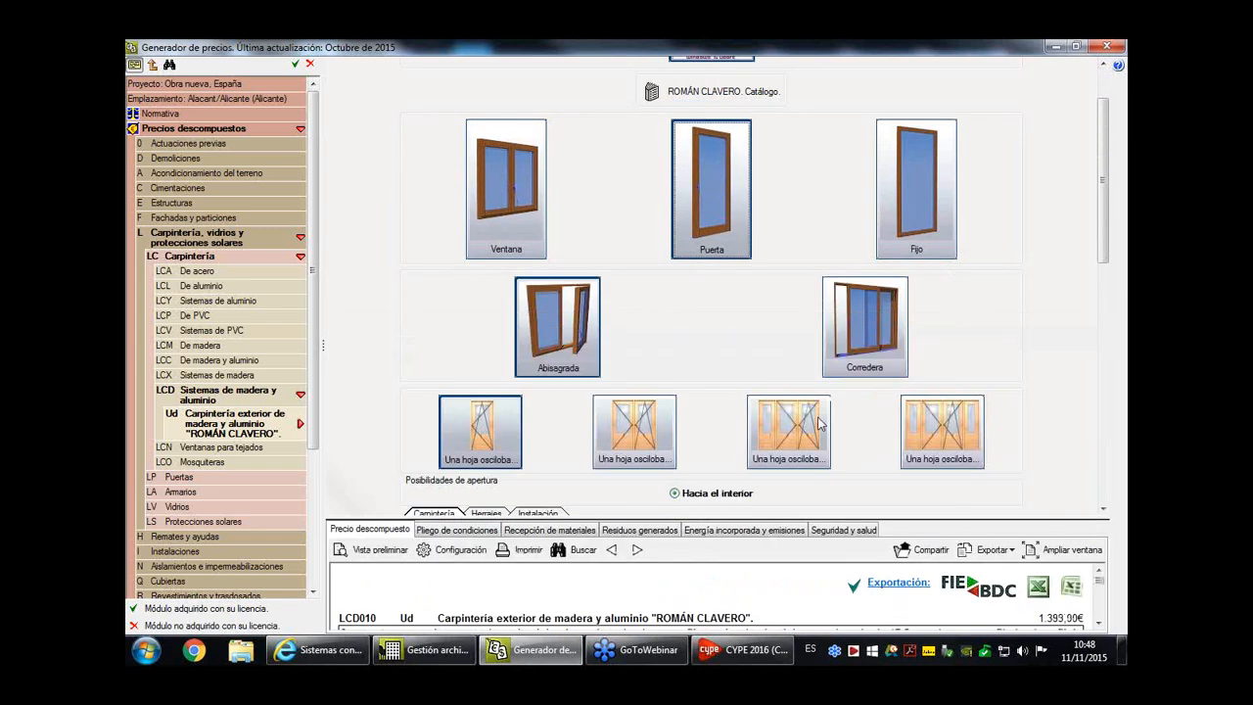
pyautogui.click(874, 320)
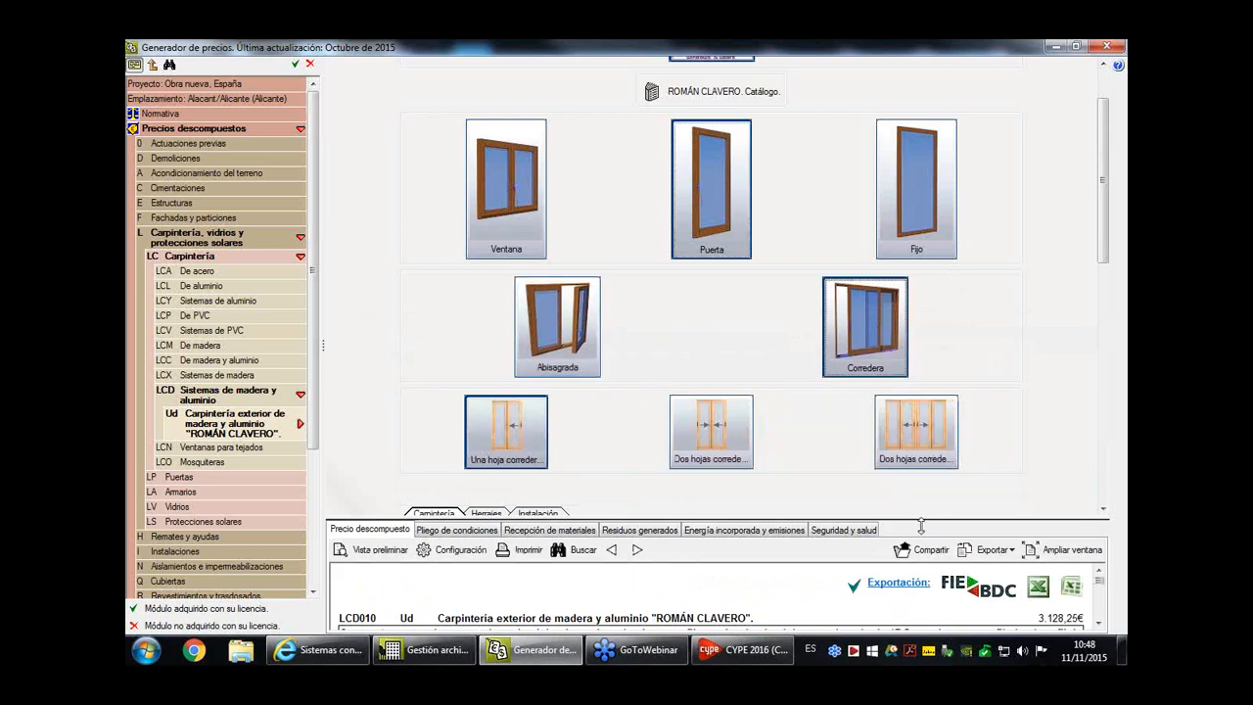
pyautogui.moveTo(924, 513); pyautogui.dragTo(911, 343)
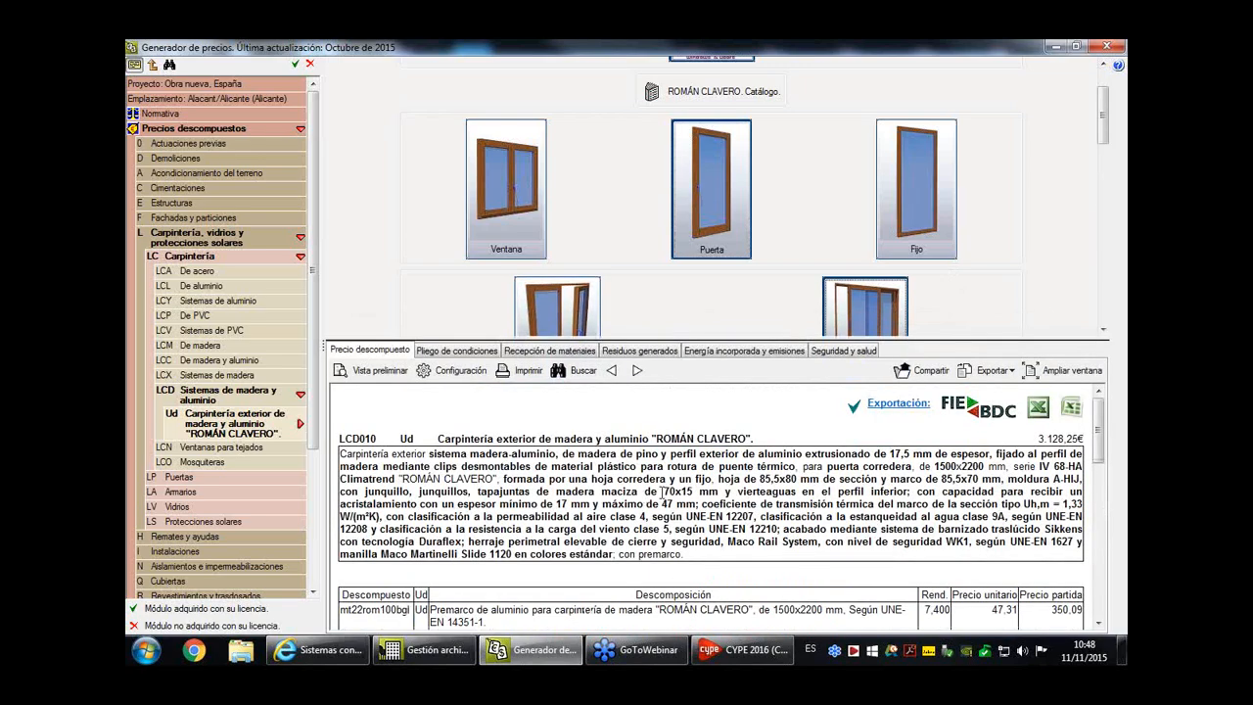
pyautogui.scroll(-1, 663, 492)
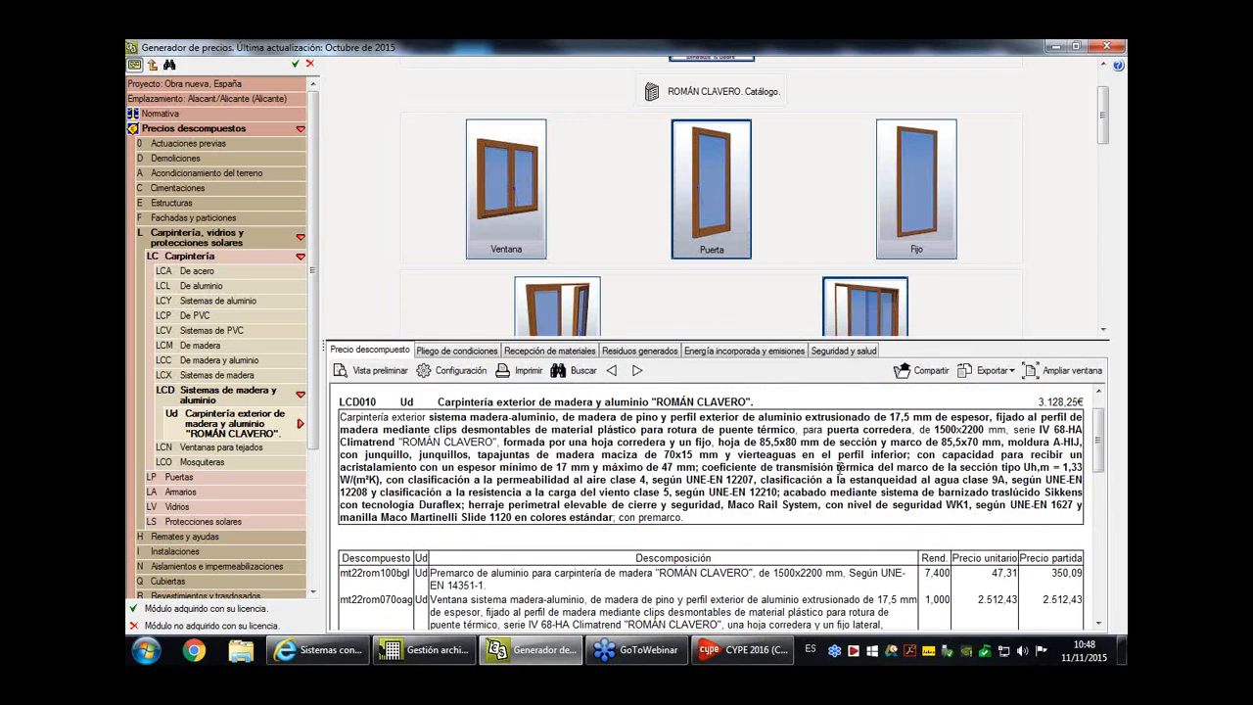
# - View the technical sheet of the IV 68-HA Climatrend series, close it and return to Generador de precios
pyautogui.click(865, 306)
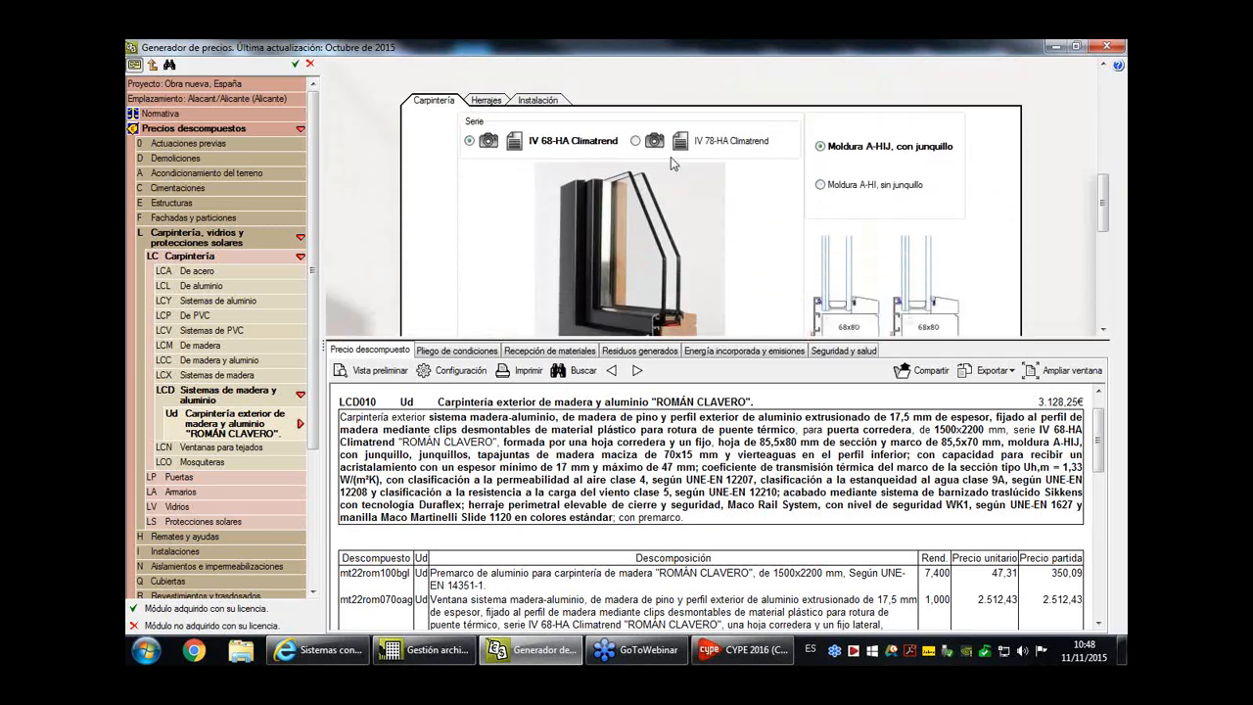
pyautogui.click(514, 141)
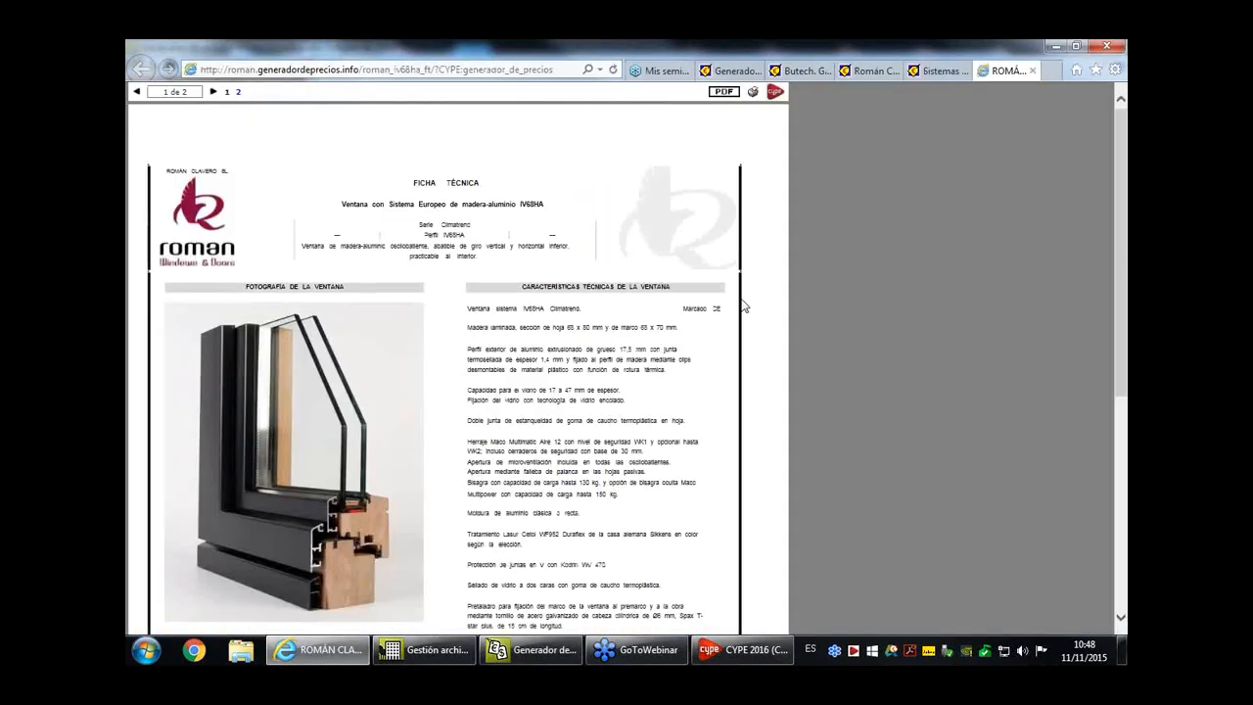
pyautogui.click(1032, 71)
pyautogui.click(560, 654)
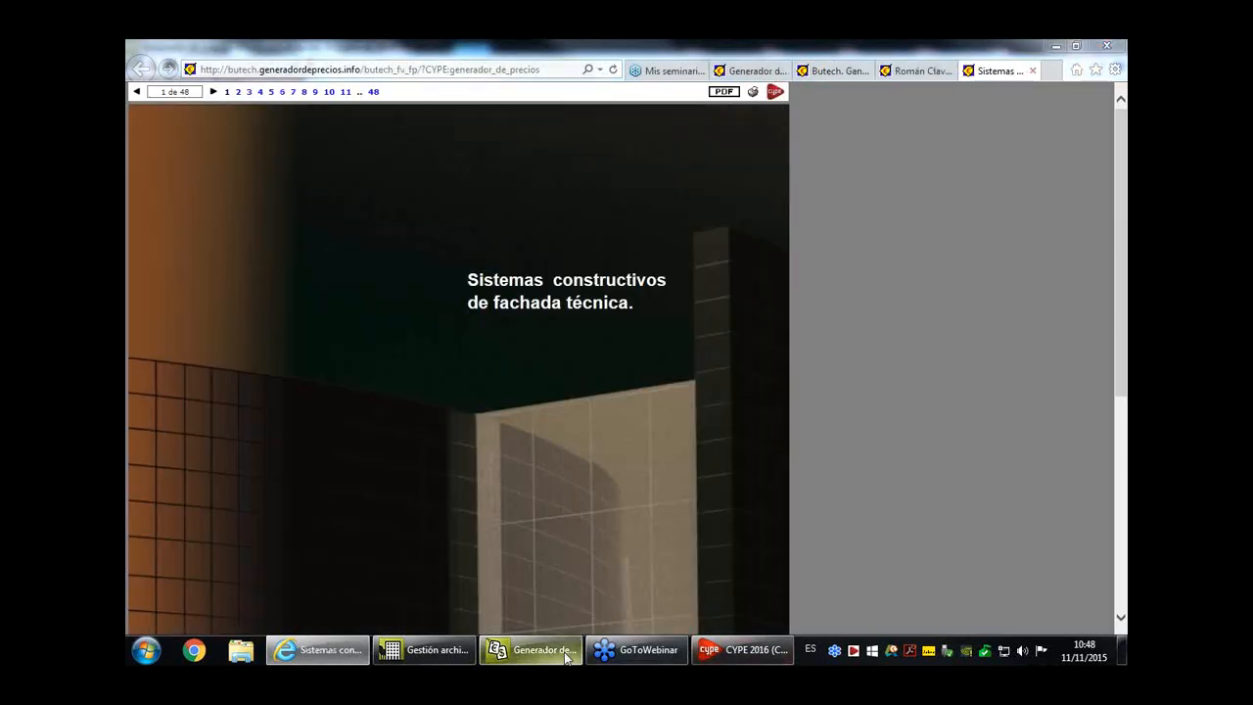
pyautogui.scroll(3, 385, 153)
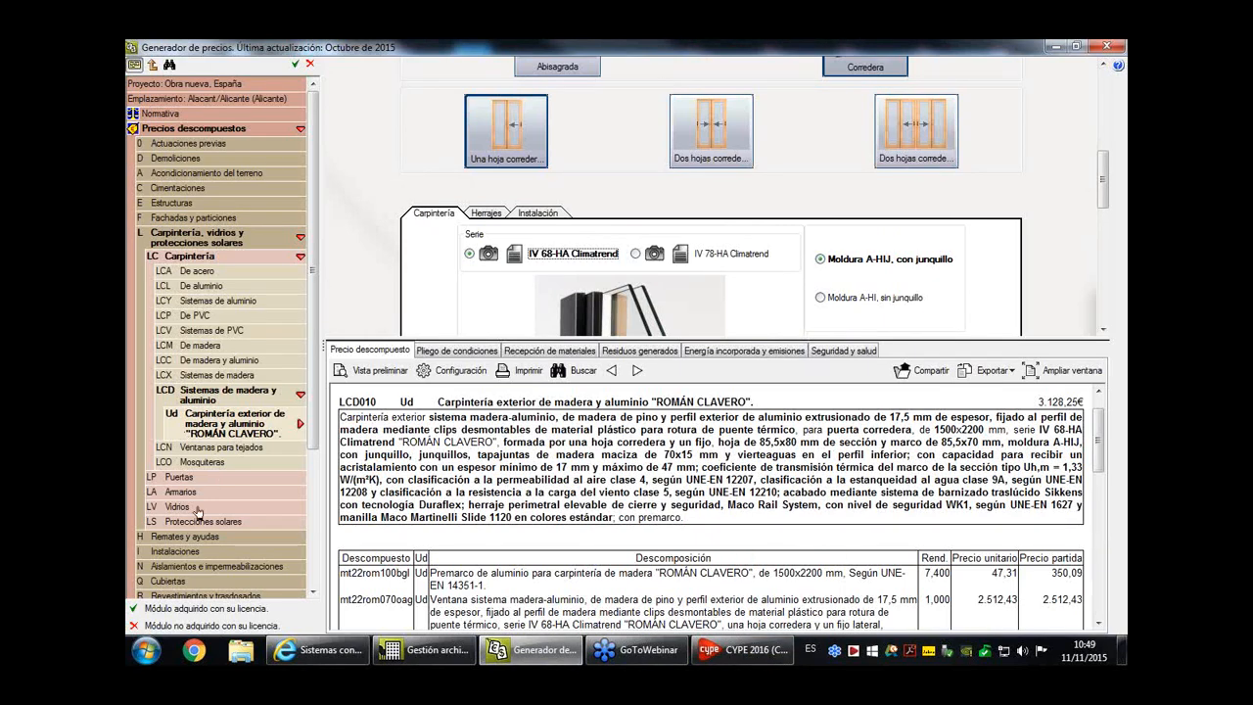
# - Open the "ROMÁN CLAVERO" exterior wood joinery item under Carpintería, Sistemas de madera, and enlarge its price breakdown area
pyautogui.scroll(-3, 198, 490)
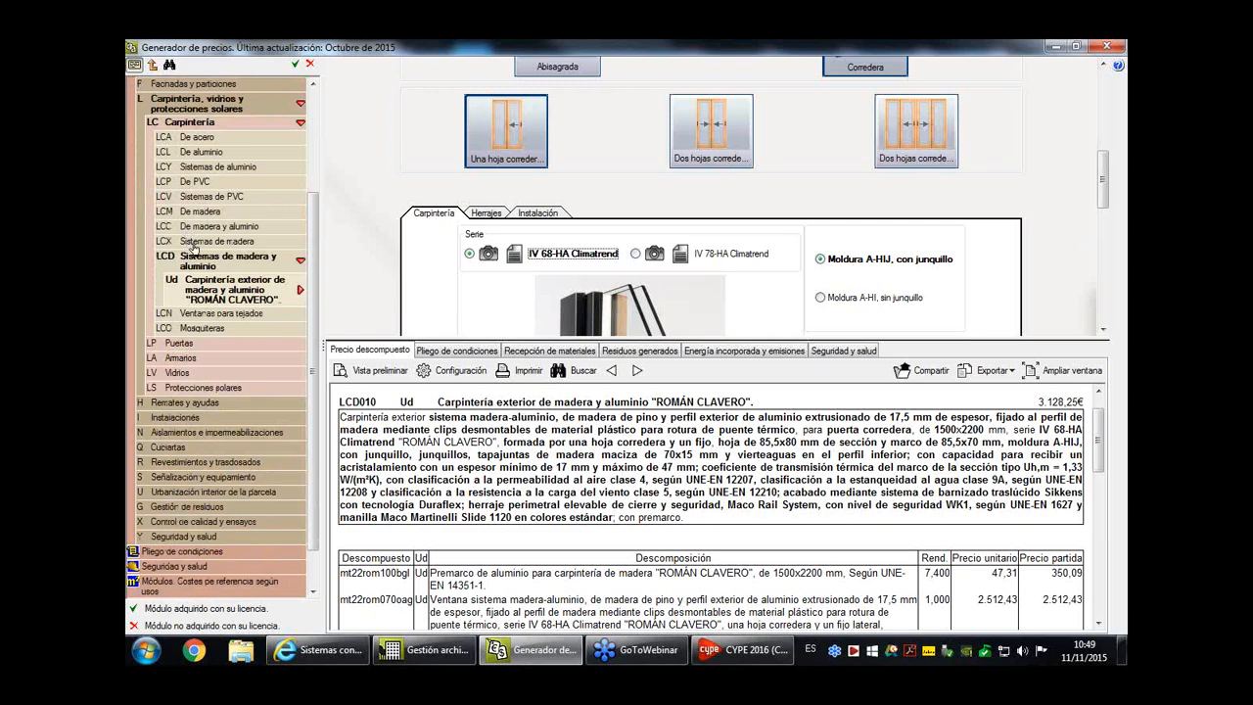
pyautogui.click(188, 242)
pyautogui.click(237, 260)
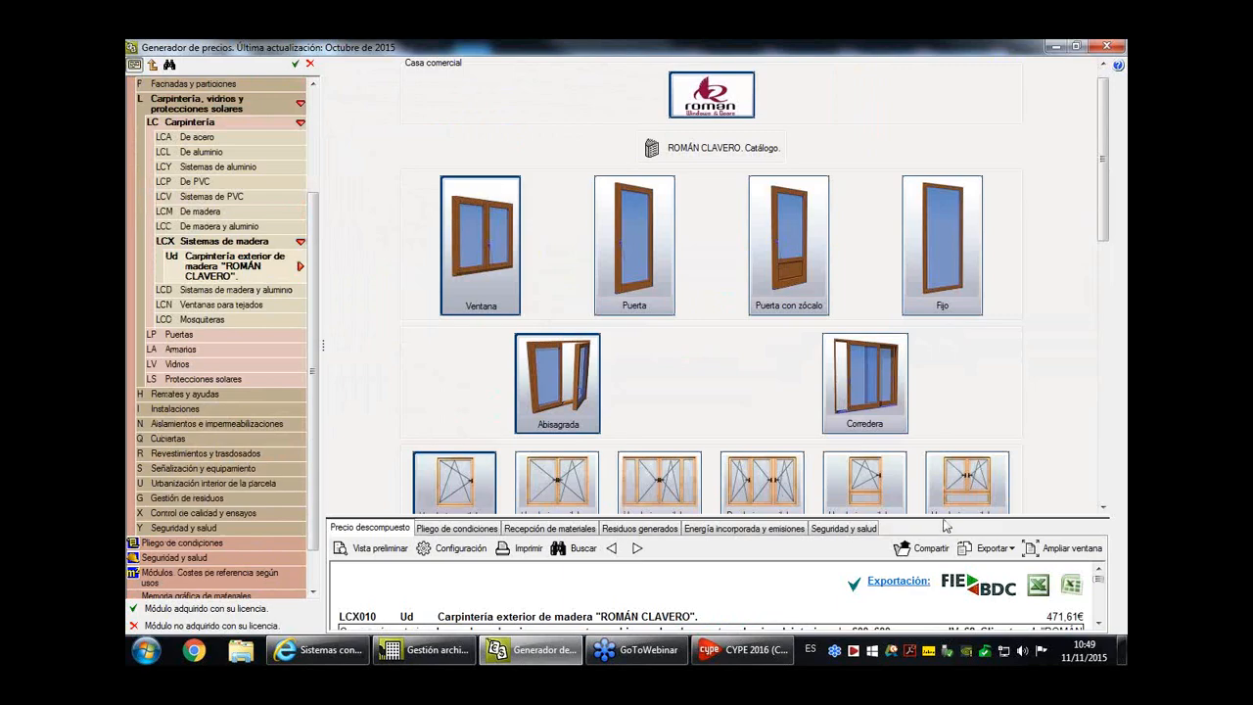
pyautogui.moveTo(943, 521); pyautogui.dragTo(943, 470)
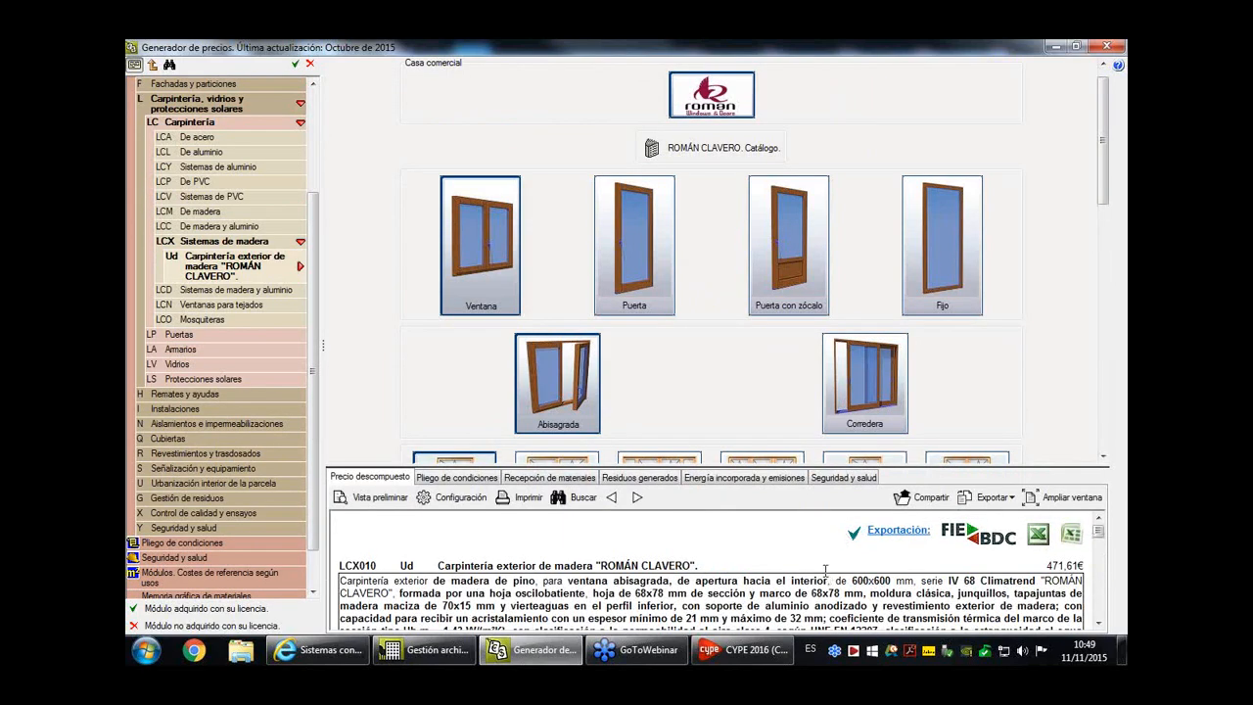
pyautogui.scroll(-1, 719, 578)
pyautogui.scroll(1, 730, 573)
# - Switch to the Gestión archivos window and create a new job named nuevo1 in the Generadores de presupuestos folder
pyautogui.moveTo(743, 663)
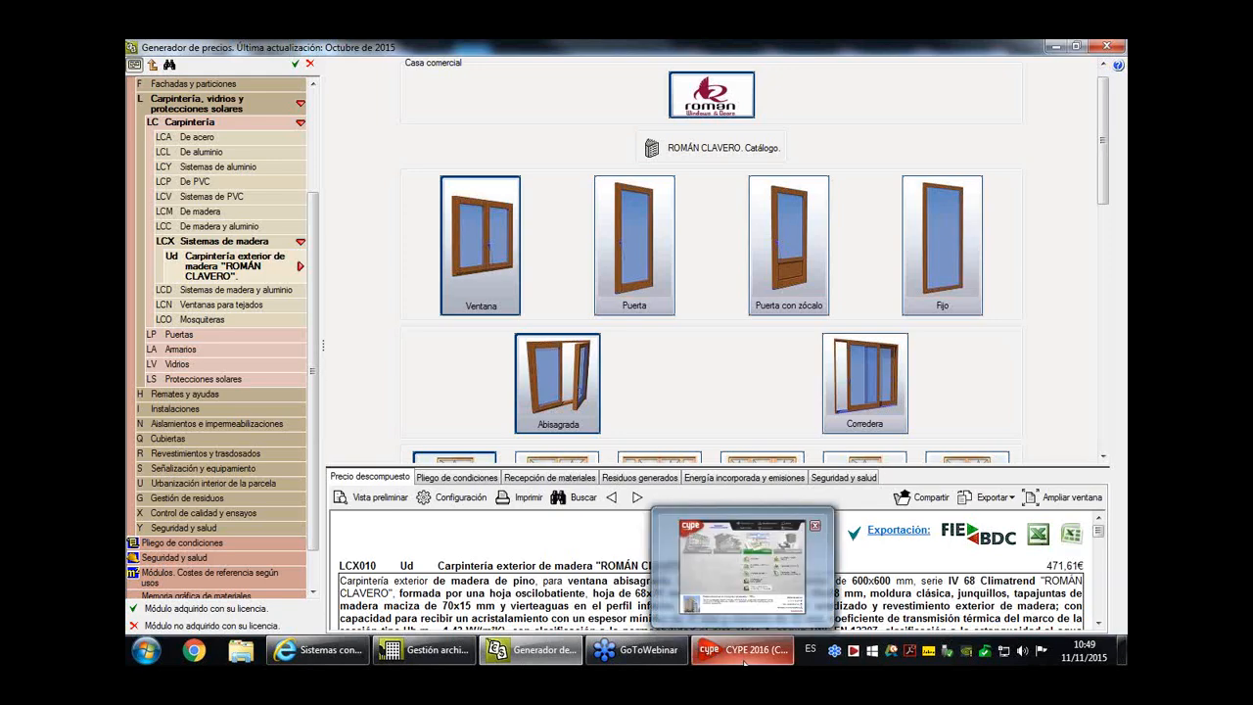
pyautogui.click(743, 663)
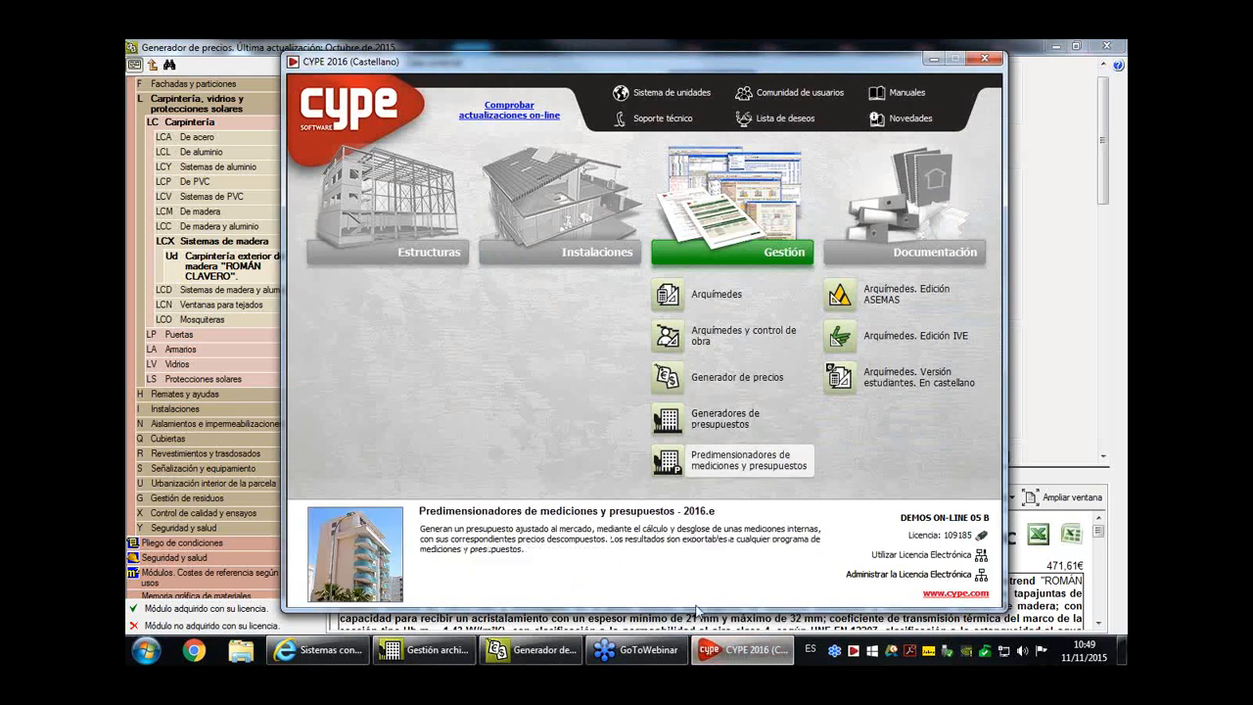
pyautogui.click(459, 662)
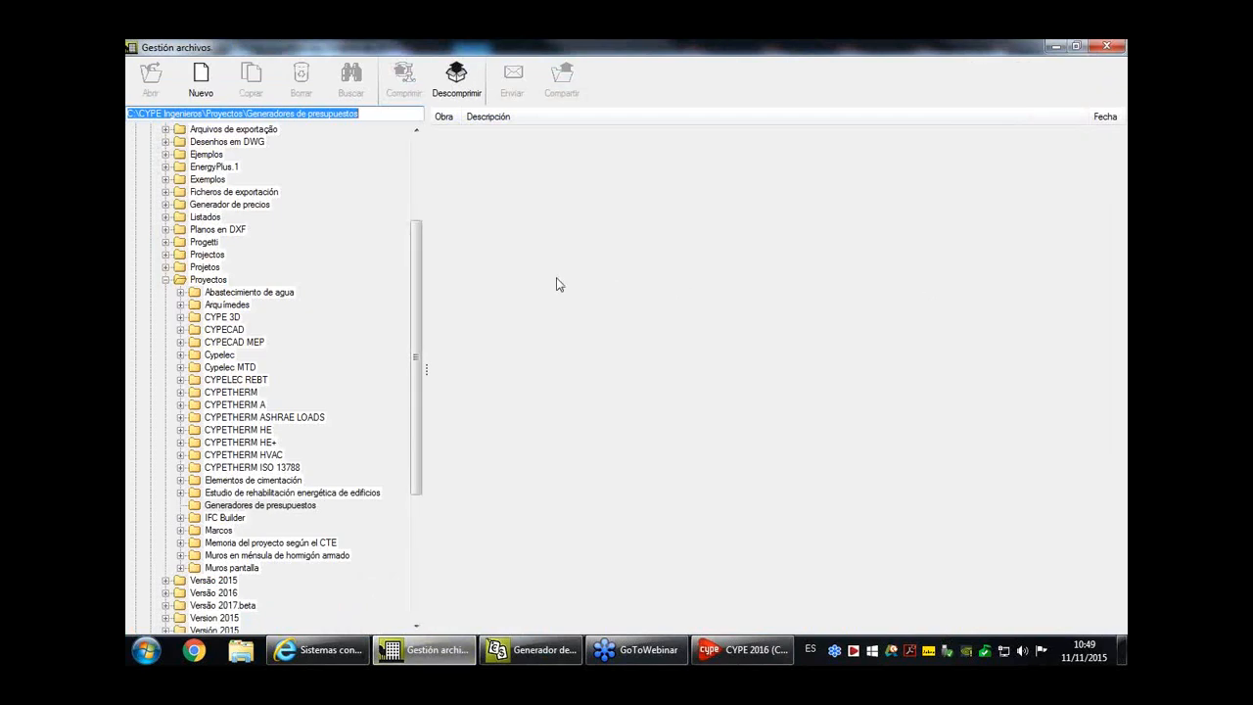
pyautogui.click(202, 80)
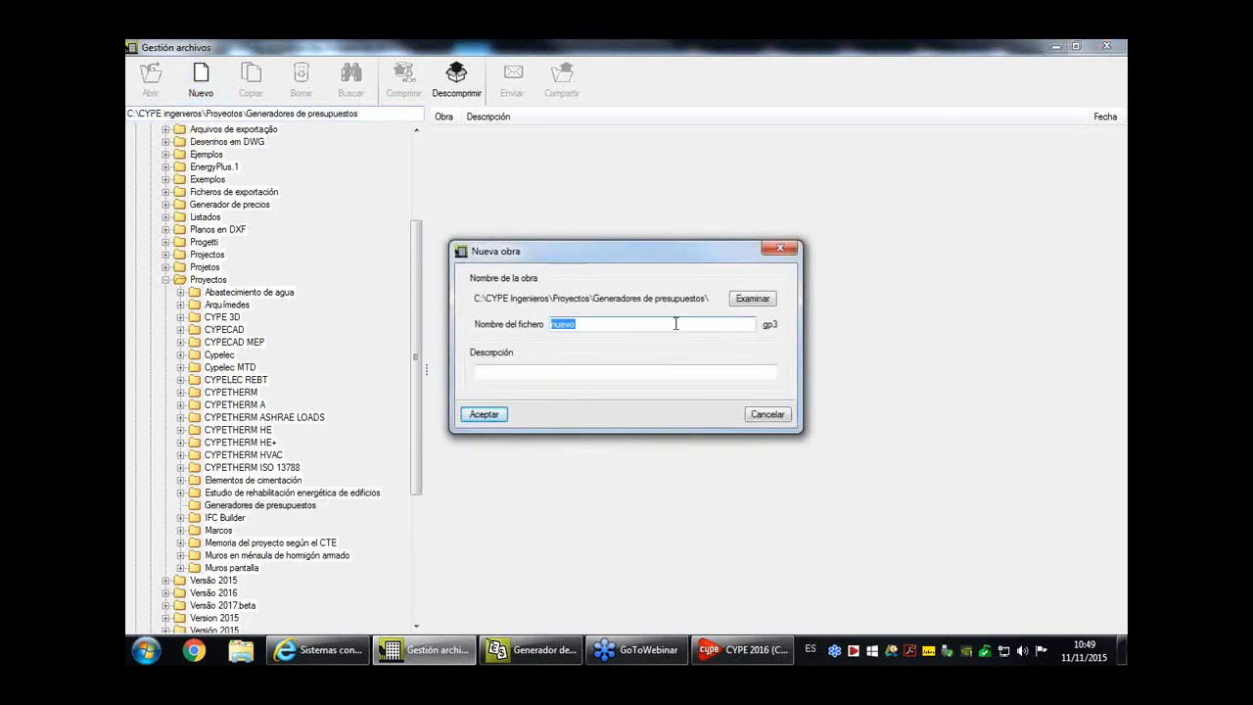
pyautogui.write('nuevo1')
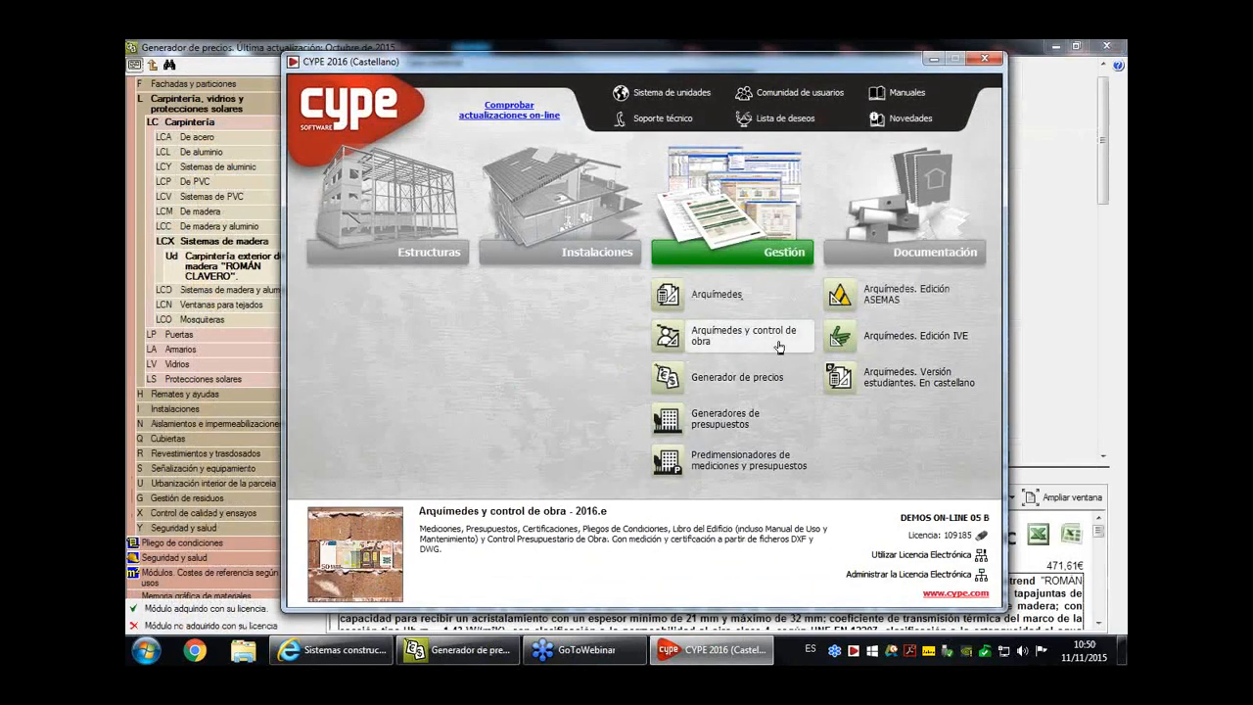
# - Start Predimensionadores de mediciones y presupuestos with Generador de precios as price source and set the topography to Con desniveles acusados
pyautogui.click(736, 477)
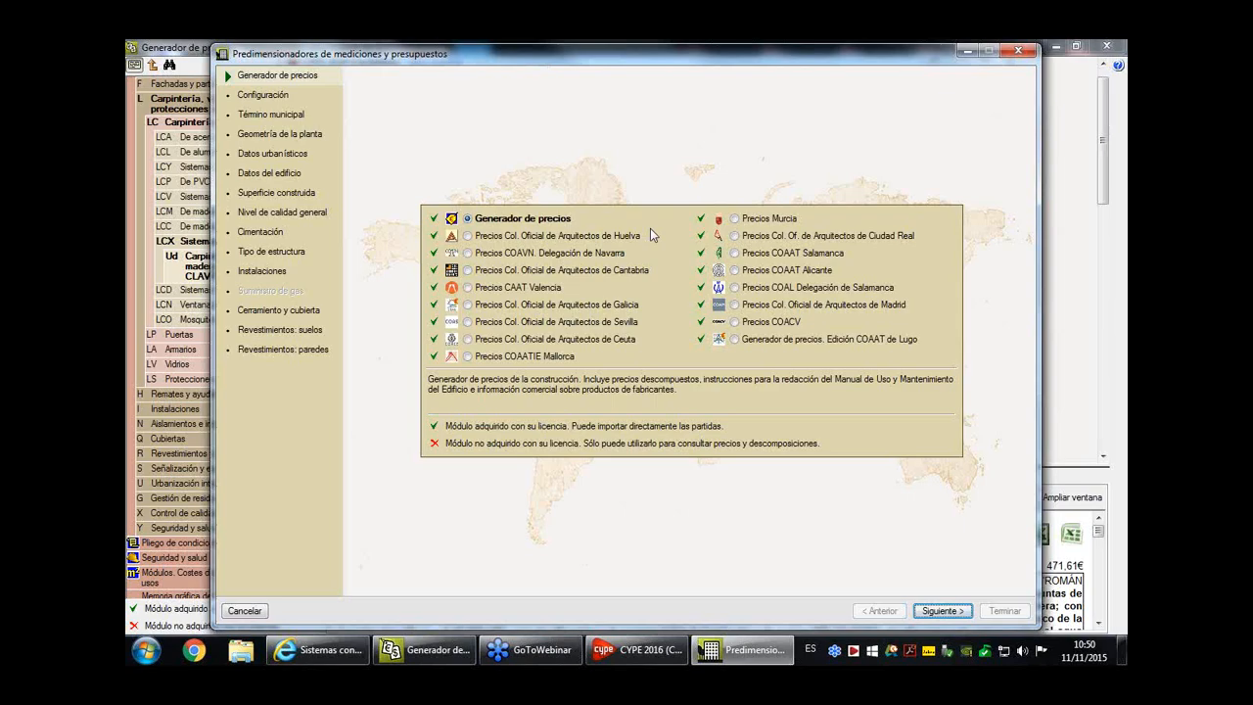
pyautogui.click(941, 612)
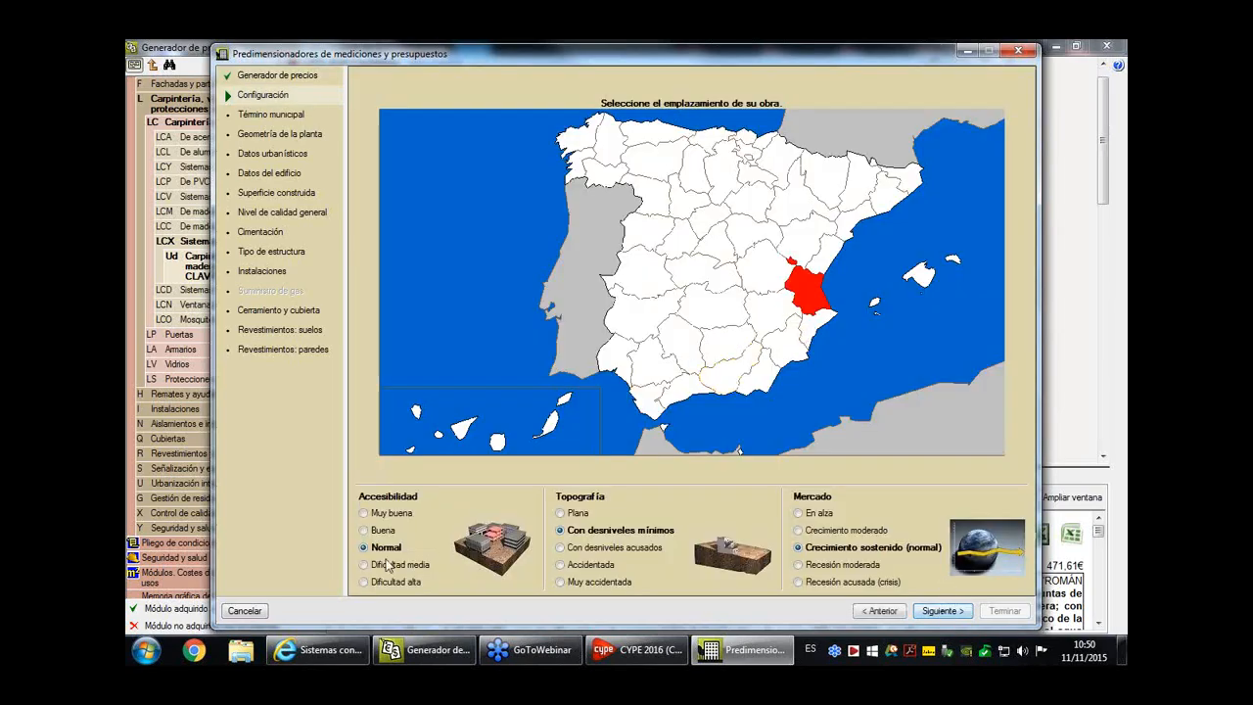
pyautogui.click(604, 549)
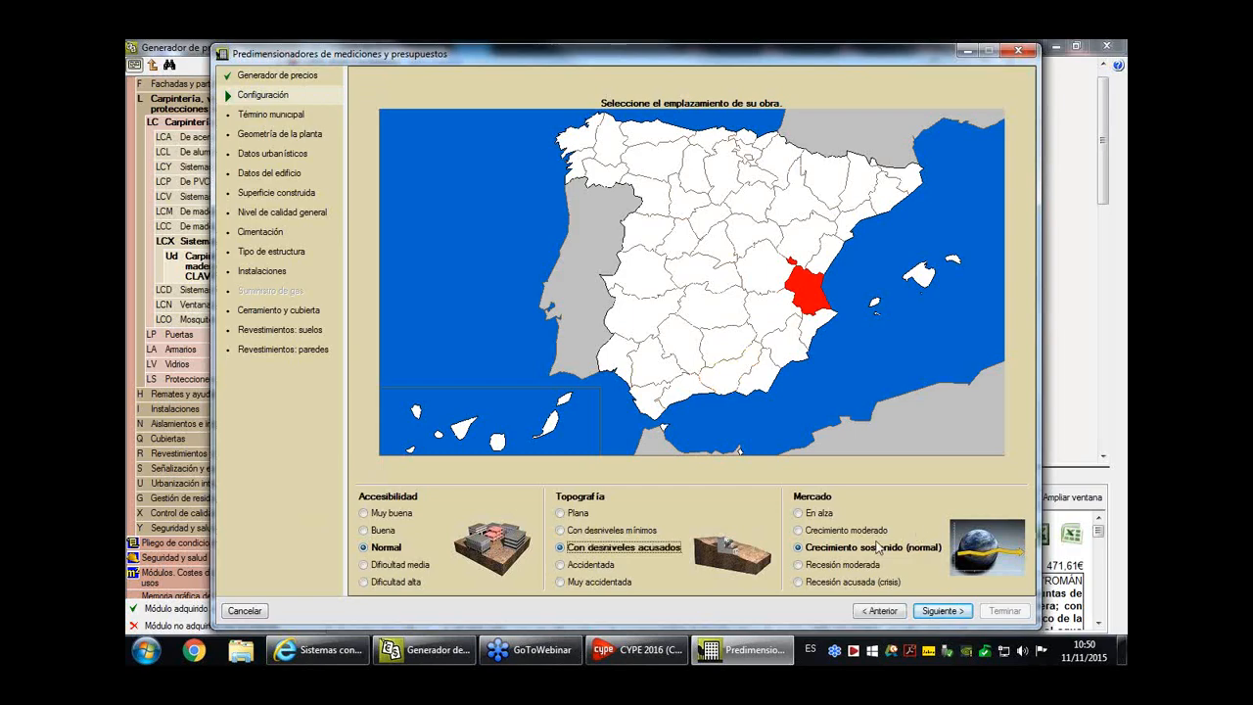
pyautogui.click(941, 612)
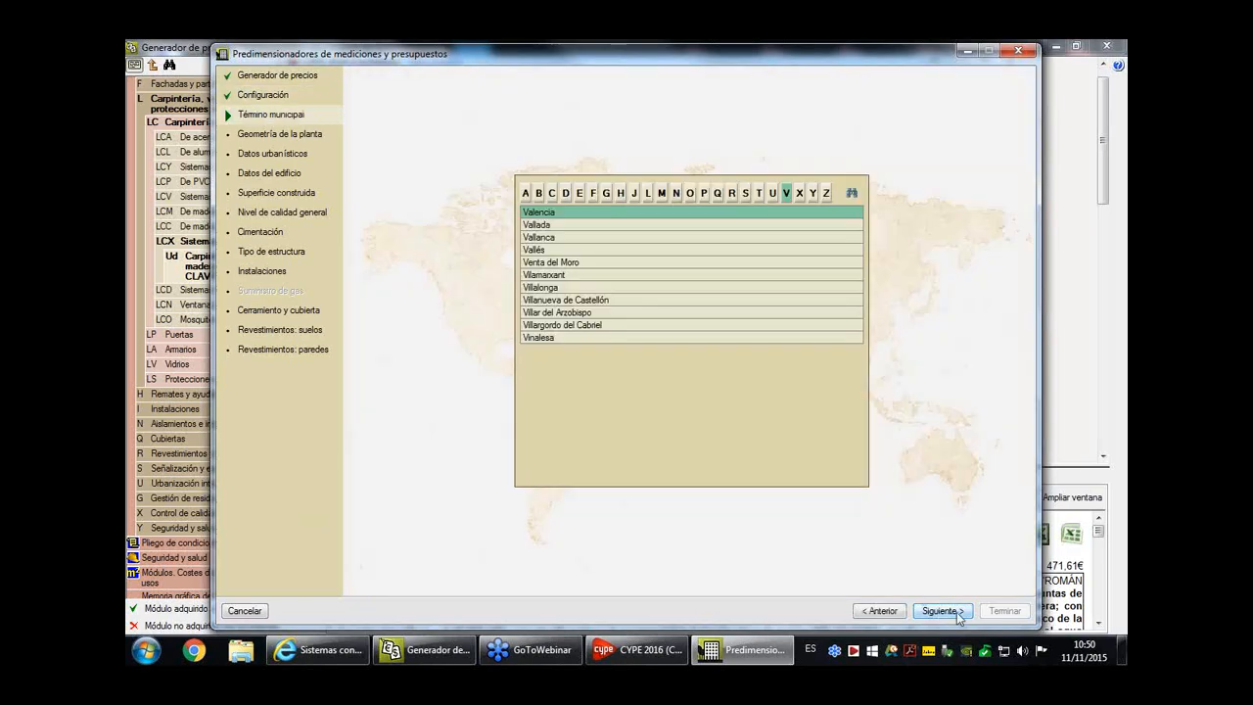
# - Accept Valencia as municipality, the single-block plan geometry, and a 3000 m² plot with 8 floors above and 1 below ground
pyautogui.click(959, 614)
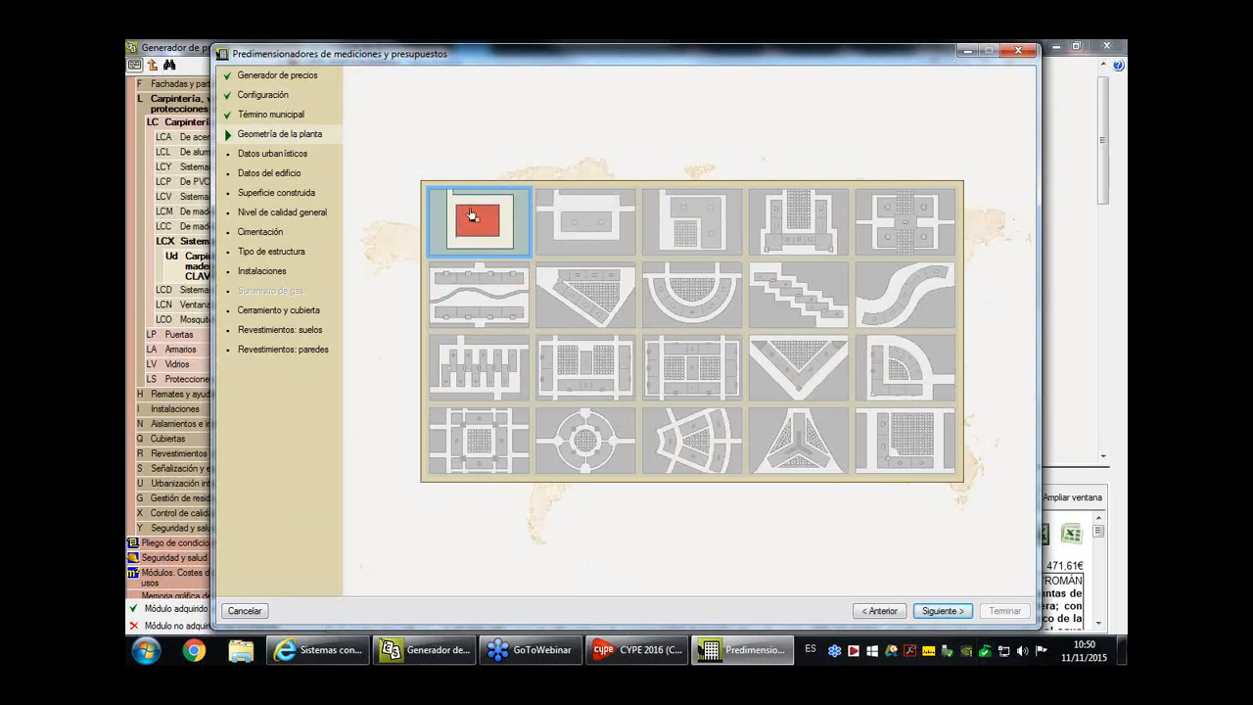
pyautogui.click(946, 612)
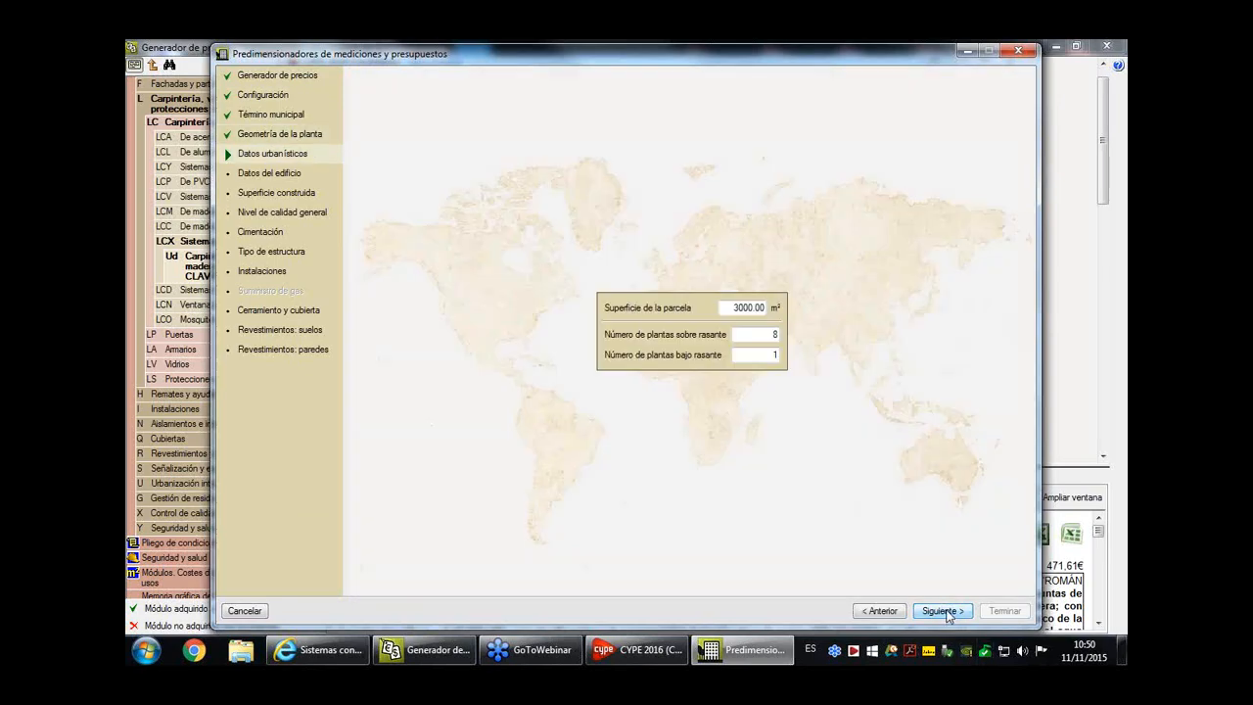
pyautogui.click(943, 611)
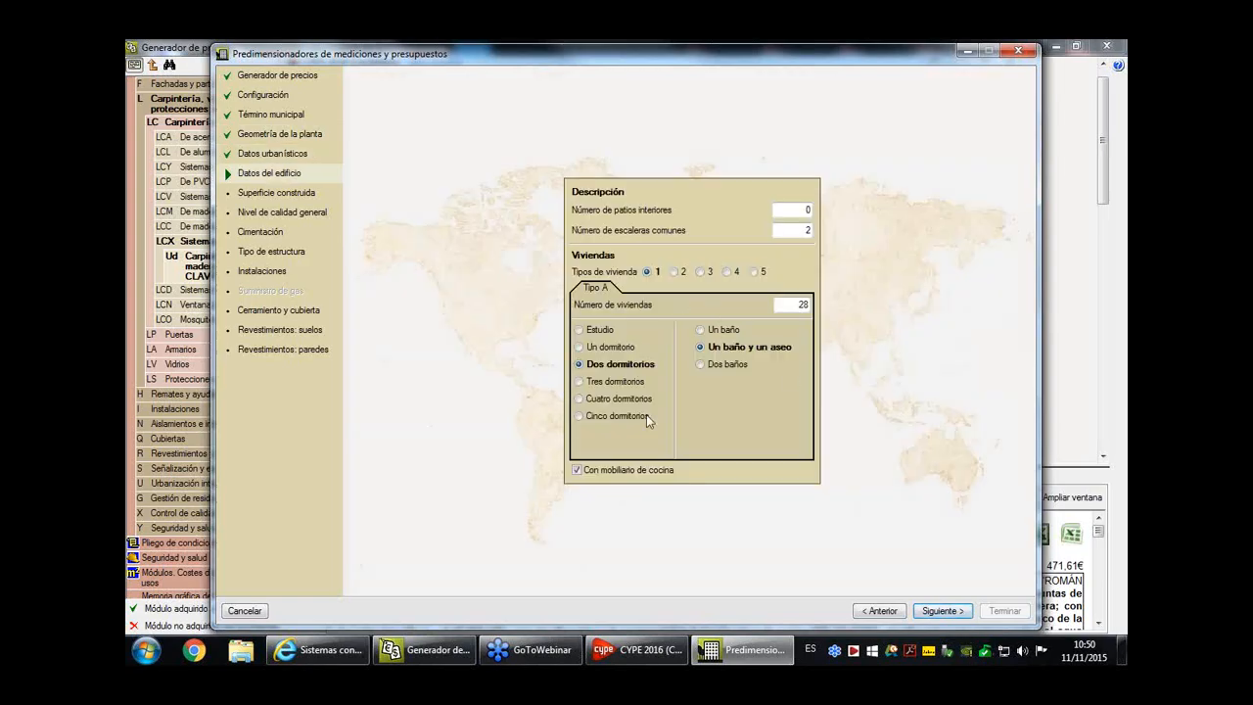
# - Set the Tipo A dwellings to Un baño and accept the built areas defined Por usos
pyautogui.click(722, 331)
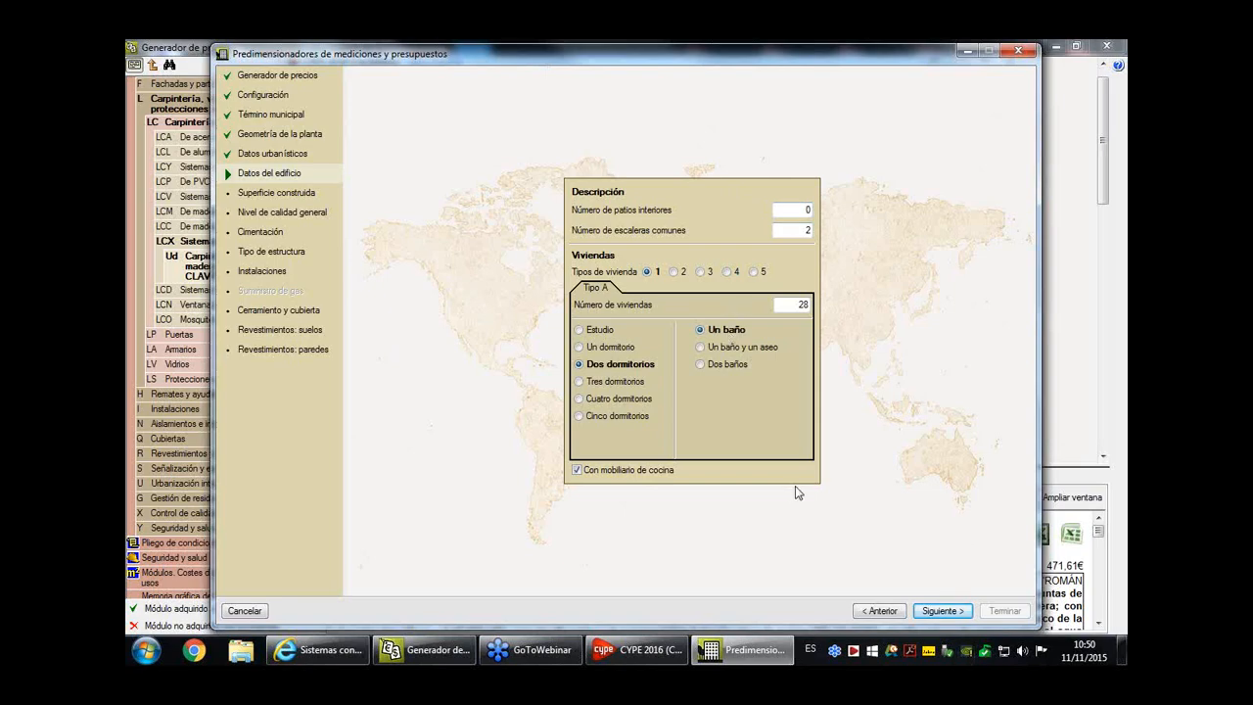
pyautogui.click(959, 613)
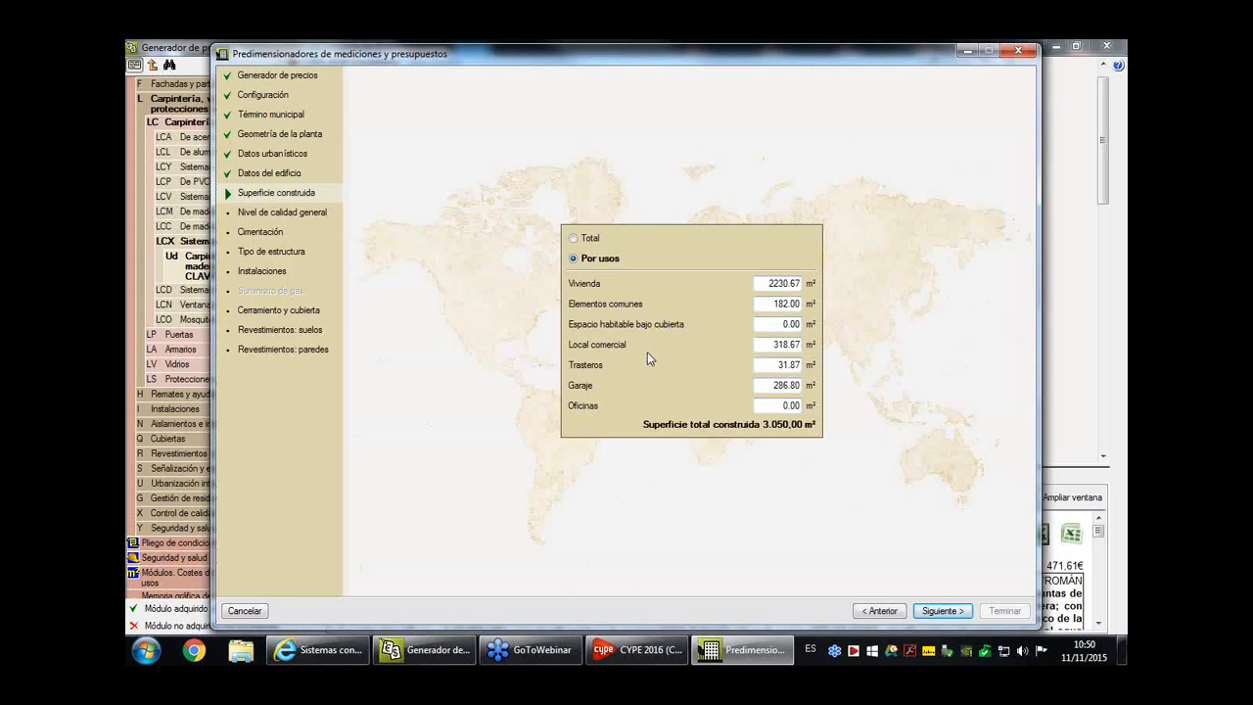
pyautogui.click(956, 615)
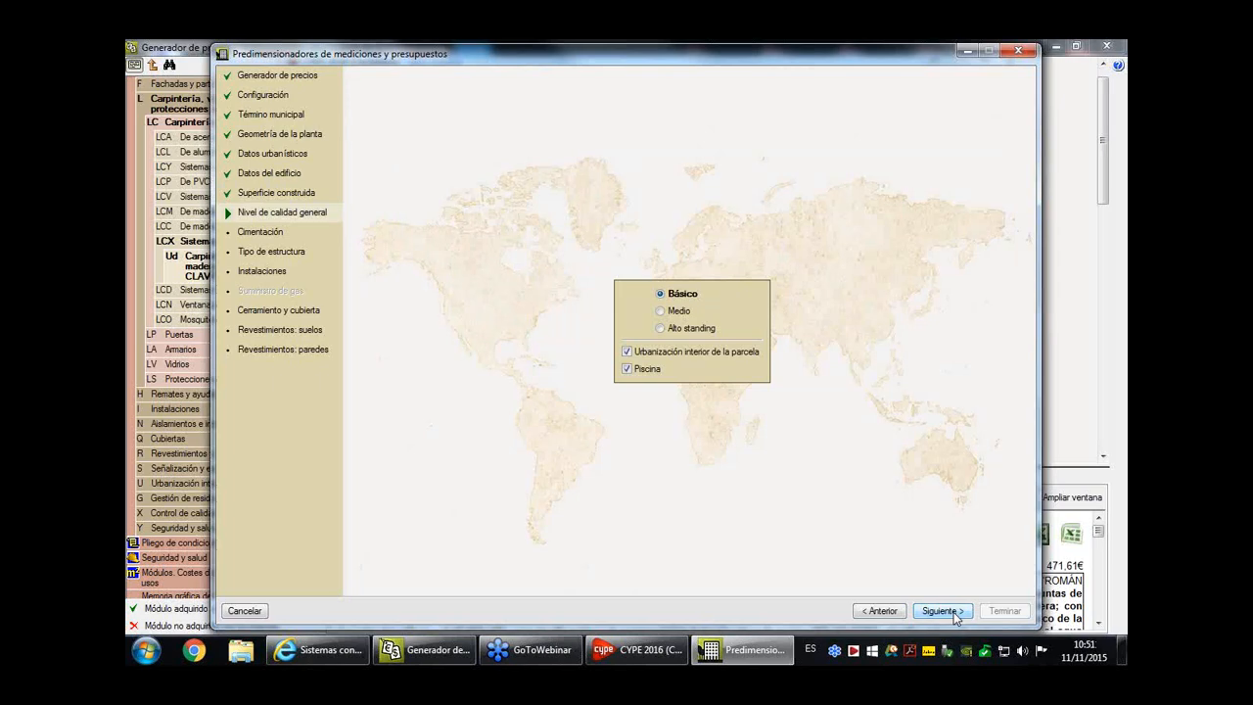
# - Accept Básico quality, Losas foundation on Arcilla semidura, the proposed structure type, and installations with Captación solar térmica and Red mixta
pyautogui.click(942, 611)
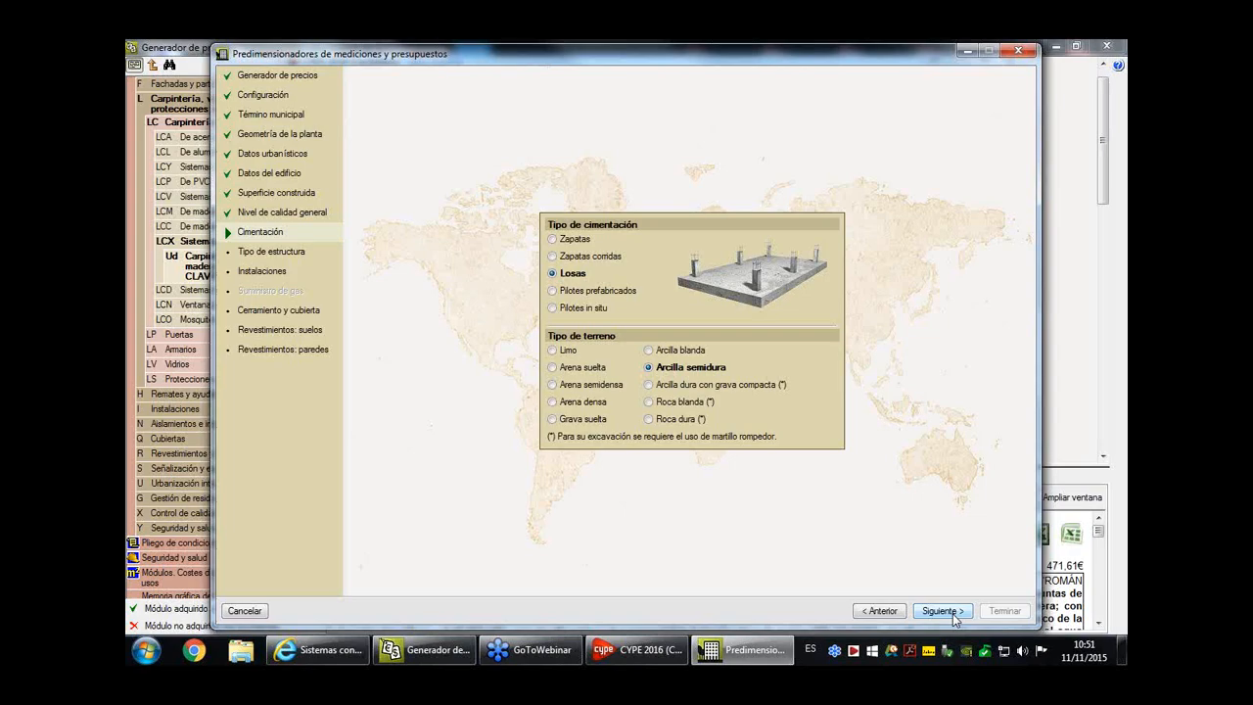
pyautogui.click(942, 611)
pyautogui.click(953, 615)
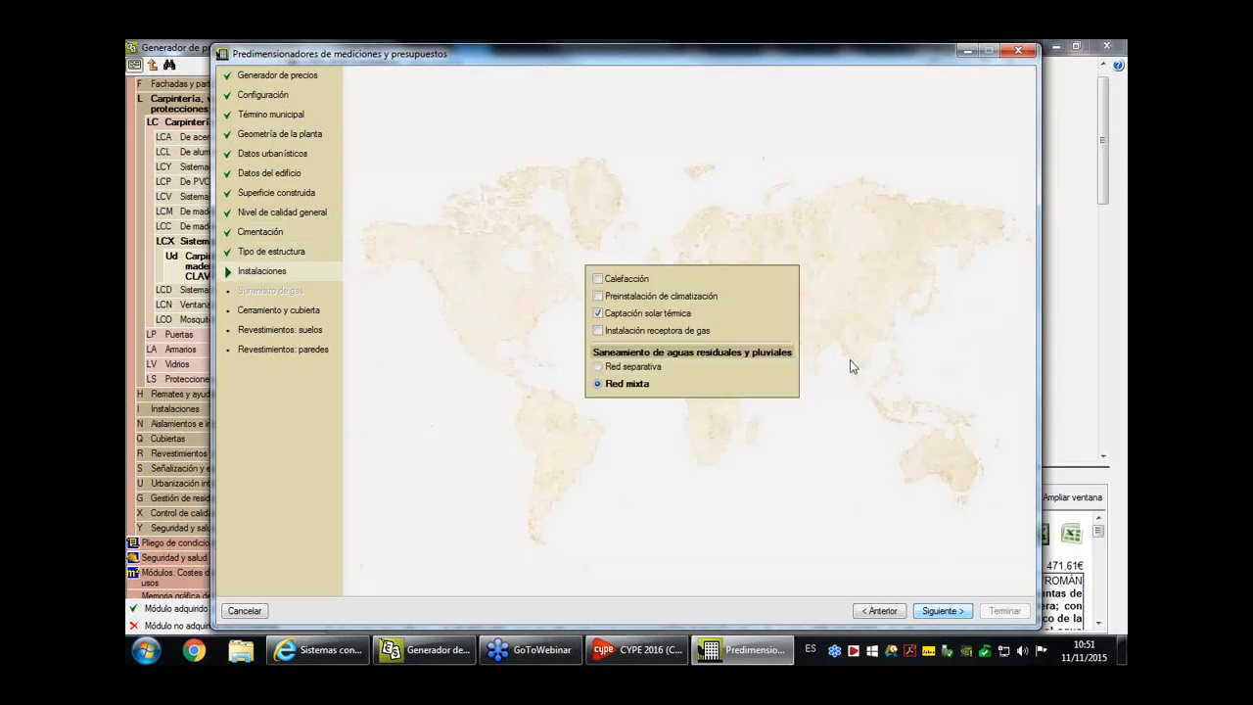
pyautogui.click(942, 607)
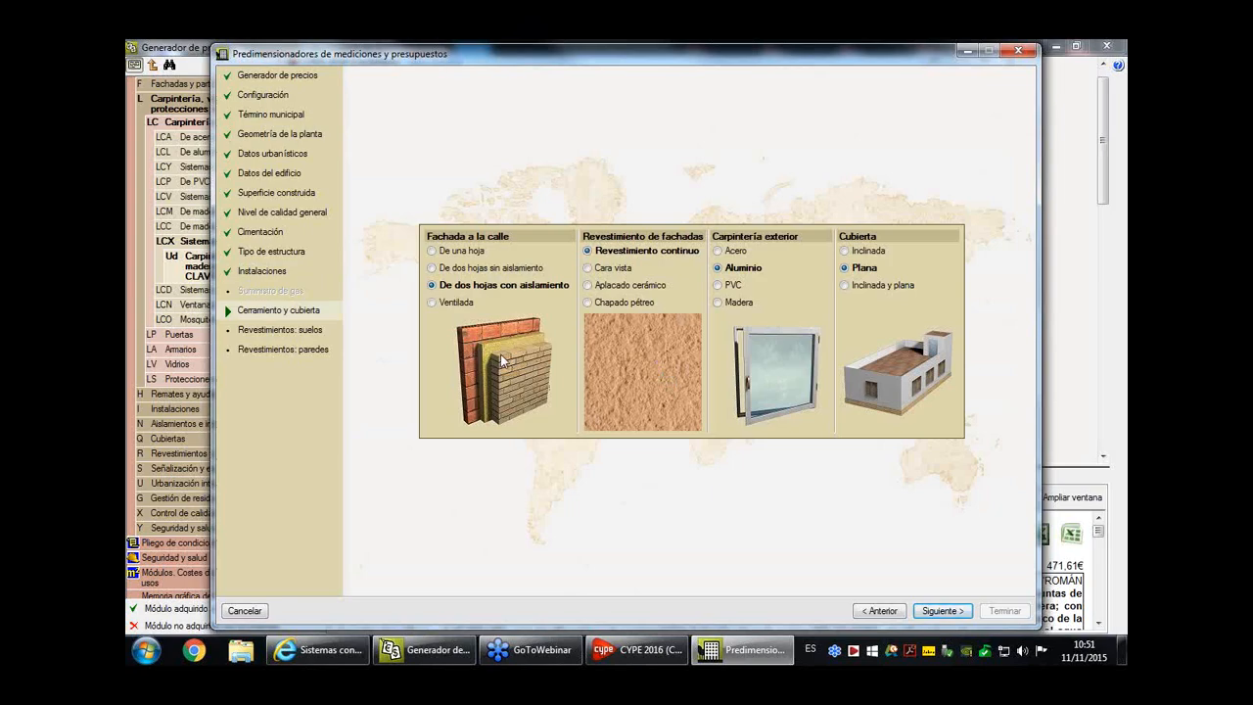
# - Set the street facade to Ventilada, accept the proposed floor and wall finishes, and finish the wizard
pyautogui.click(457, 304)
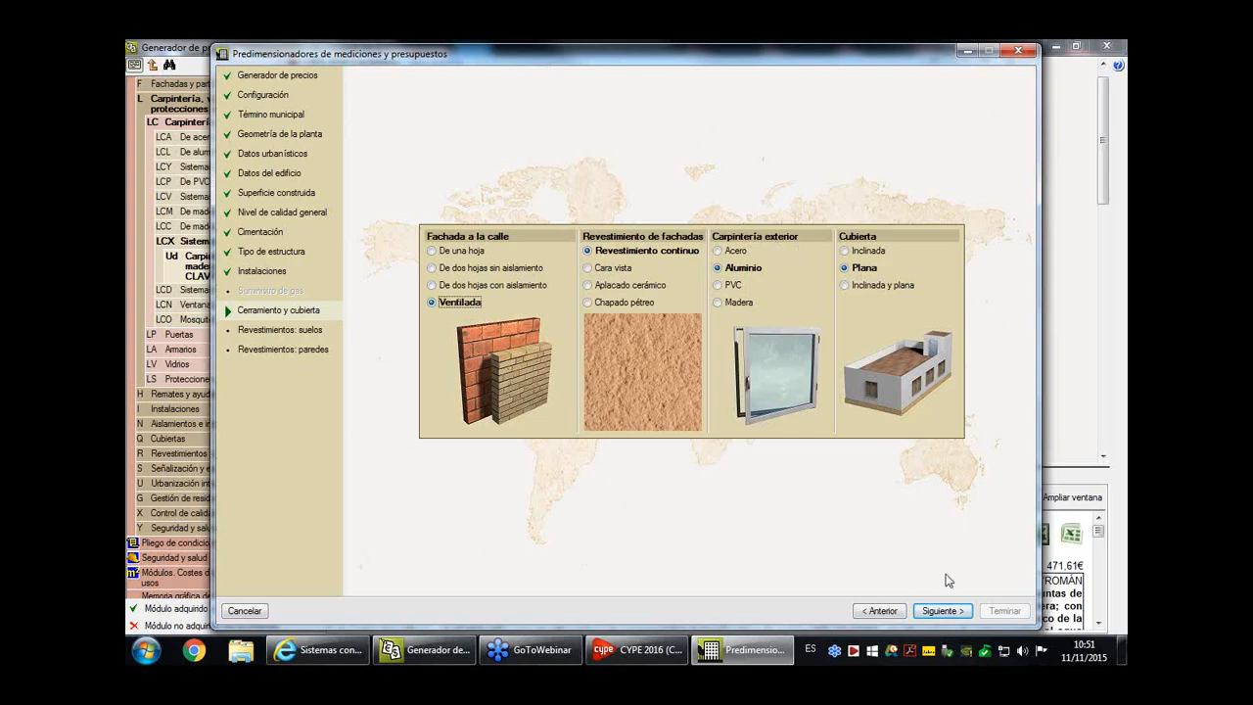
pyautogui.click(950, 611)
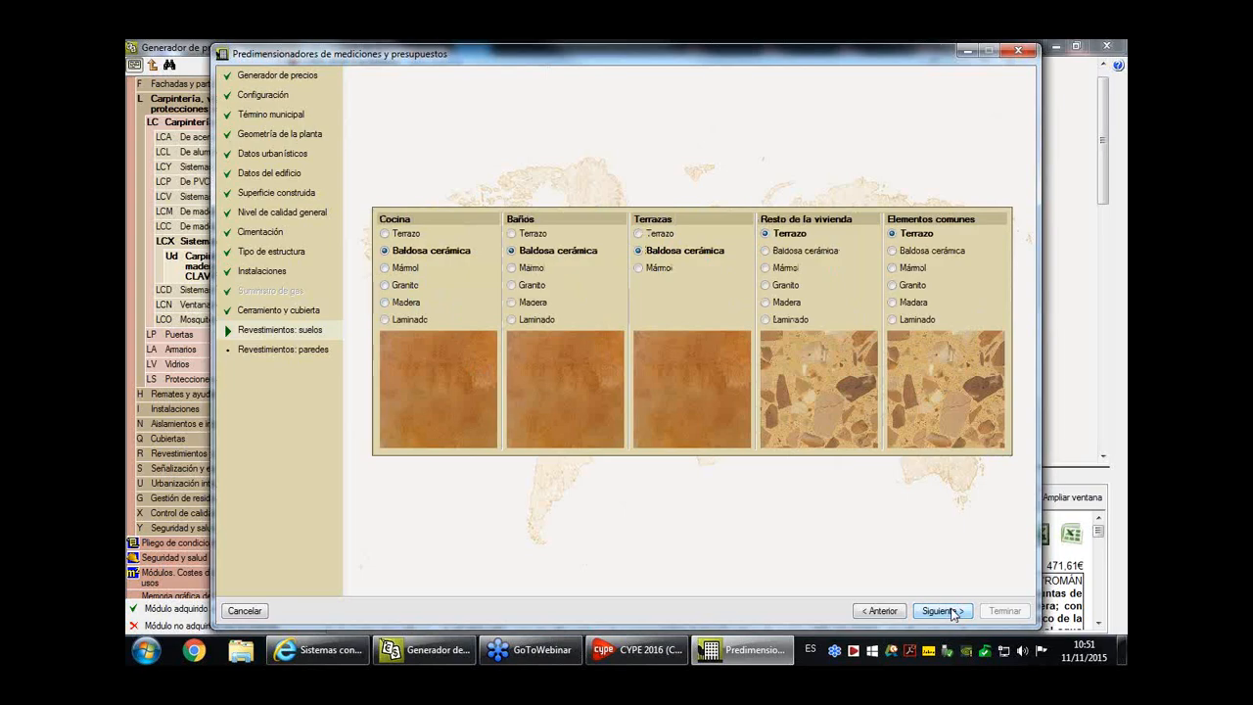
pyautogui.click(942, 611)
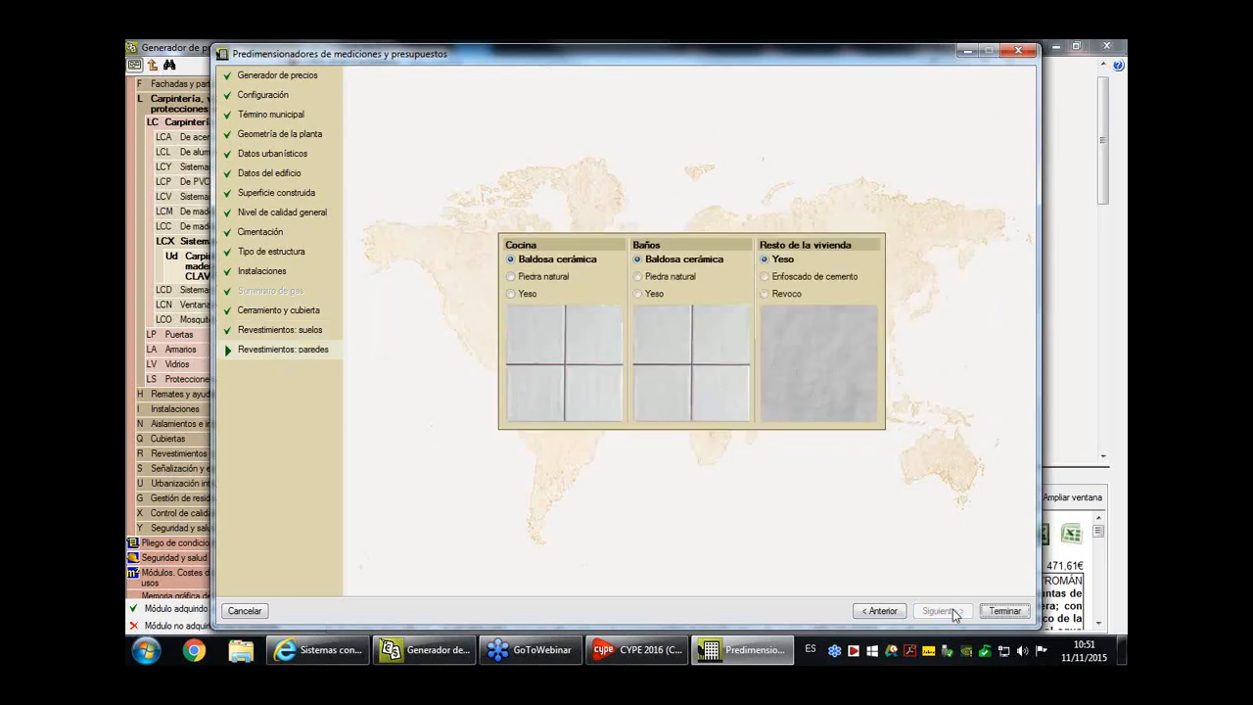
pyautogui.click(997, 611)
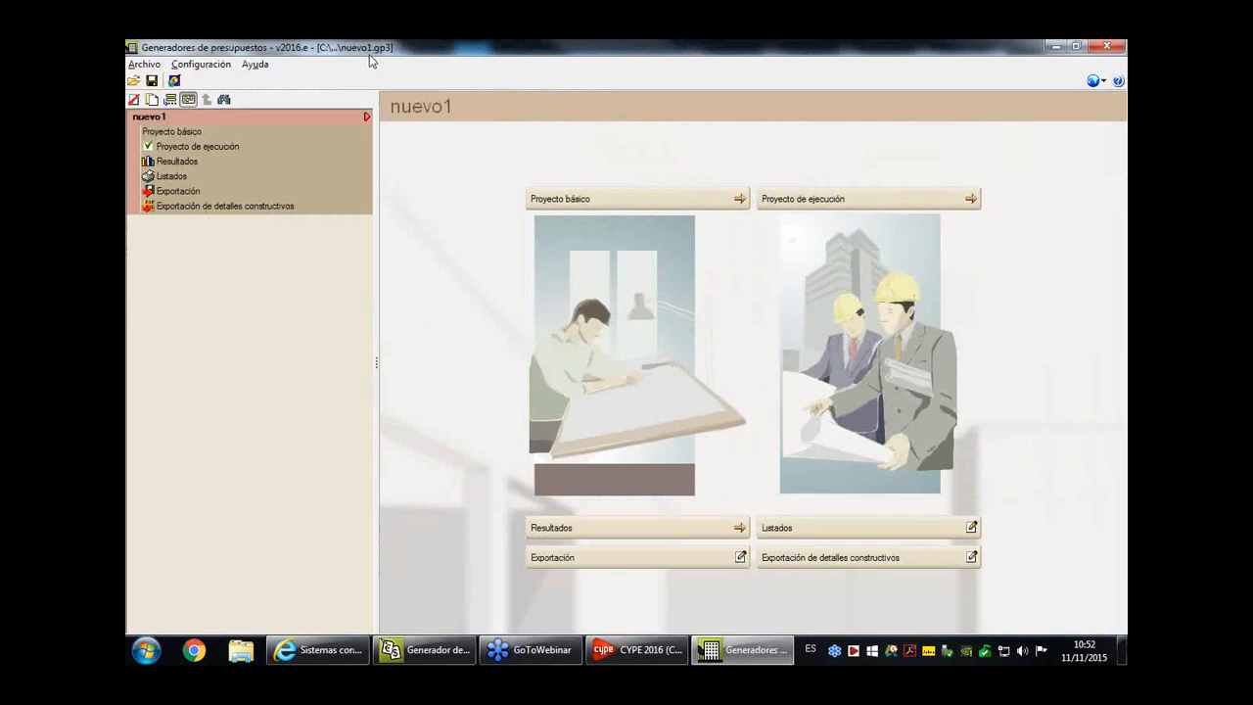
# - Open the Calidad settings of the Ventilada street facade within the execution project's facade composition
pyautogui.click(876, 333)
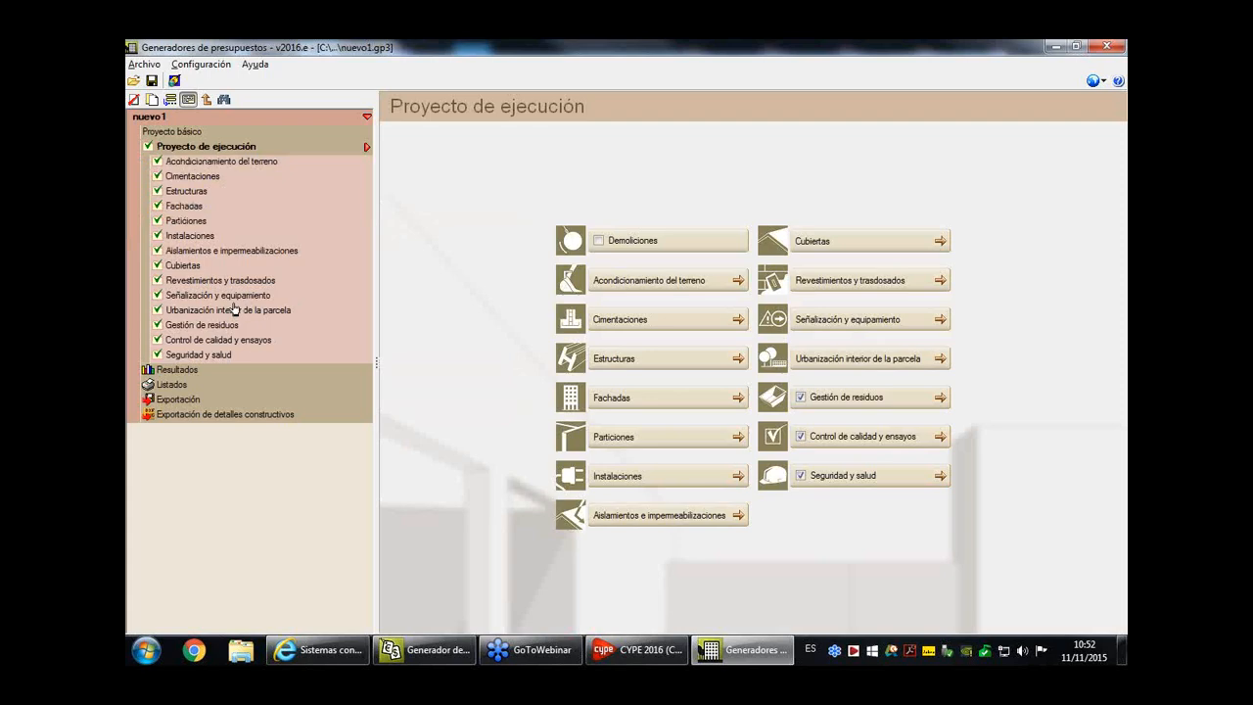
pyautogui.click(186, 207)
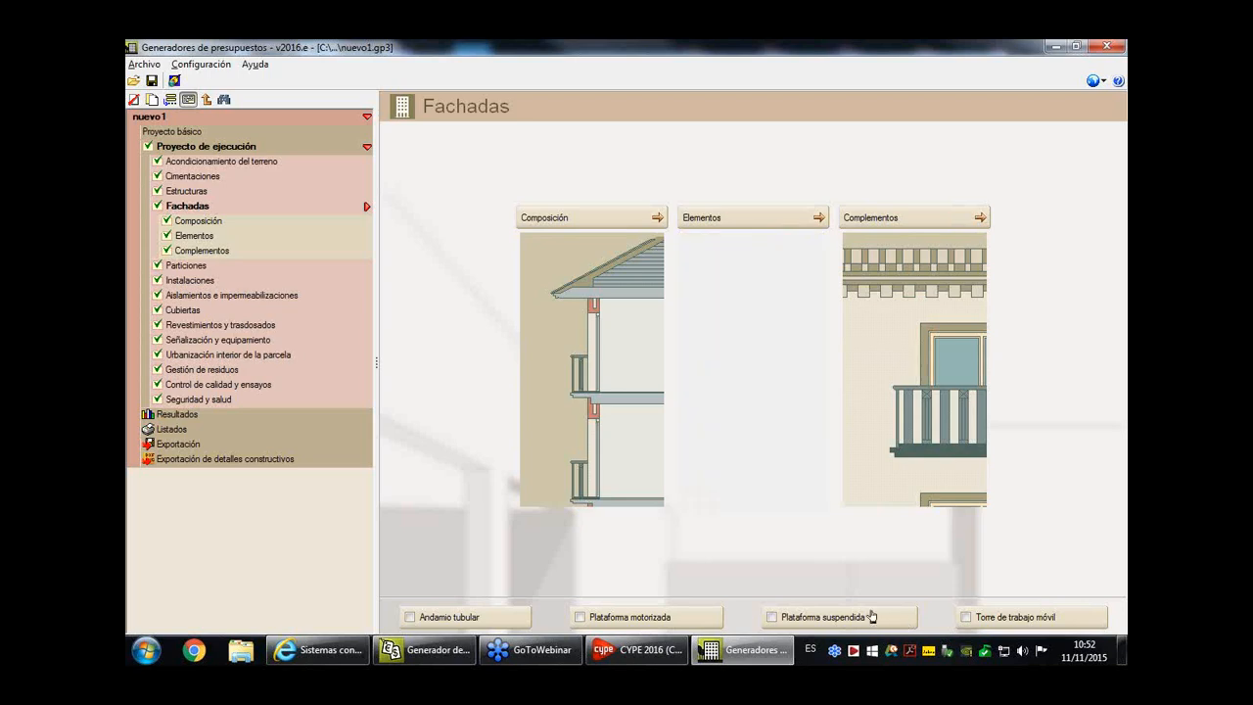
pyautogui.click(587, 275)
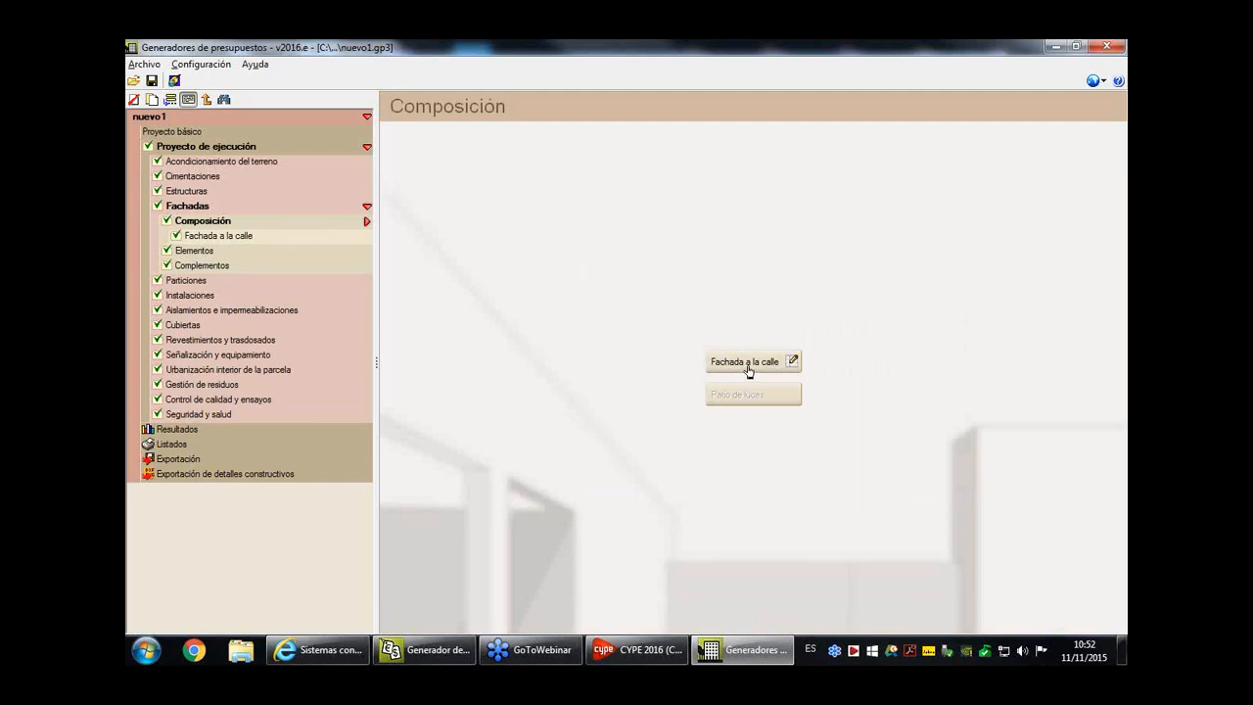
pyautogui.click(750, 369)
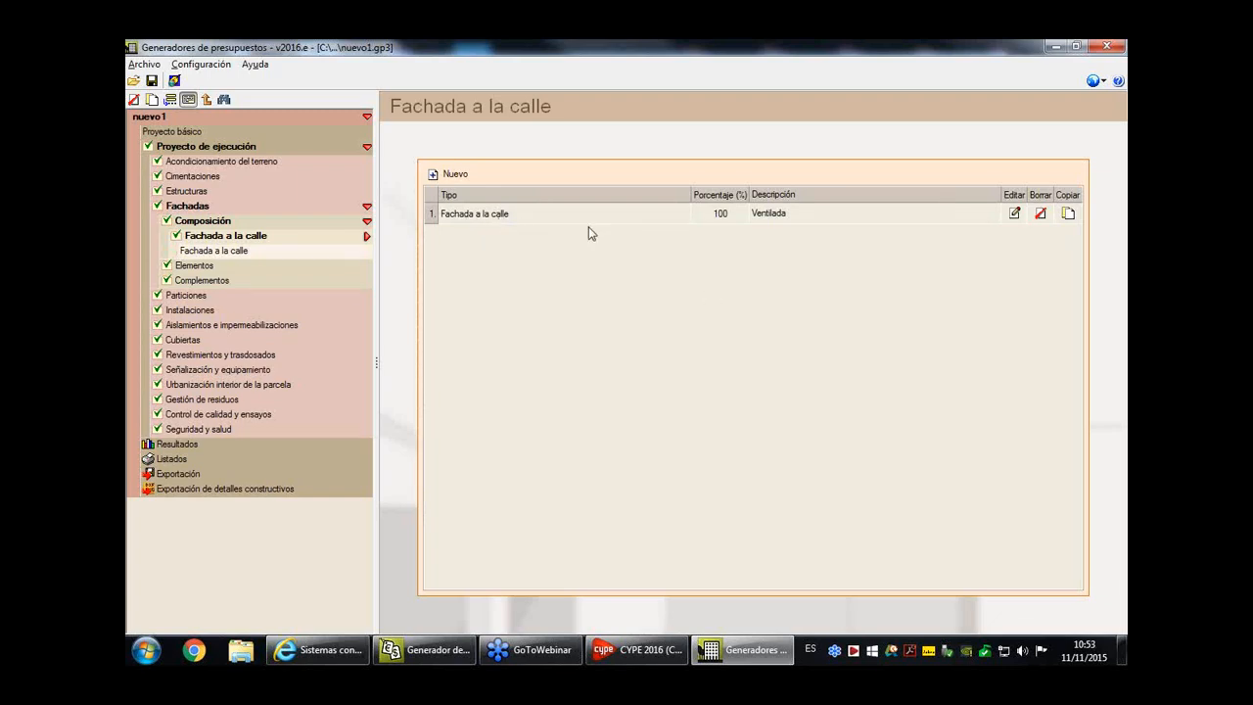
pyautogui.doubleClick(724, 217)
pyautogui.click(1015, 214)
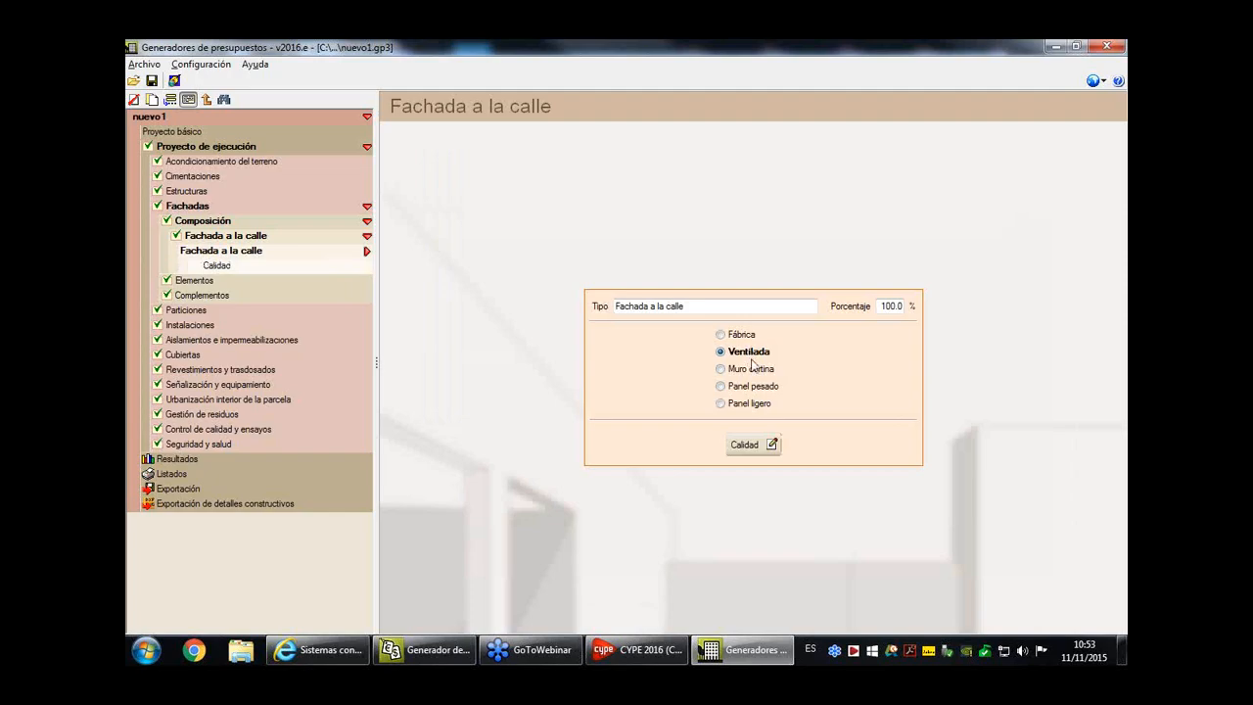
pyautogui.click(771, 446)
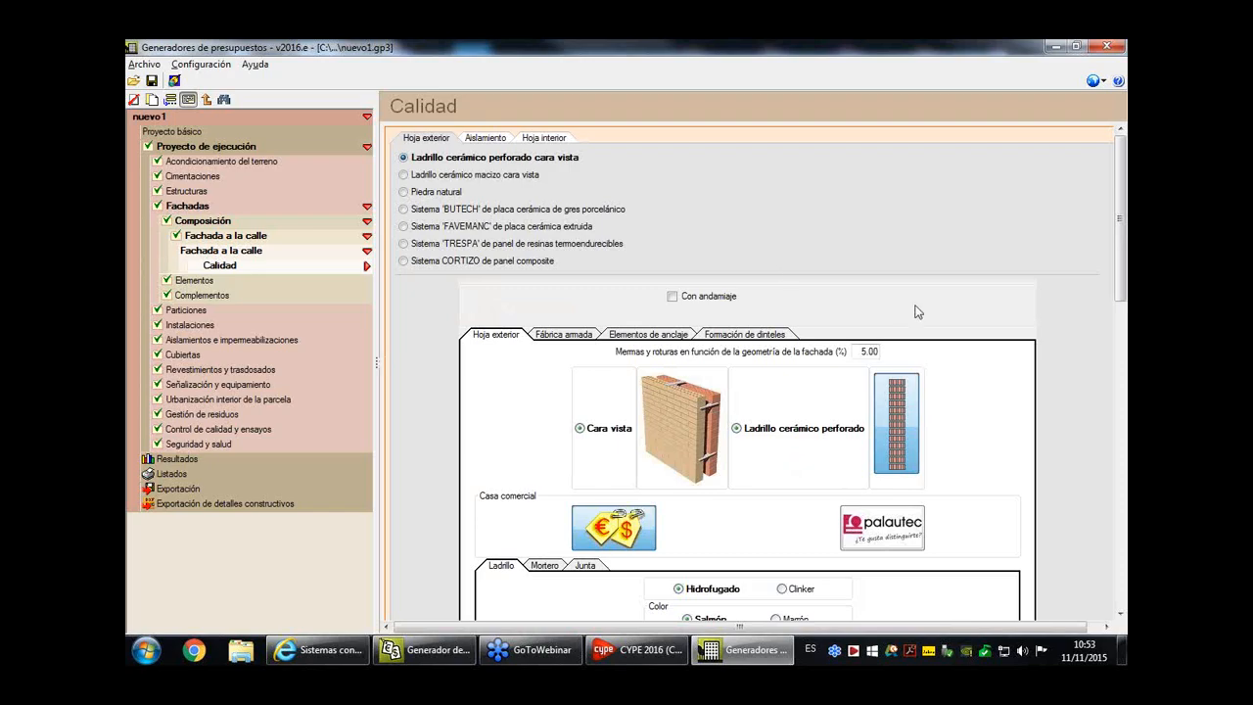
pyautogui.scroll(-1, 915, 313)
pyautogui.scroll(1, 901, 314)
# - Set the facade's outer leaf to Sistema 'BUTECH' de placa cerámica de gres porcelánico, using Sistema Butech FV XLight with Grapa oculta
pyautogui.click(431, 210)
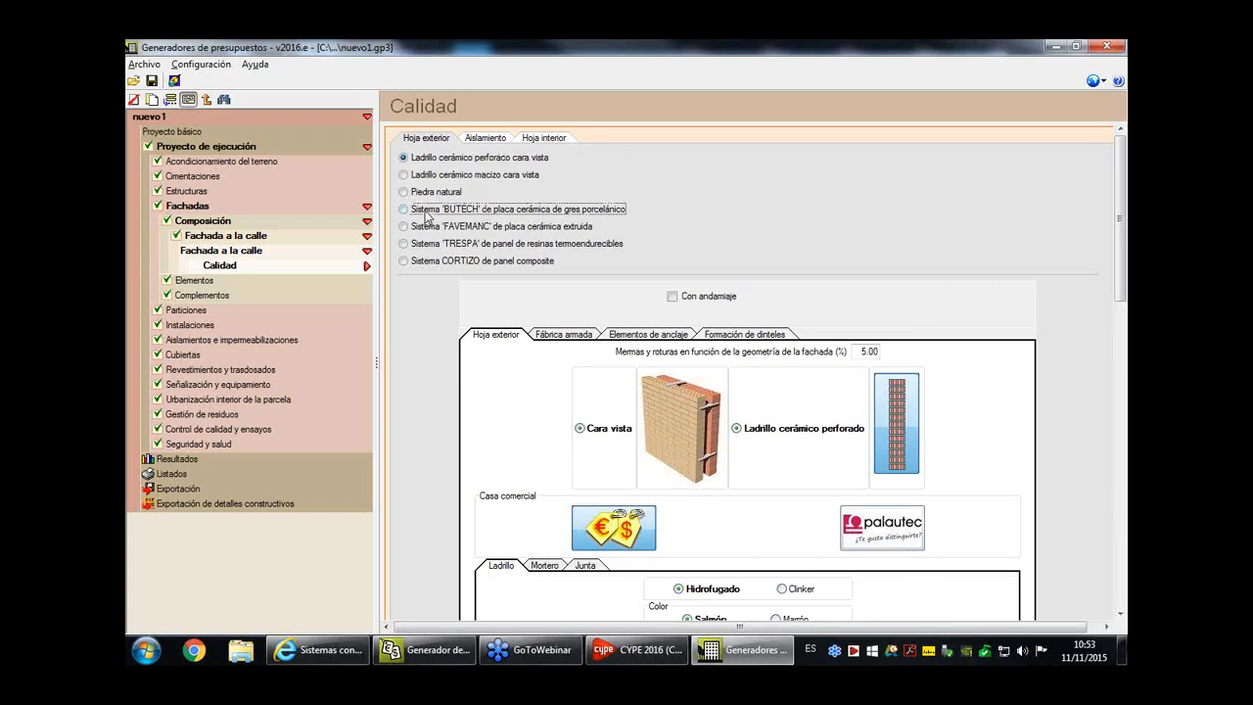
pyautogui.scroll(-1, 863, 418)
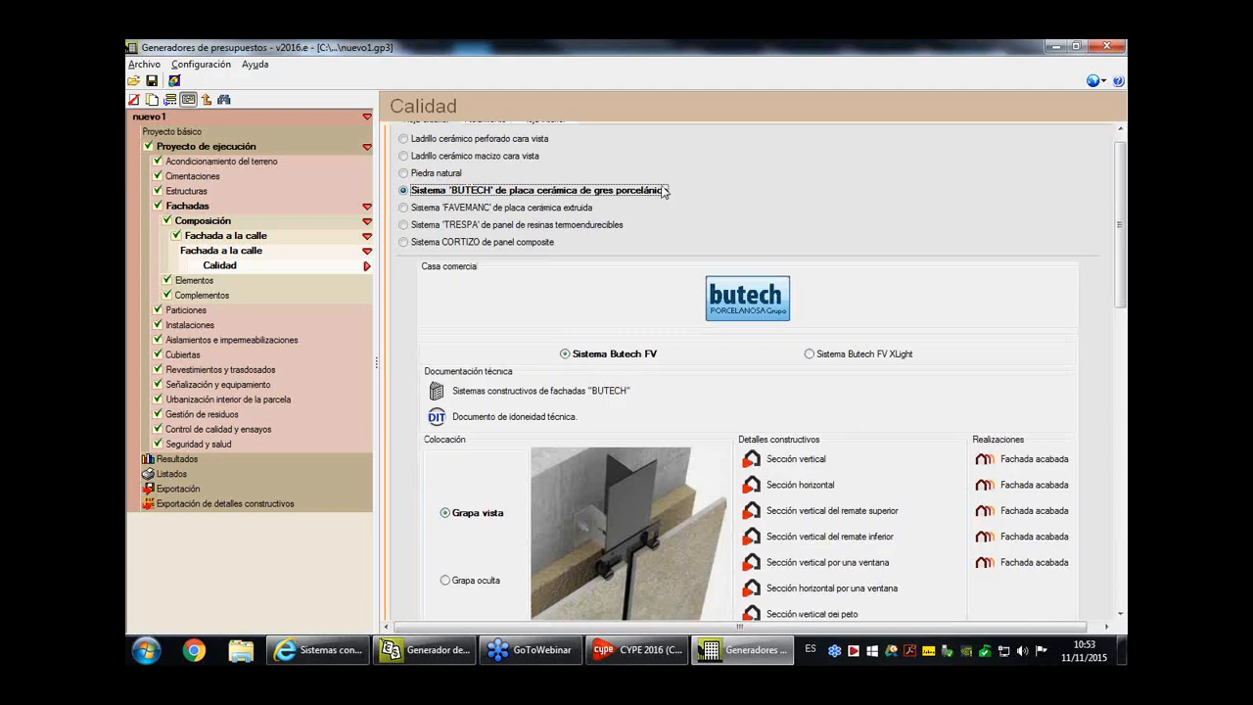
pyautogui.scroll(-2, 1014, 501)
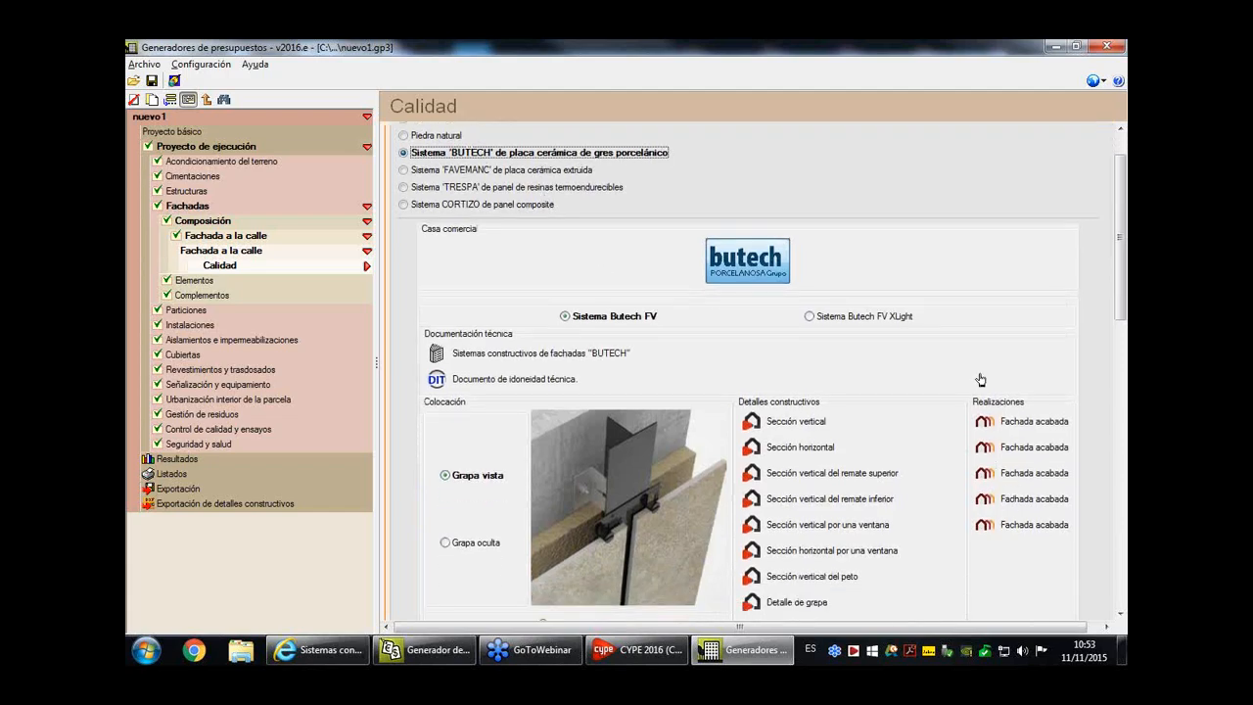
pyautogui.scroll(-2, 1010, 539)
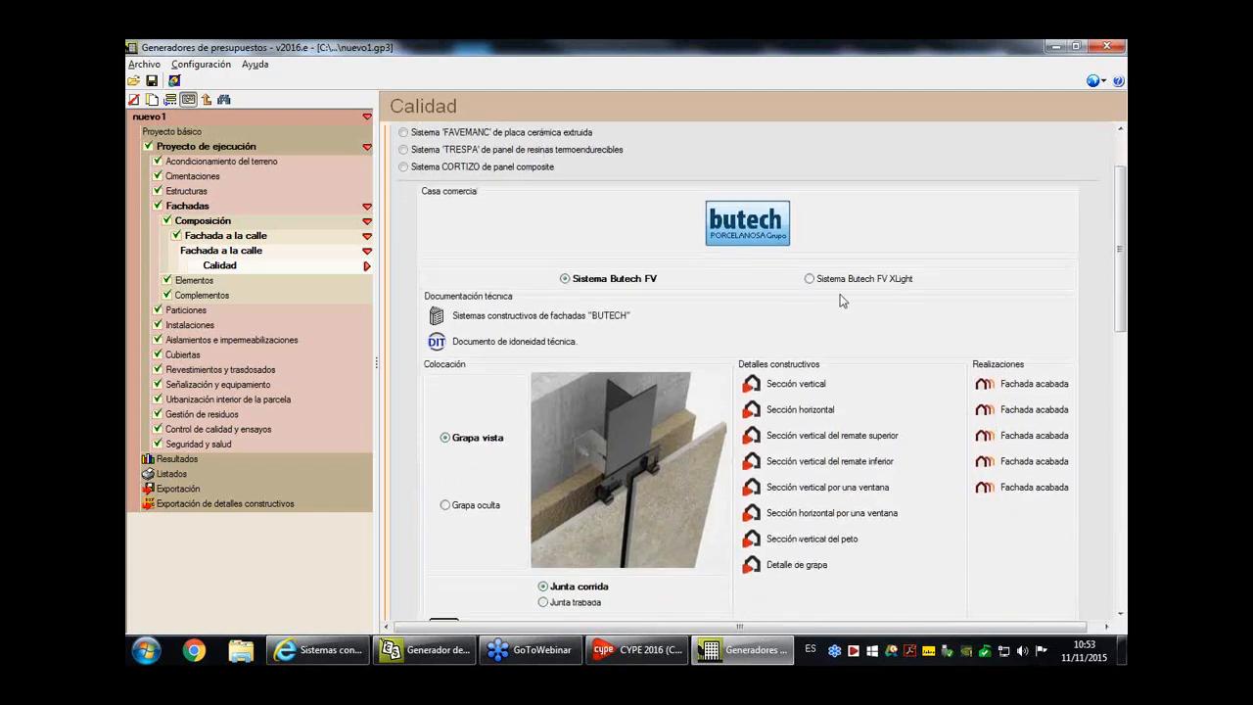
pyautogui.click(862, 280)
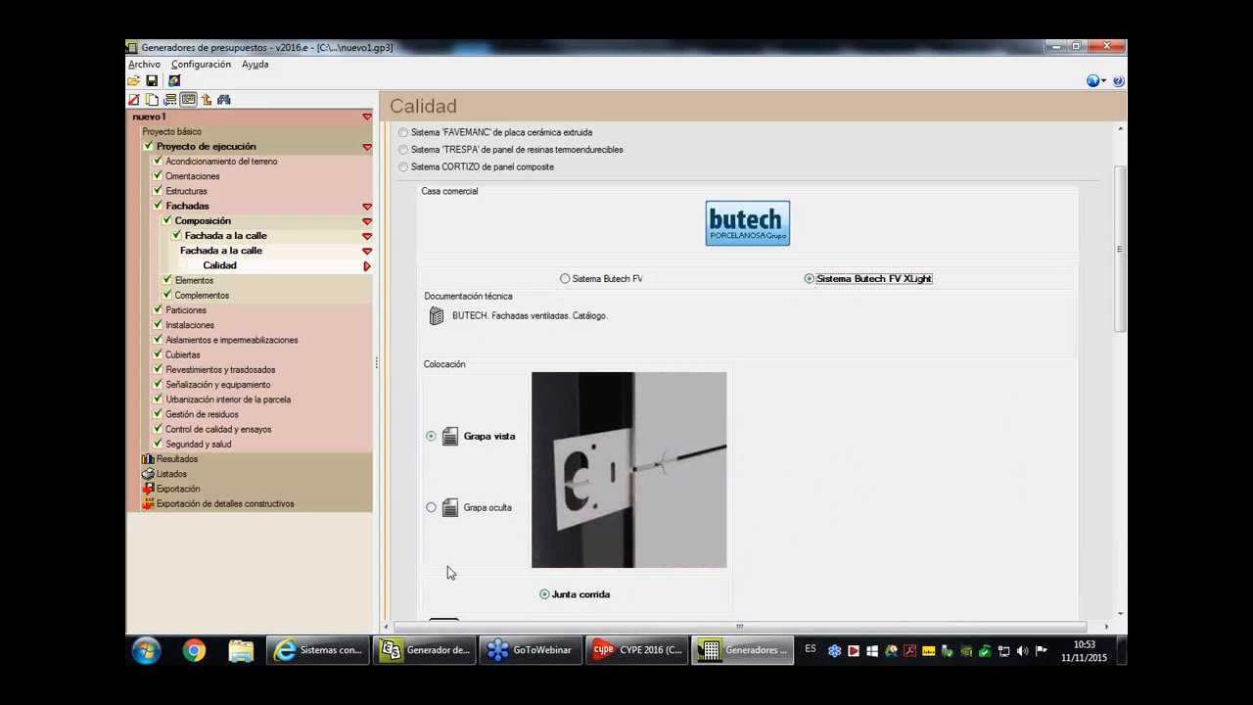
pyautogui.click(494, 508)
pyautogui.scroll(-3, 934, 494)
pyautogui.scroll(-10, 934, 494)
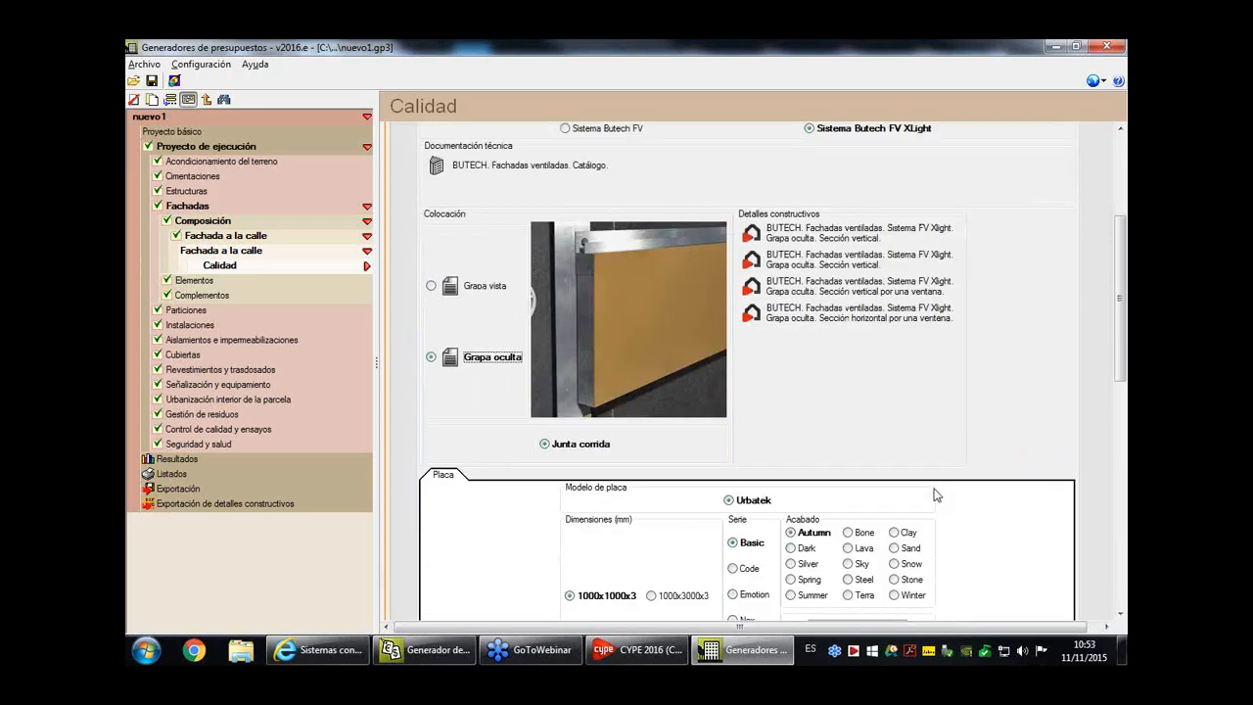
# - Set the finish of the Urbatek Basic facade plate to Sky
pyautogui.click(862, 342)
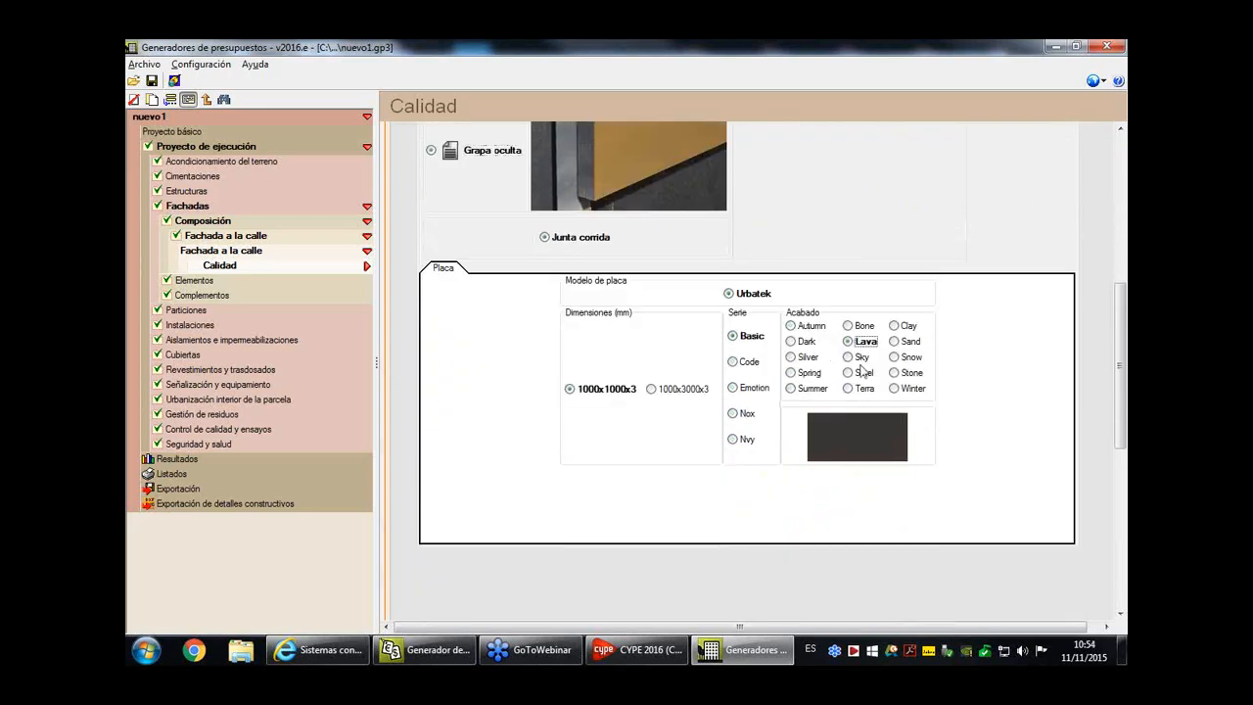
pyautogui.click(862, 357)
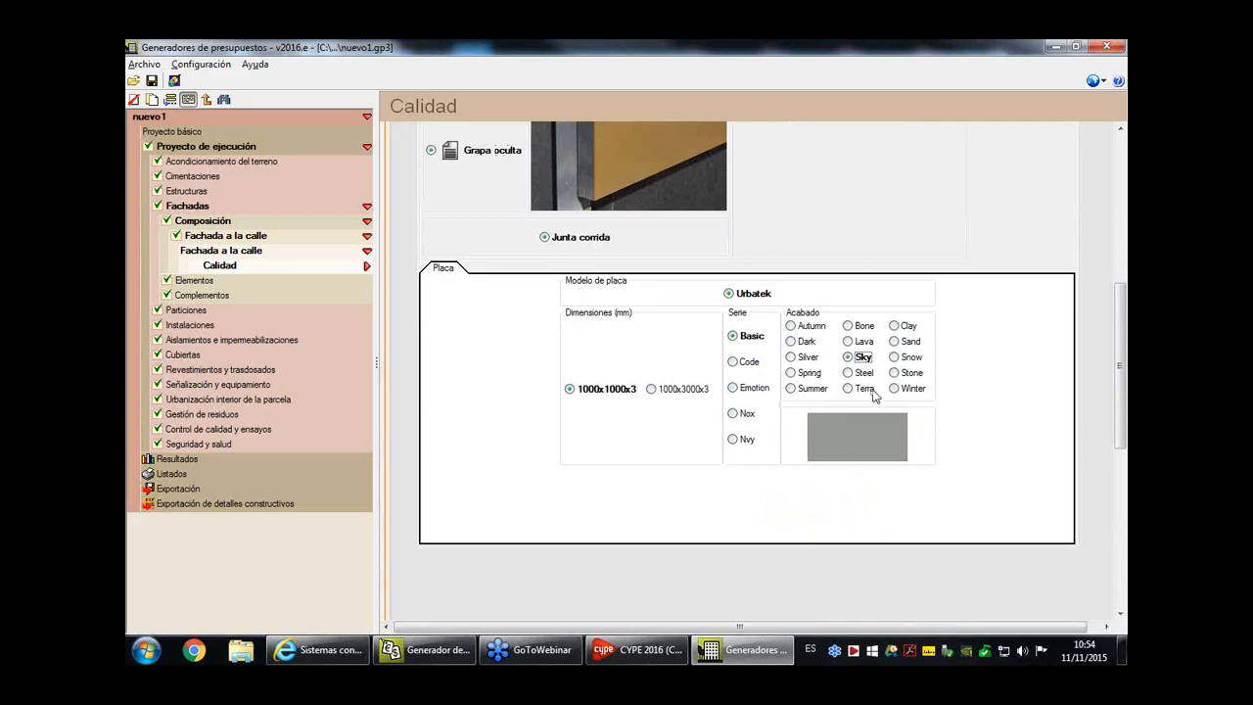
pyautogui.scroll(8, 875, 395)
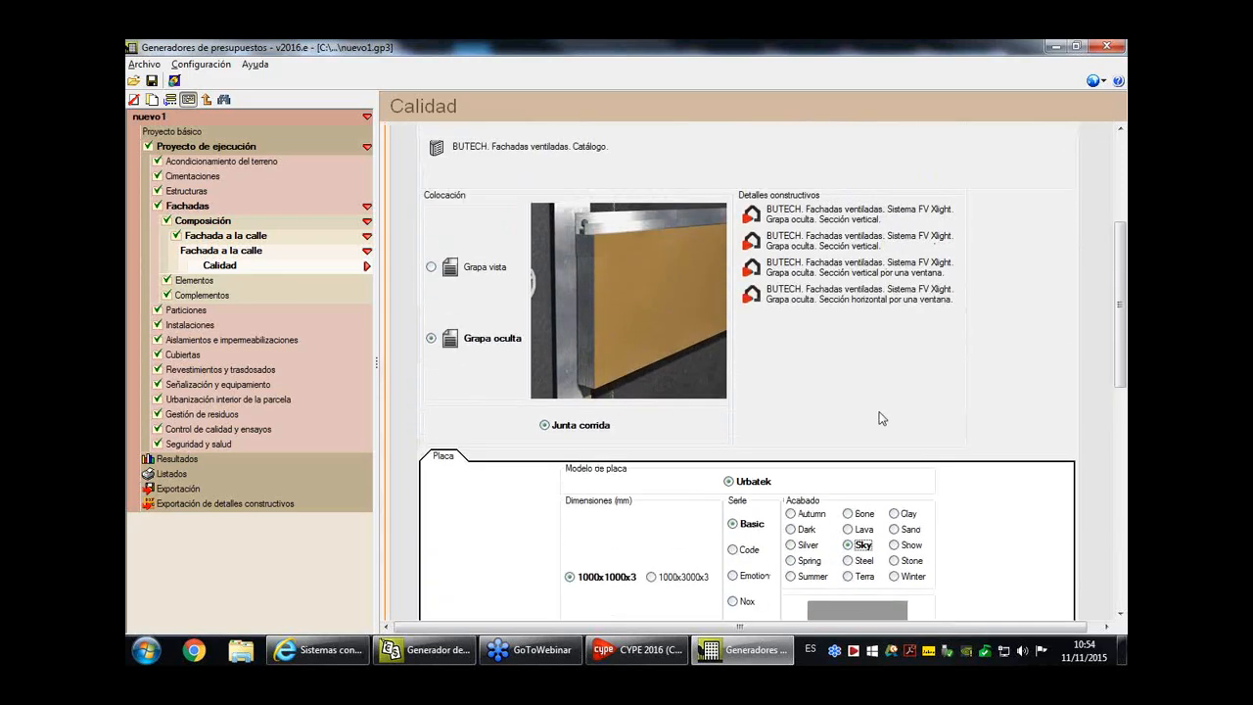
pyautogui.scroll(2, 883, 422)
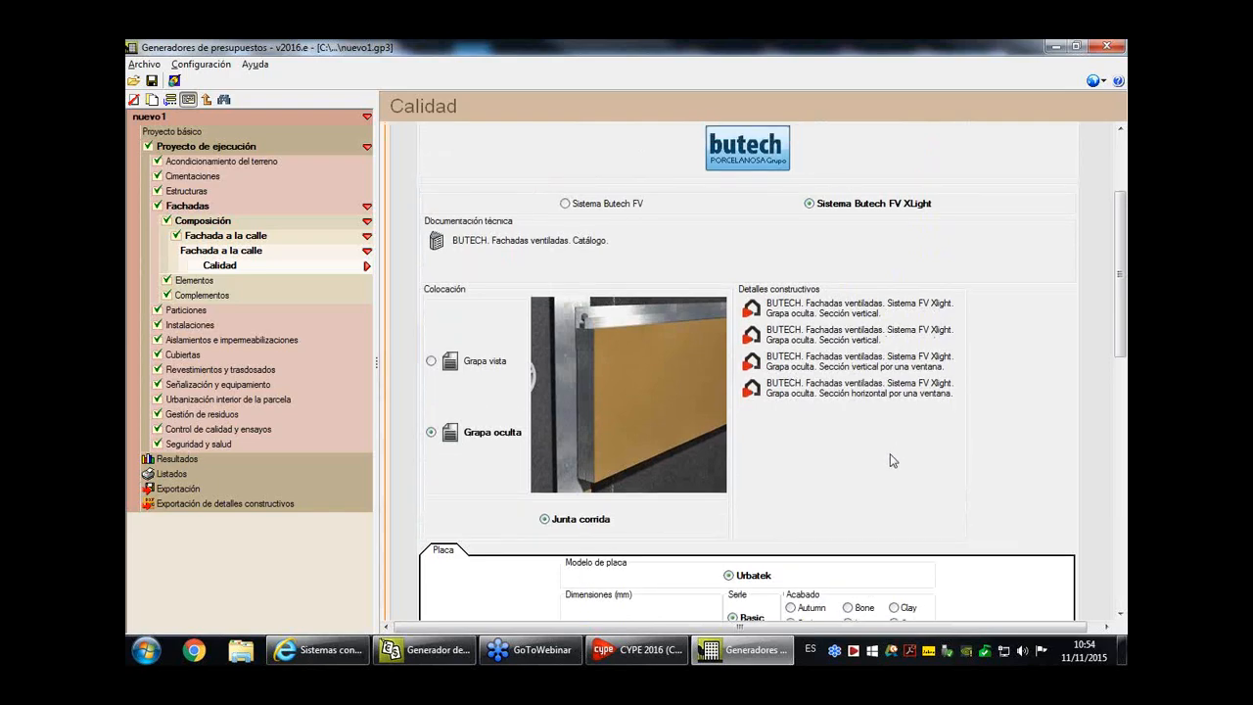
pyautogui.scroll(4, 831, 338)
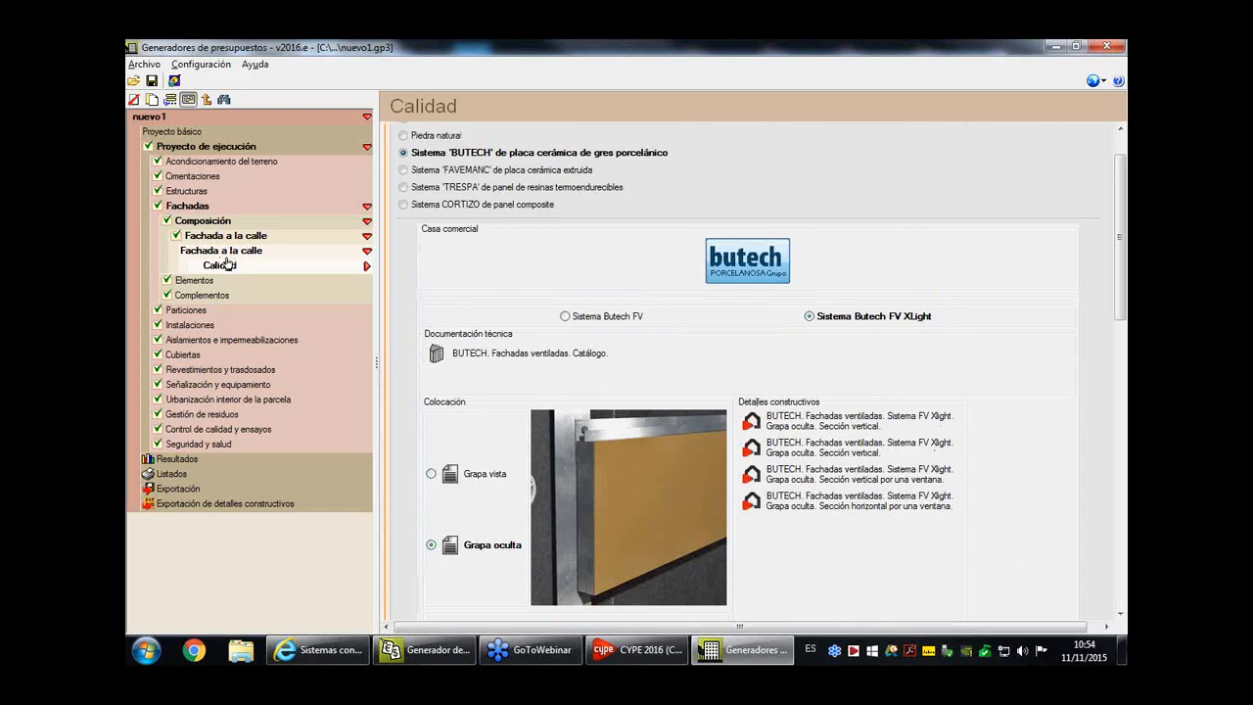
pyautogui.scroll(2, 577, 280)
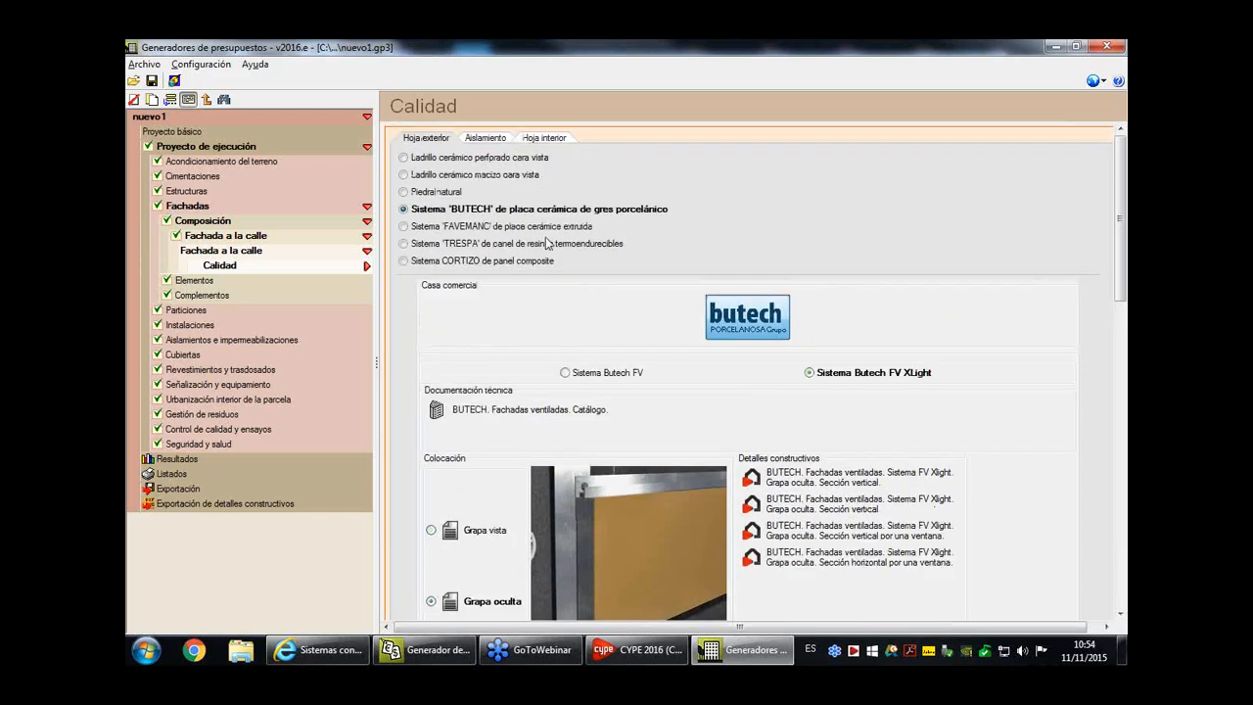
# - Review the facade's insulation options, including type, manufacturers, thickness, fixing and the Seguridad y salud choices
pyautogui.click(507, 135)
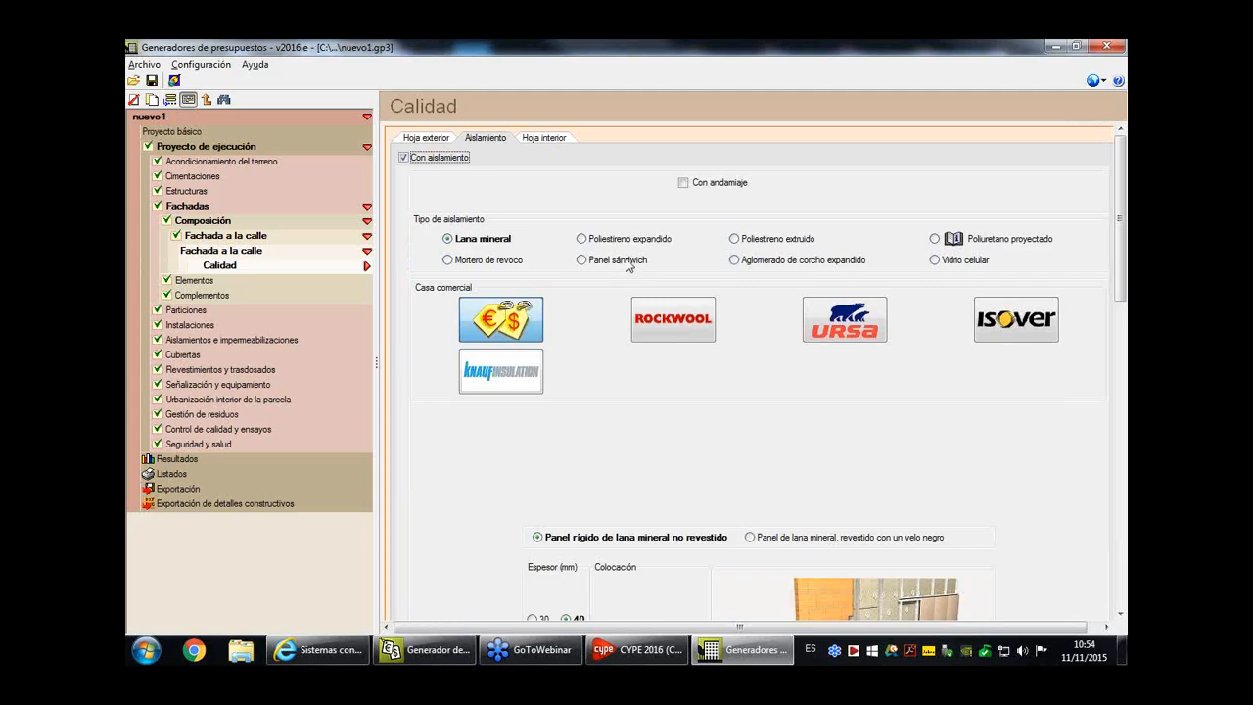
pyautogui.scroll(-2, 684, 409)
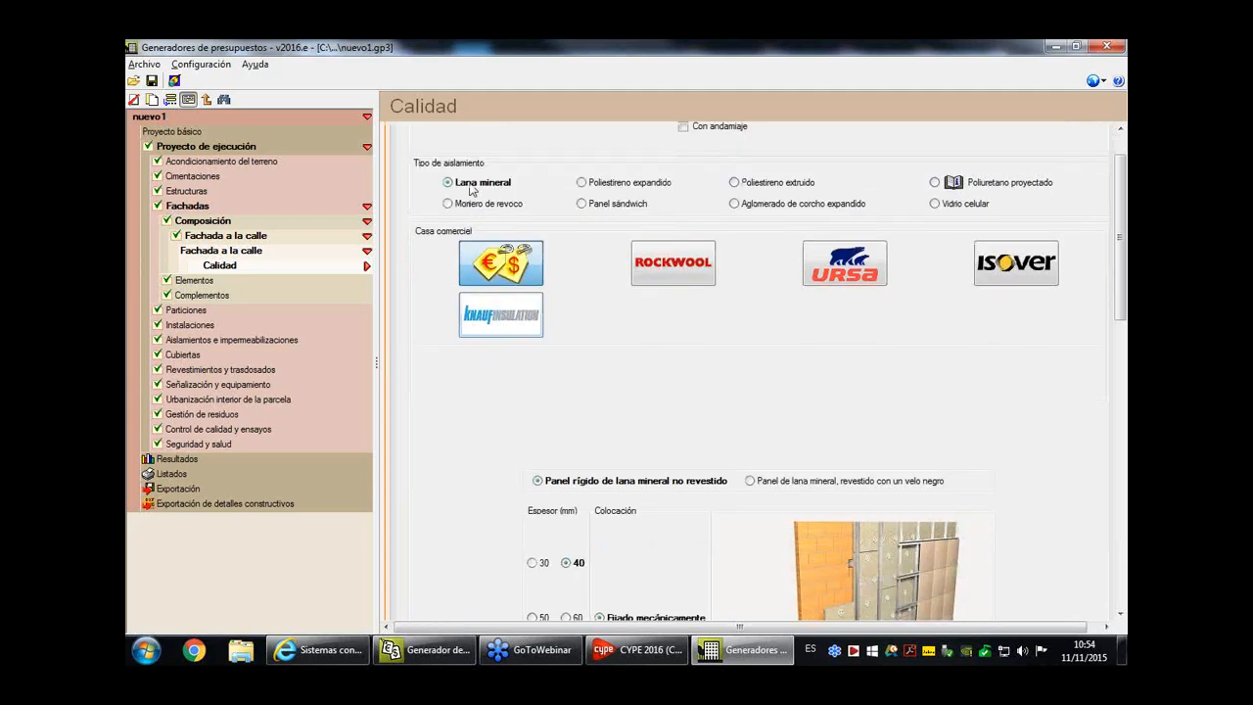
pyautogui.scroll(-2, 828, 455)
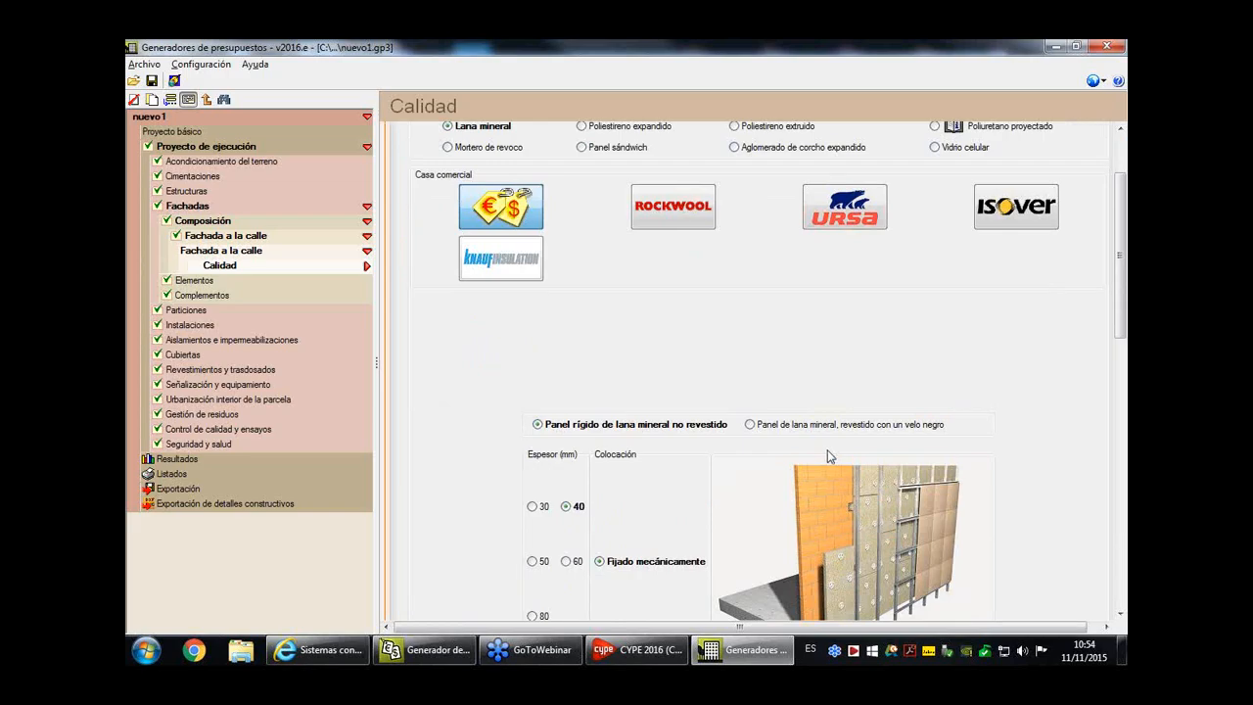
pyautogui.scroll(-10, 828, 455)
pyautogui.scroll(-2, 814, 466)
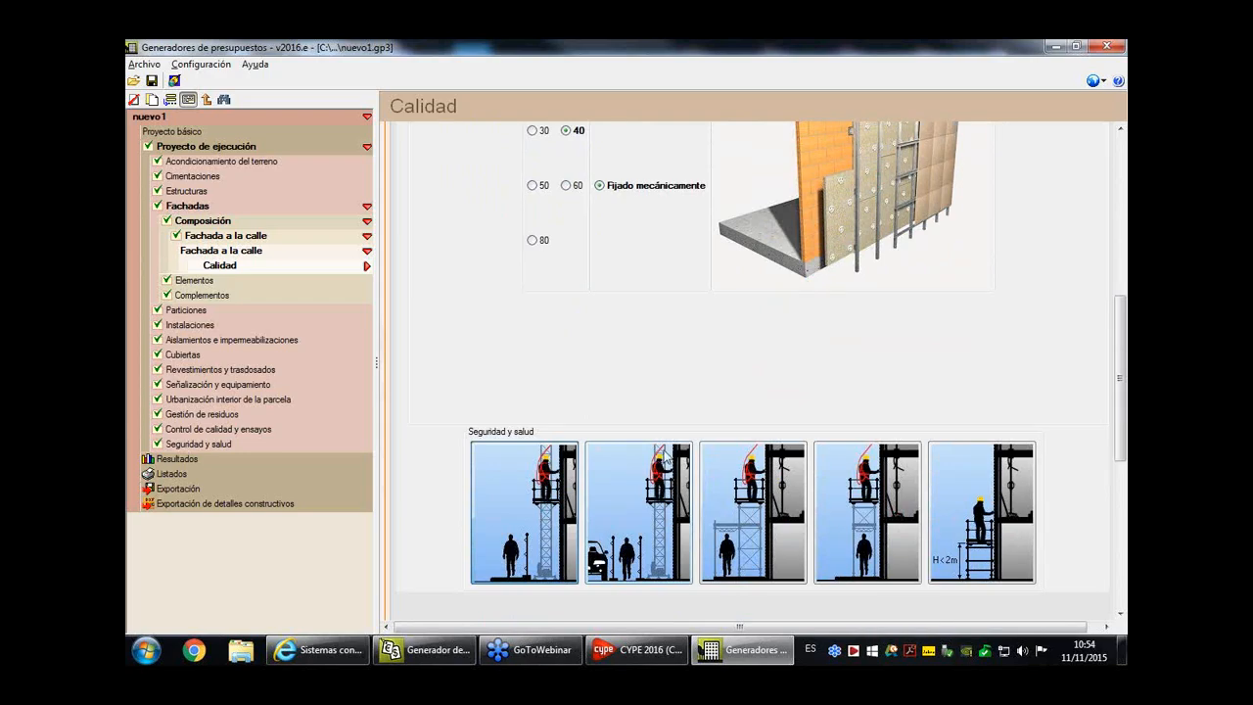
# - Exclude Cierres metálicos from the facade's Elementos
pyautogui.click(207, 280)
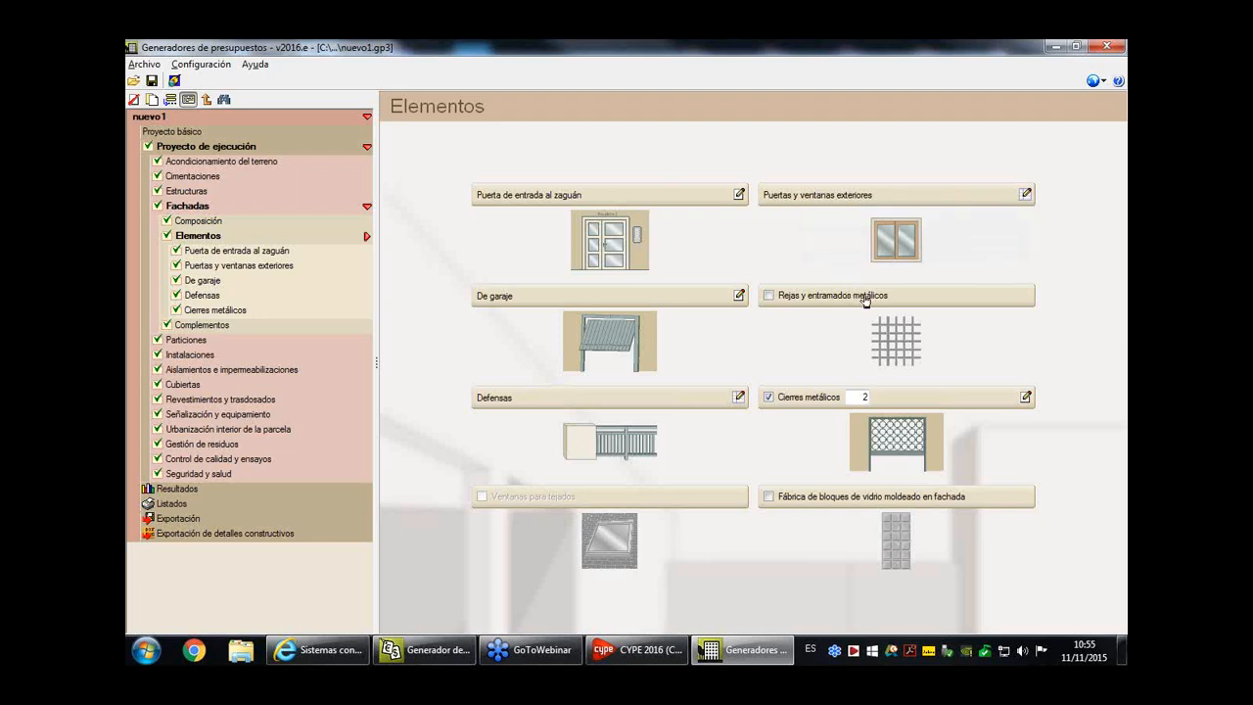
pyautogui.click(769, 398)
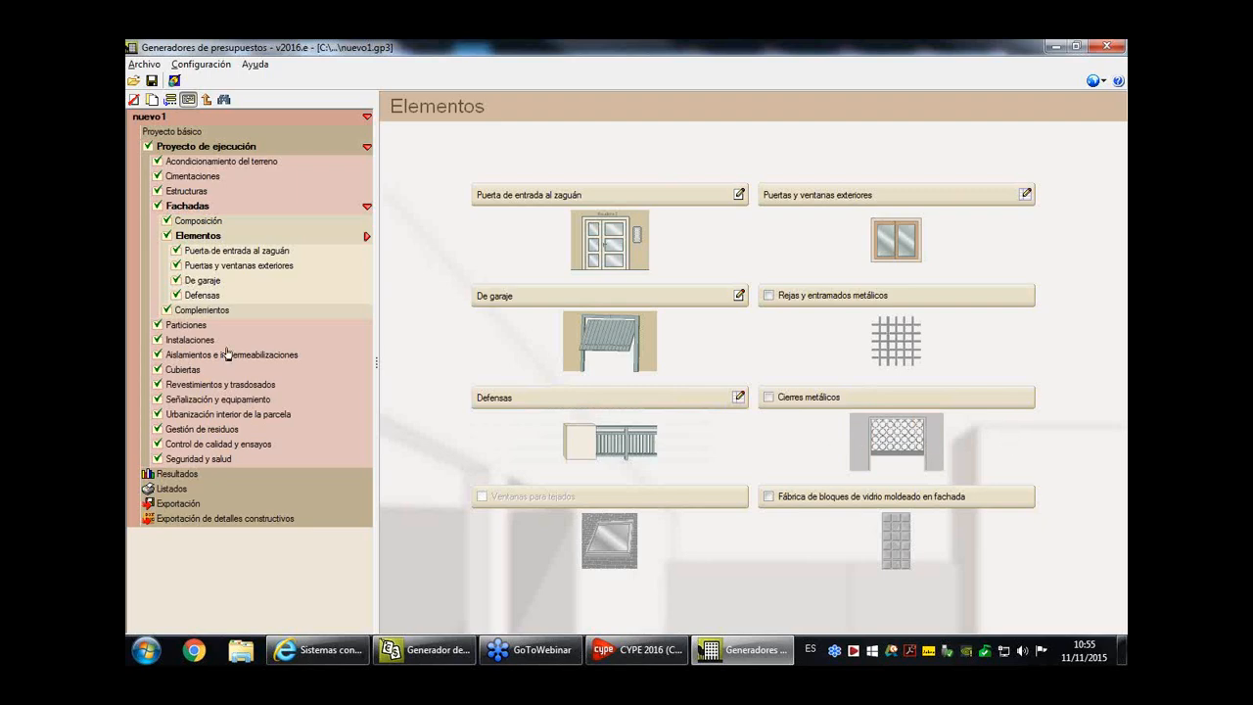
# - Try including 2 Cierres metálicos in the facade elements, view their definition, and exclude them again
pyautogui.click(769, 398)
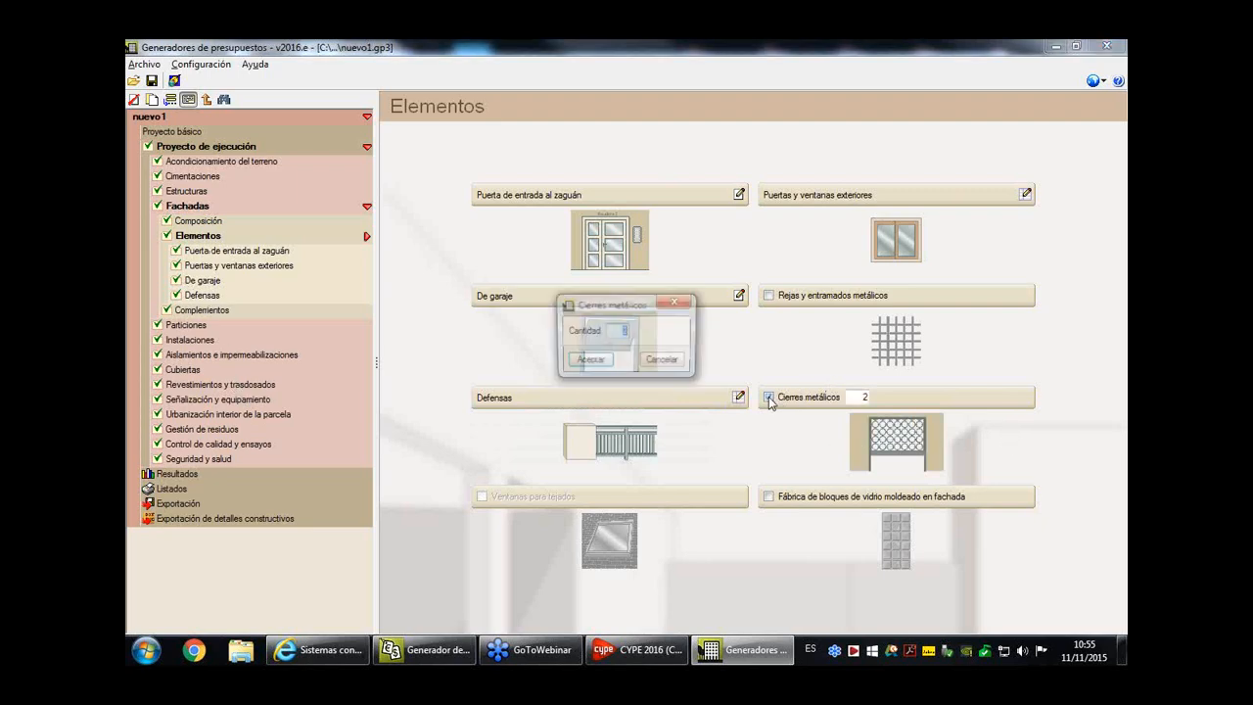
pyautogui.click(587, 362)
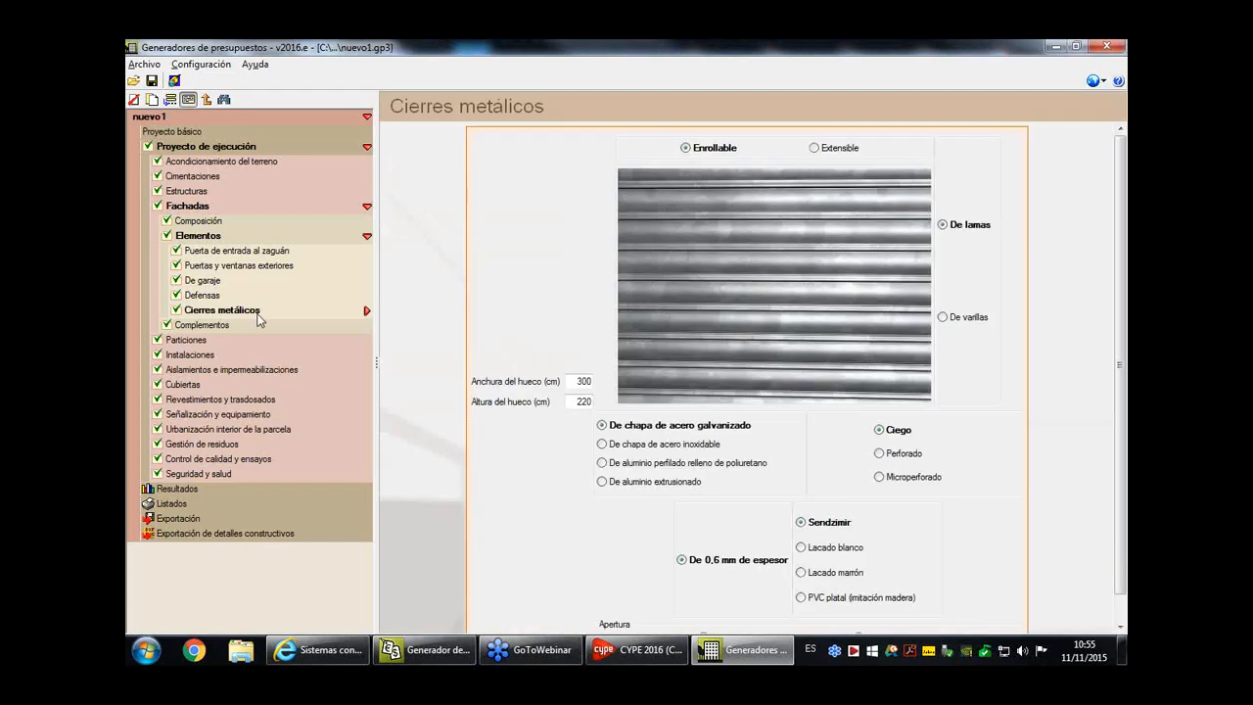
pyautogui.click(219, 237)
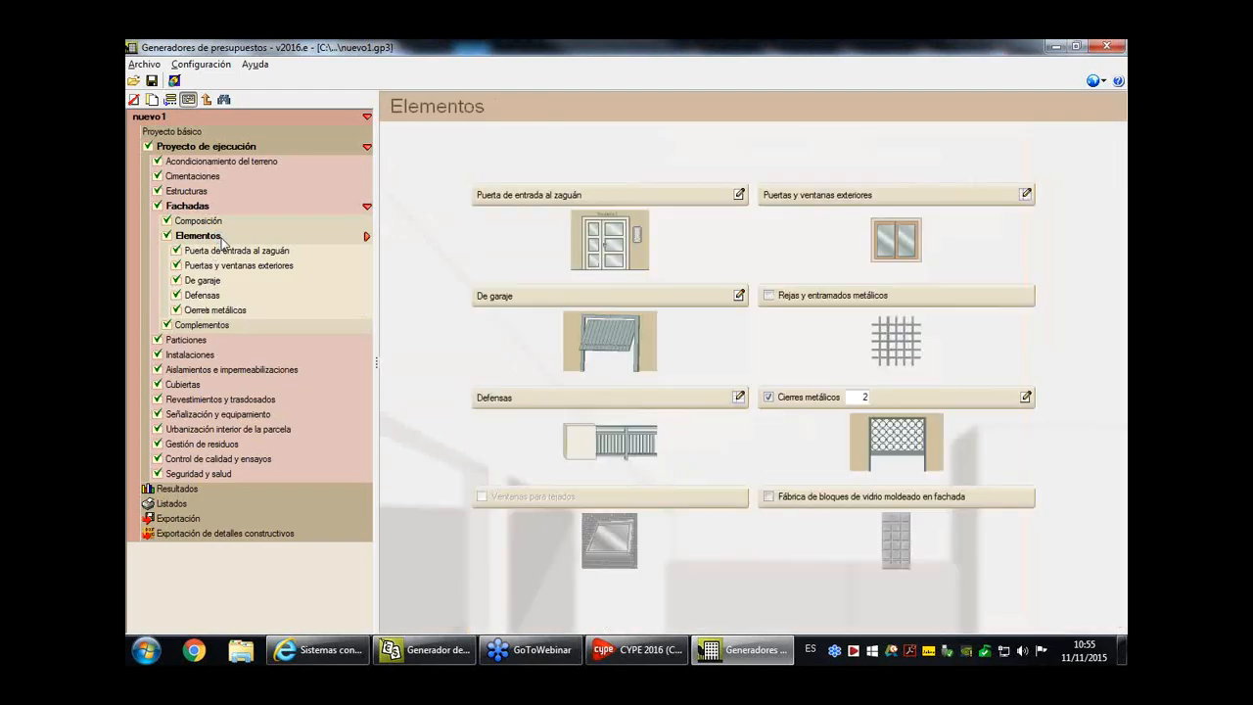
pyautogui.click(768, 397)
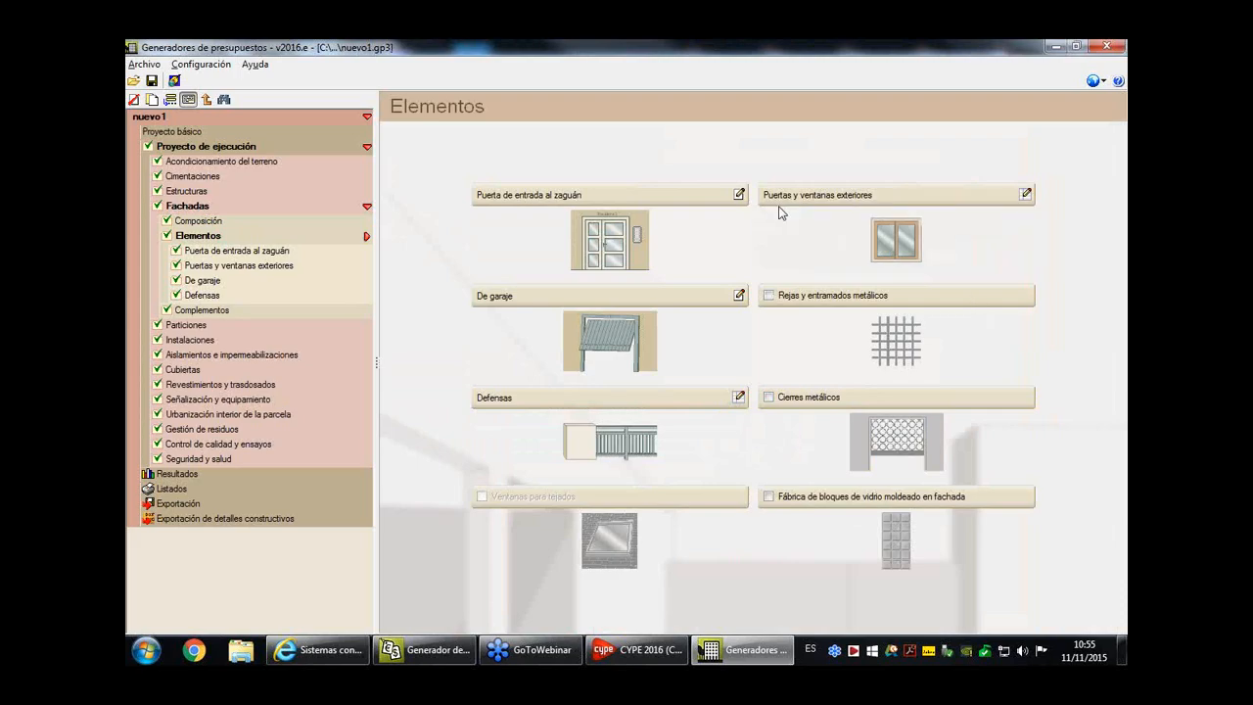
# - Set the quantity of Baño principal windows to 20 in Puertas y ventanas exteriores
pyautogui.click(957, 243)
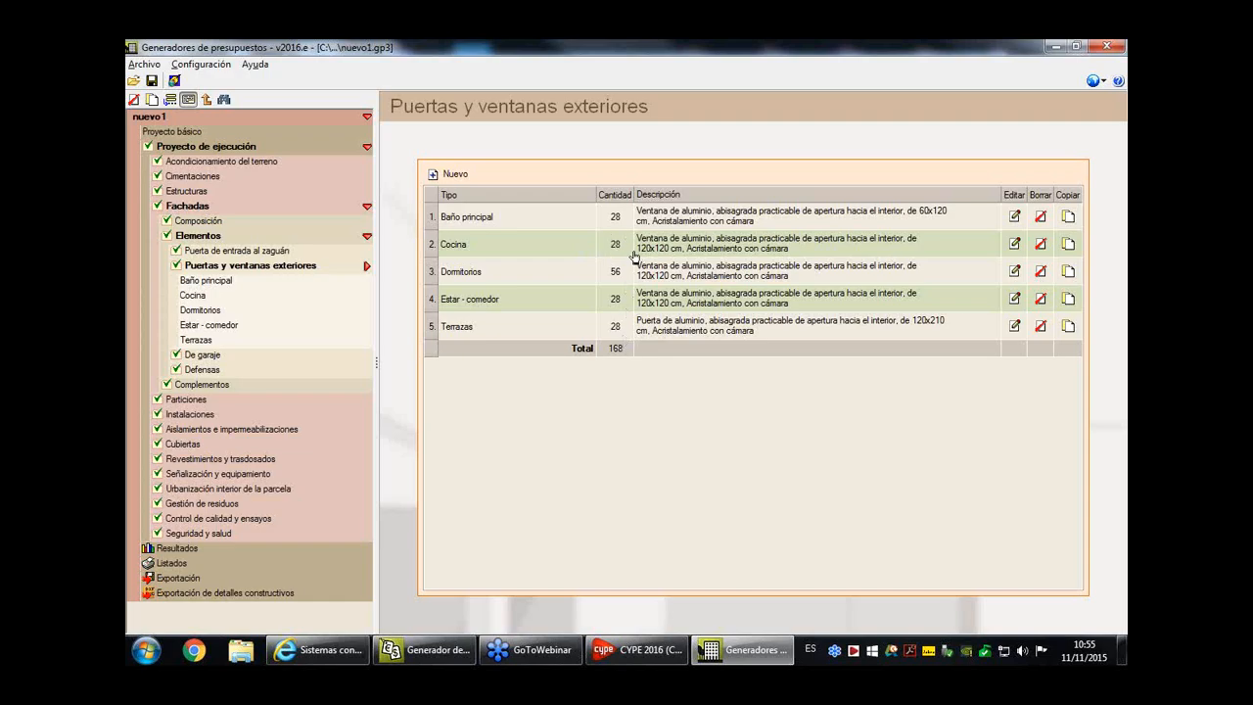
pyautogui.doubleClick(618, 216)
pyautogui.write('20')
# - Create a new exterior joinery entry in Madera, with acabado de aluminio and Román Clavero as the manufacturer
pyautogui.click(443, 177)
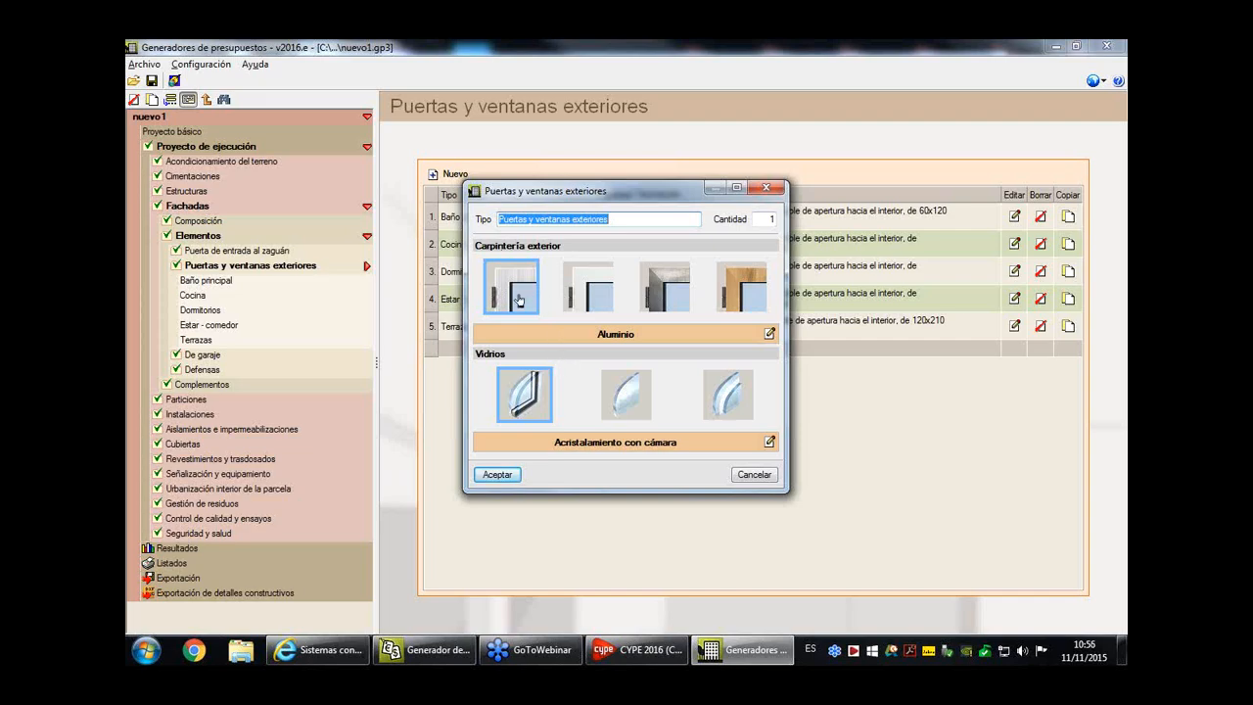
pyautogui.click(735, 300)
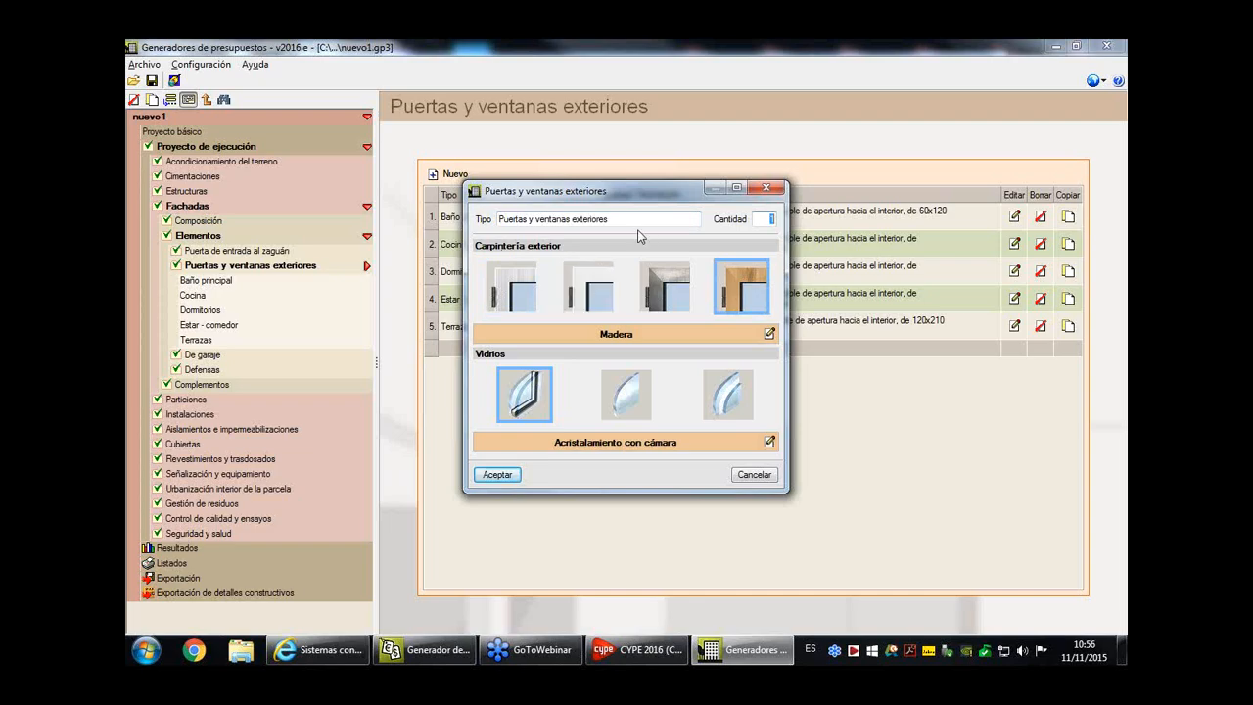
pyautogui.moveTo(650, 188); pyautogui.dragTo(655, 293)
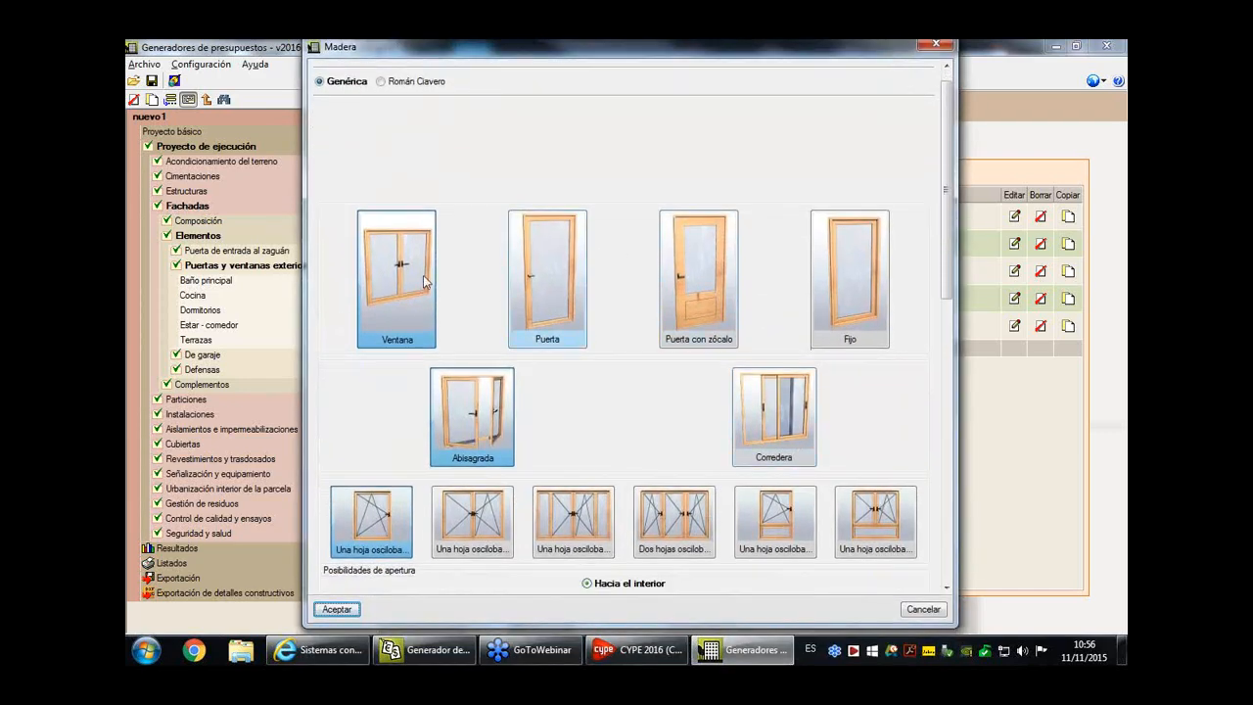
pyautogui.scroll(1, 461, 155)
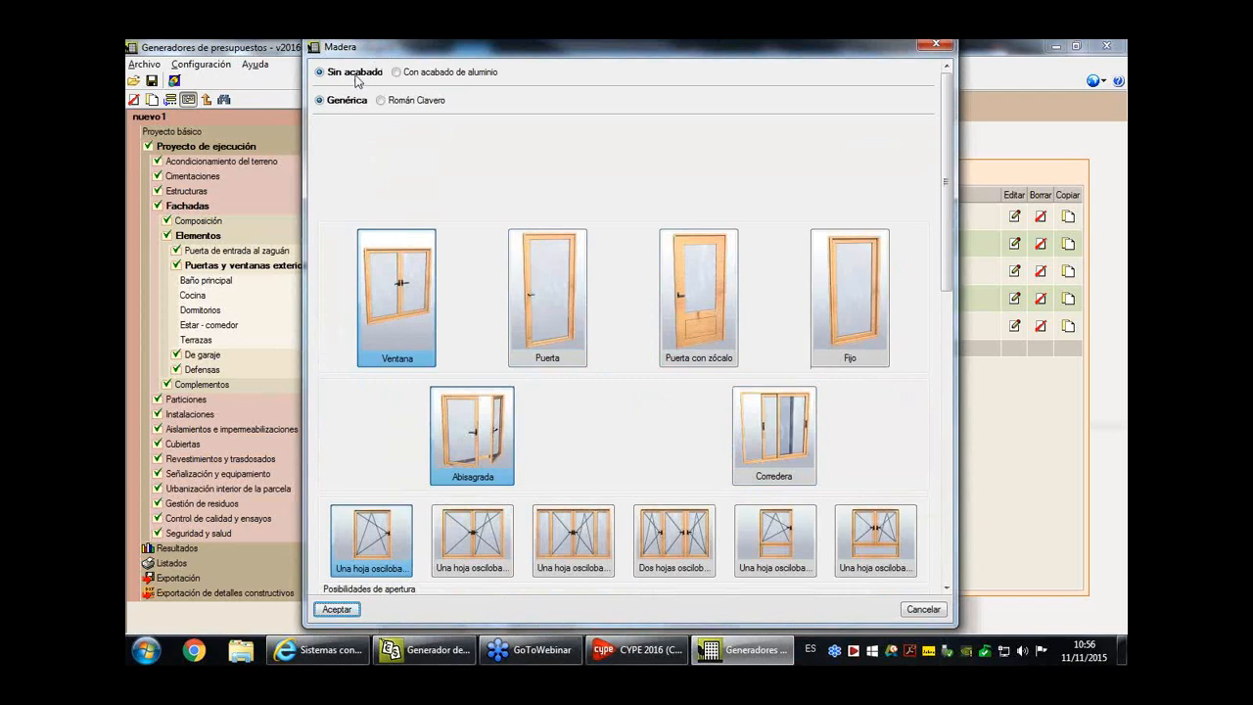
pyautogui.click(397, 72)
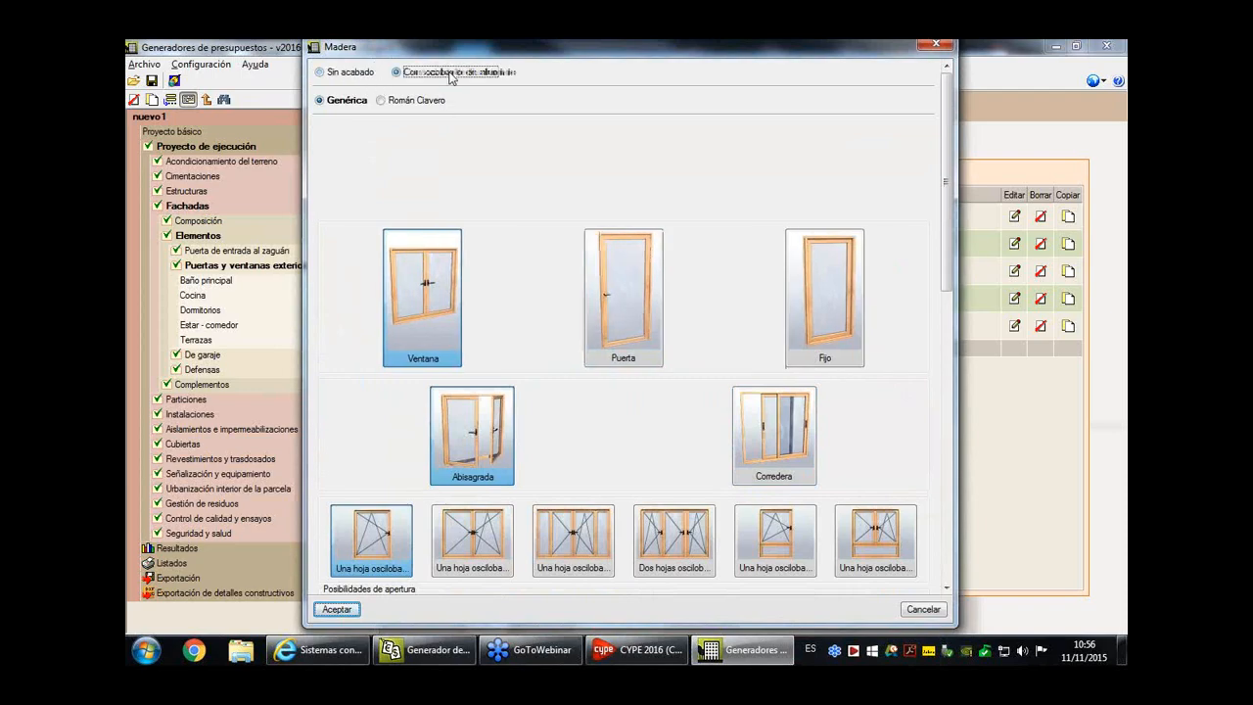
pyautogui.click(393, 103)
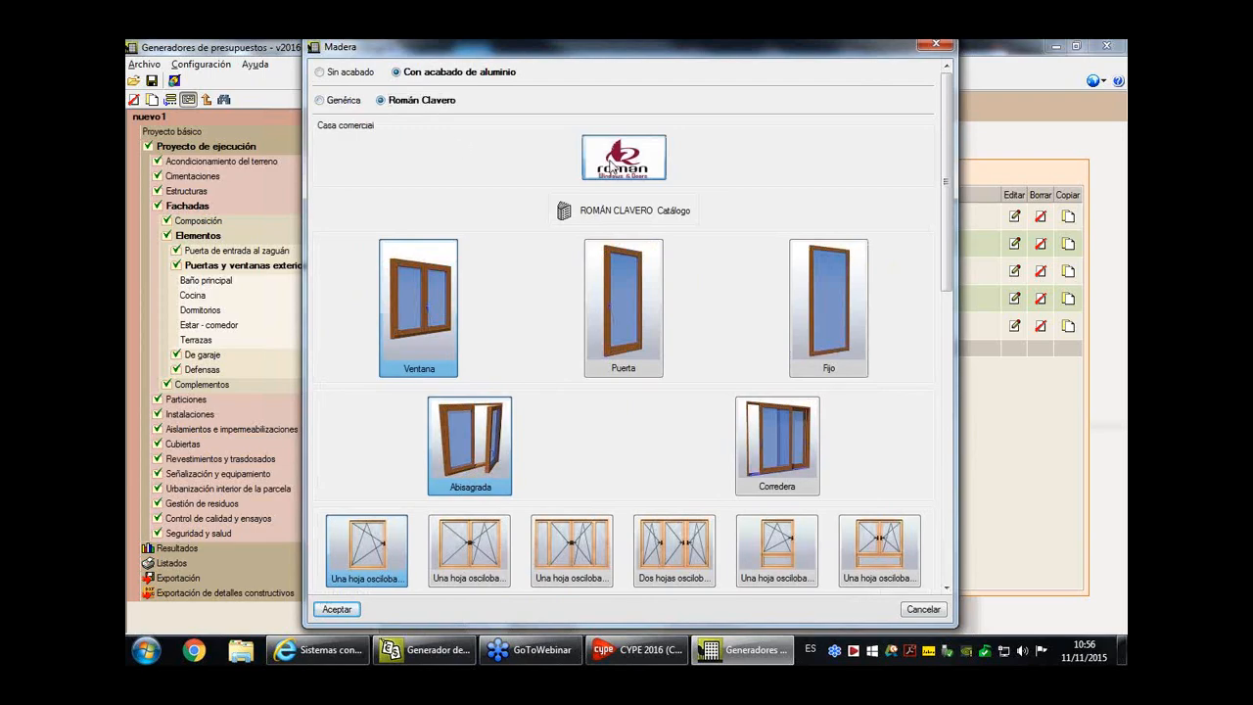
# - Review the Román Clavero window's series, wood, dimensions and technical information, and accept the new joinery entry
pyautogui.scroll(-1, 626, 171)
pyautogui.scroll(-5, 685, 299)
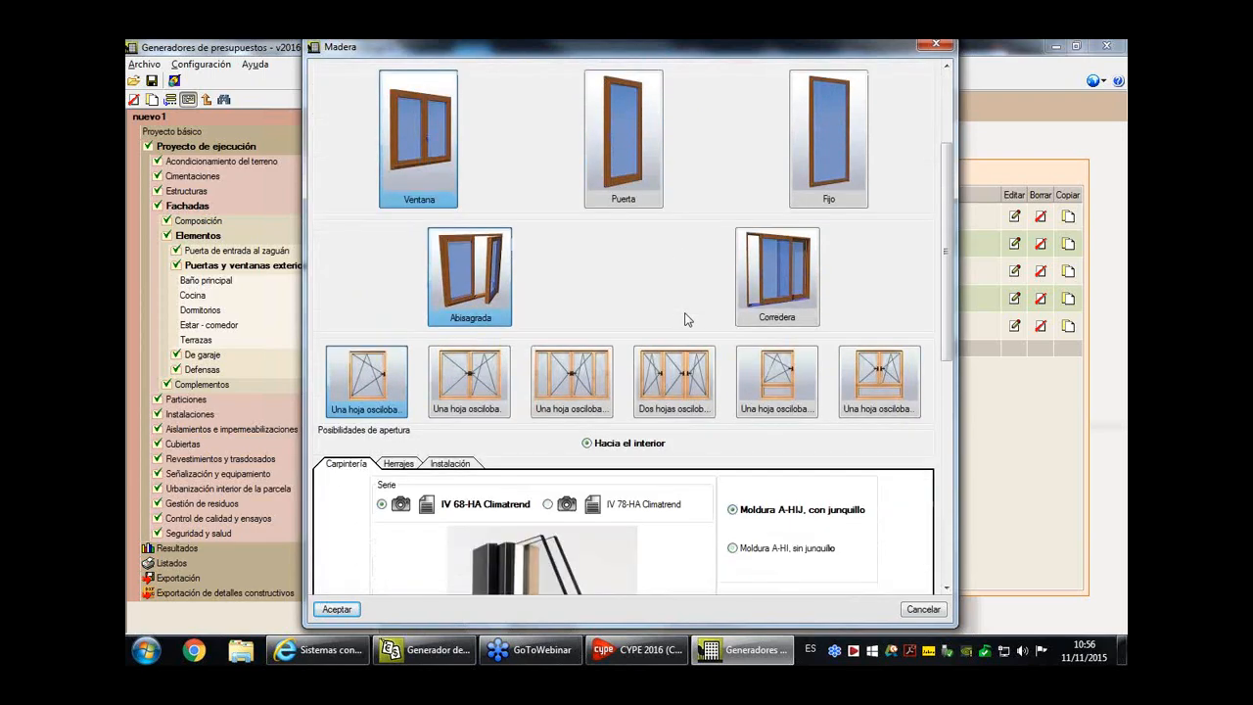
pyautogui.scroll(-3, 686, 319)
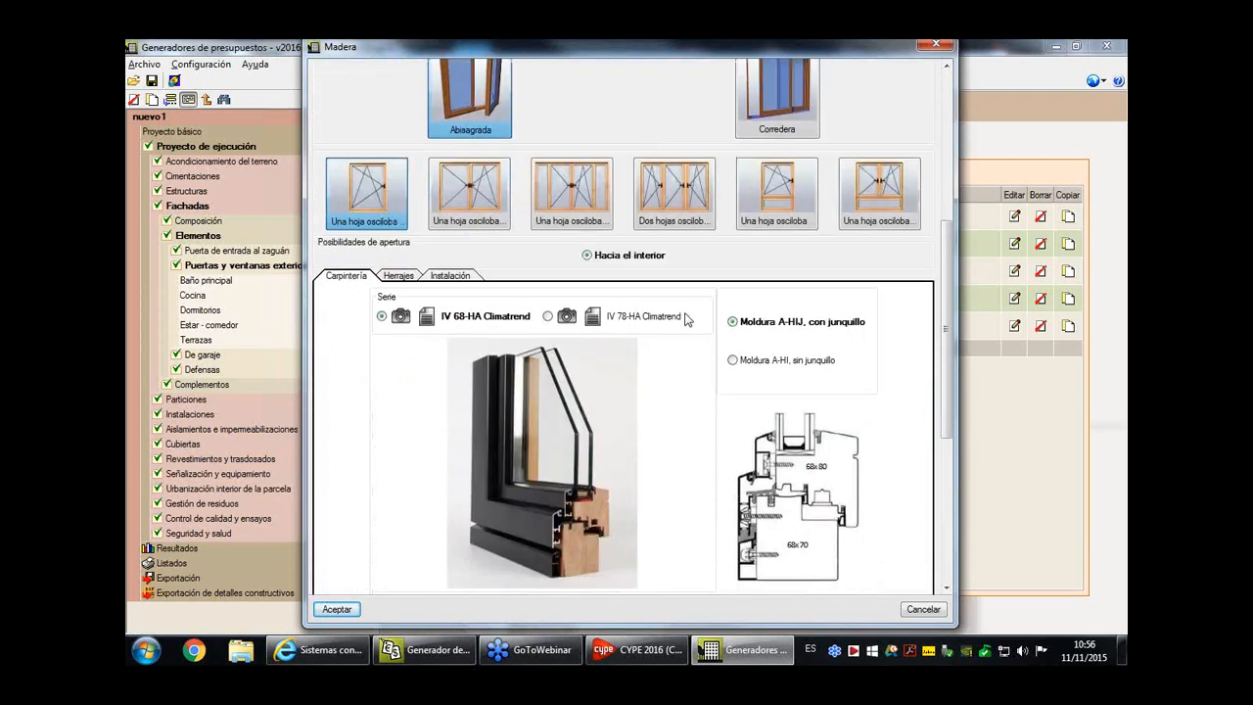
pyautogui.scroll(-3, 685, 320)
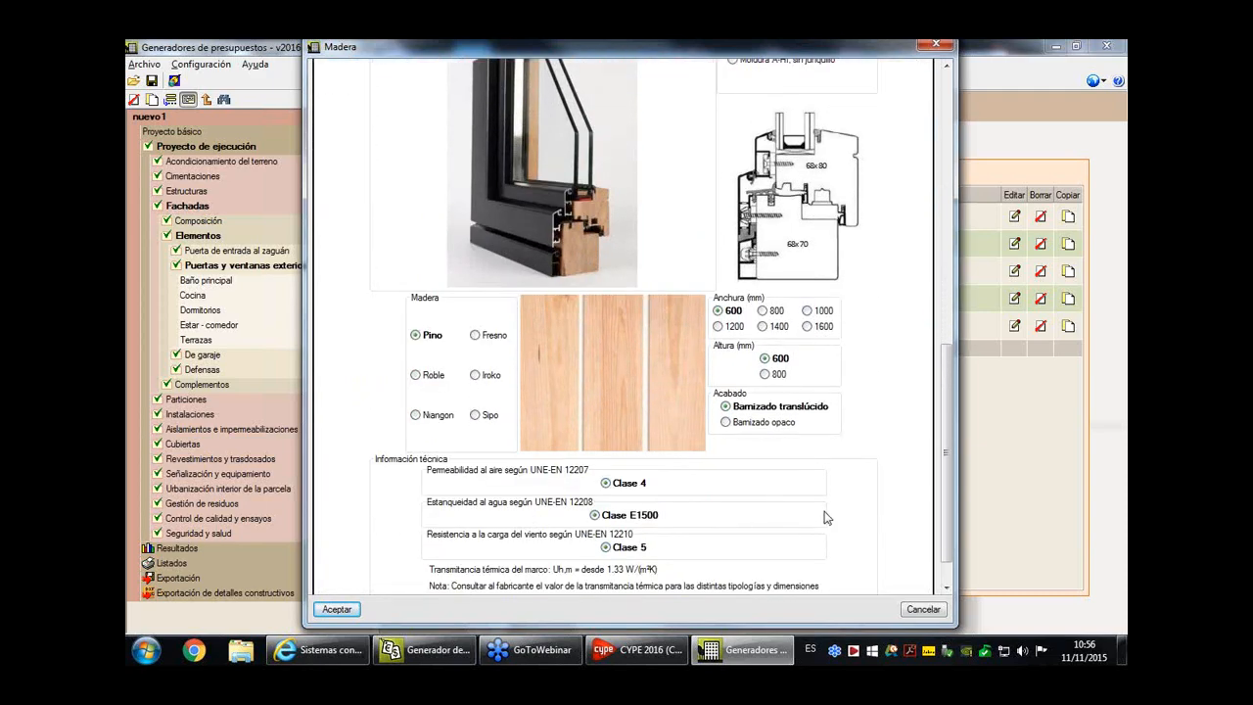
pyautogui.scroll(-1, 812, 501)
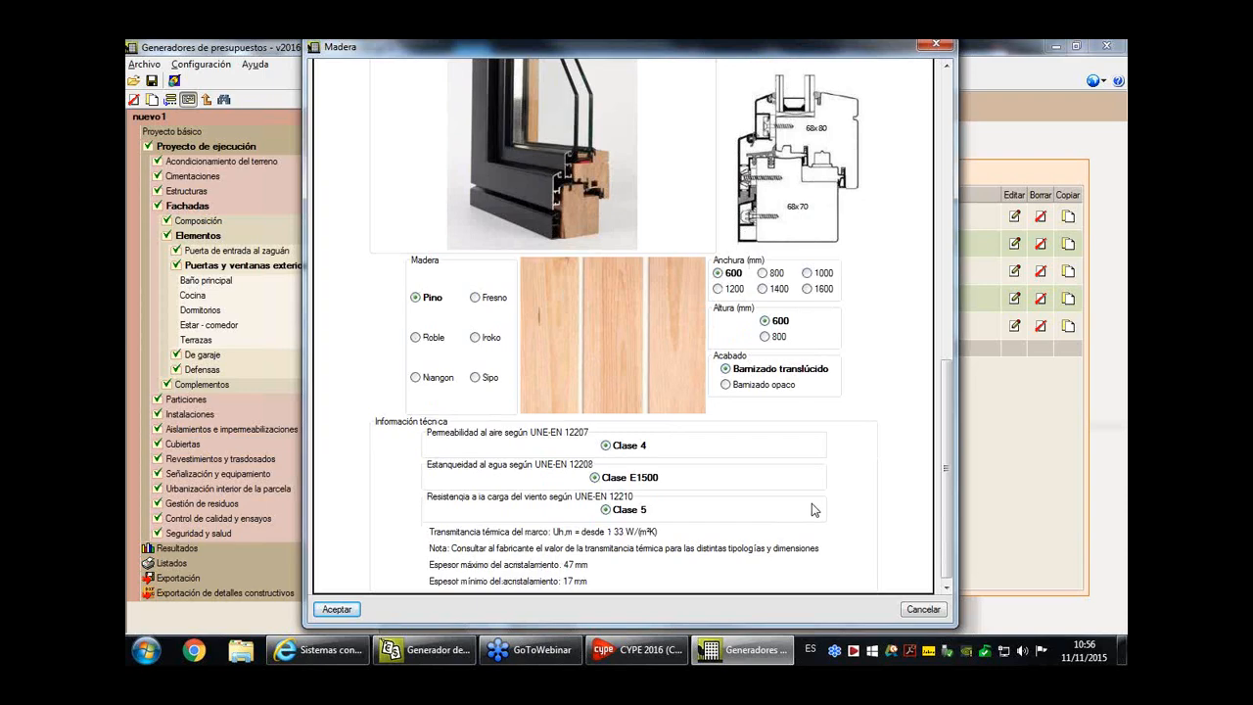
pyautogui.scroll(5, 523, 539)
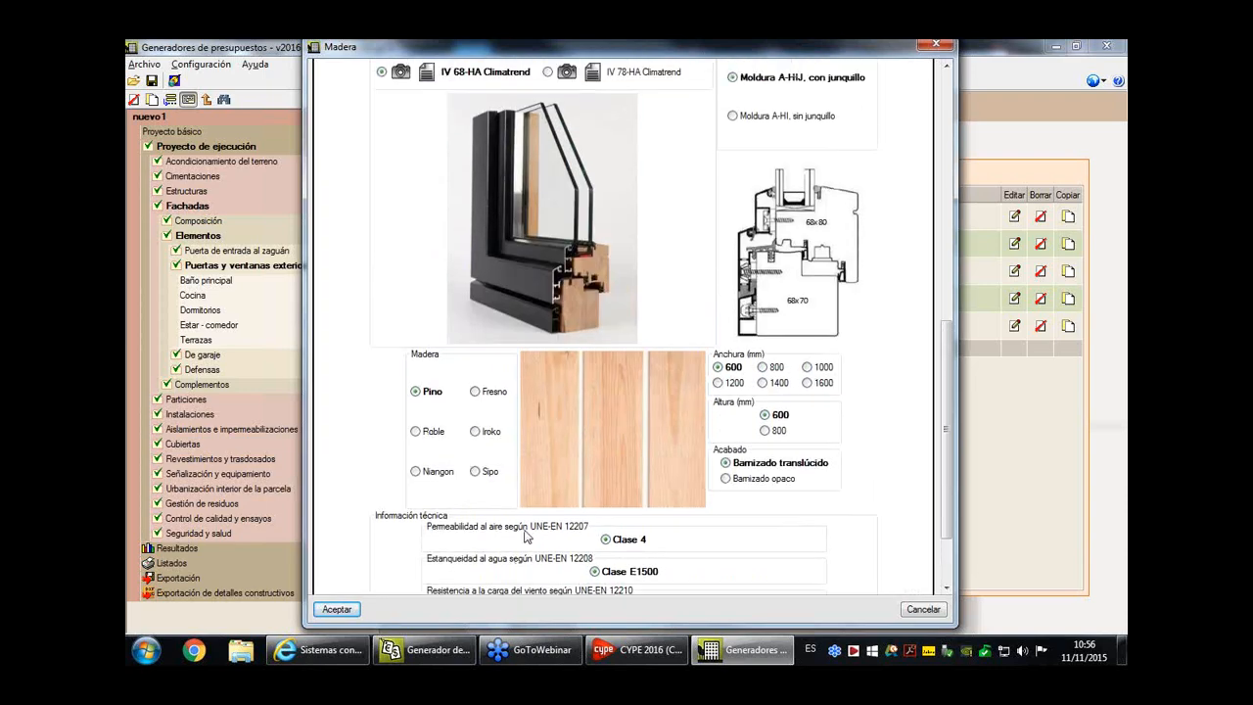
pyautogui.scroll(9, 527, 537)
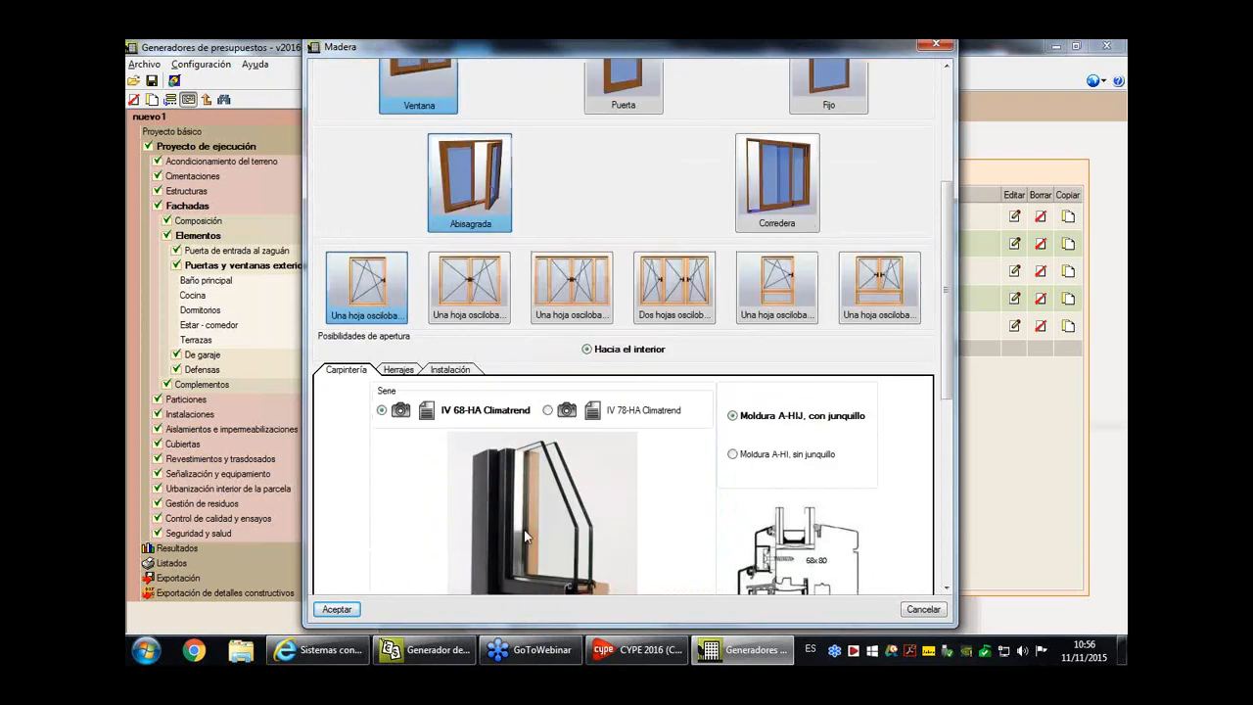
pyautogui.click(335, 609)
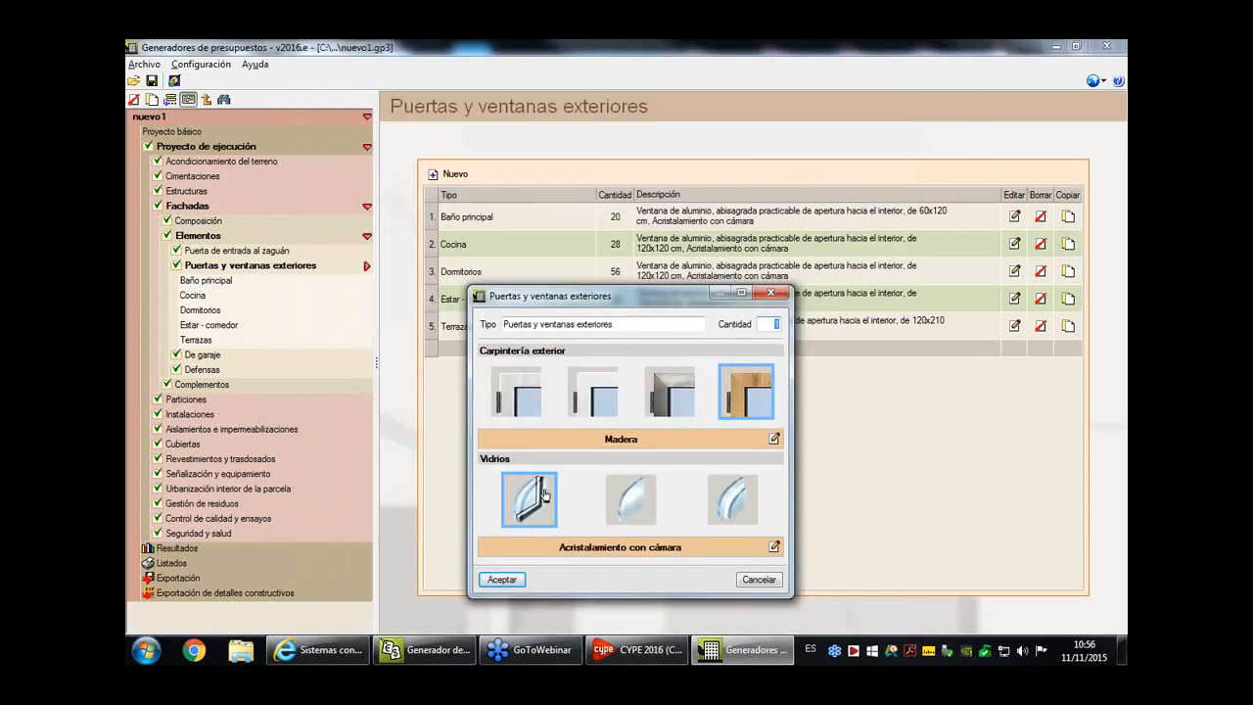
pyautogui.click(526, 582)
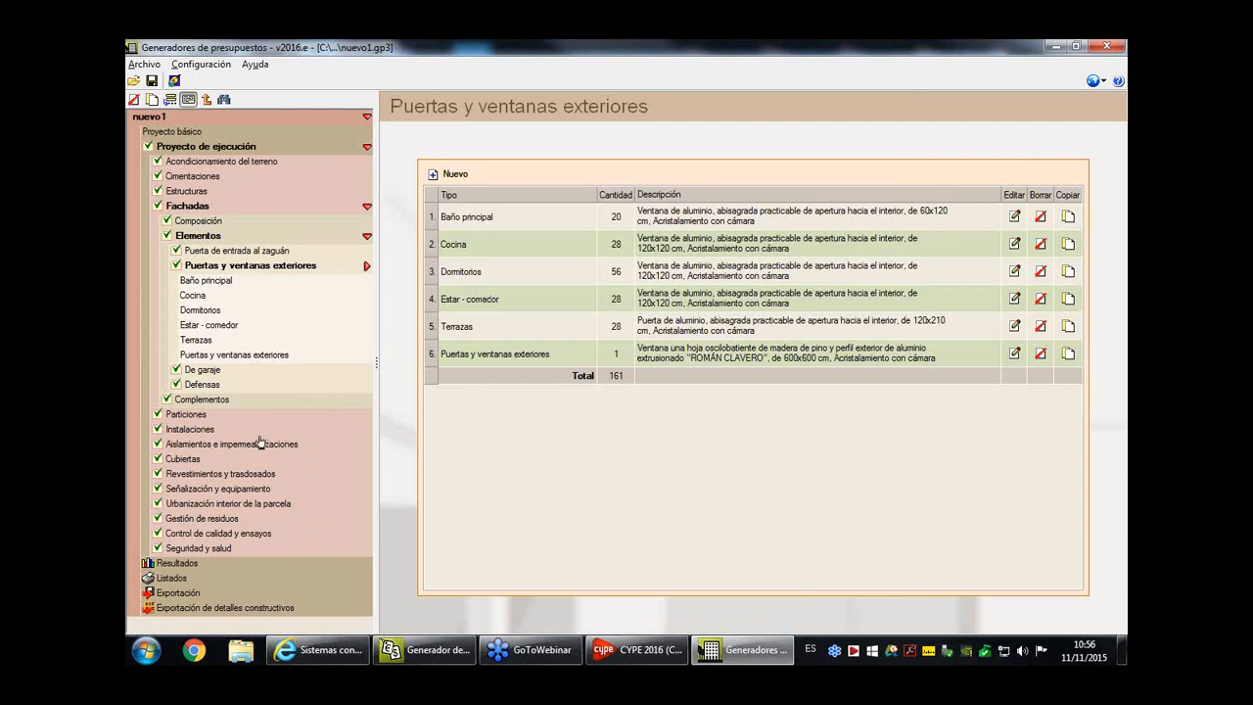
# - Set the quantity of the new Román Clavero window entry to 8
pyautogui.click(617, 357)
pyautogui.write('8')
pyautogui.press('Tab')
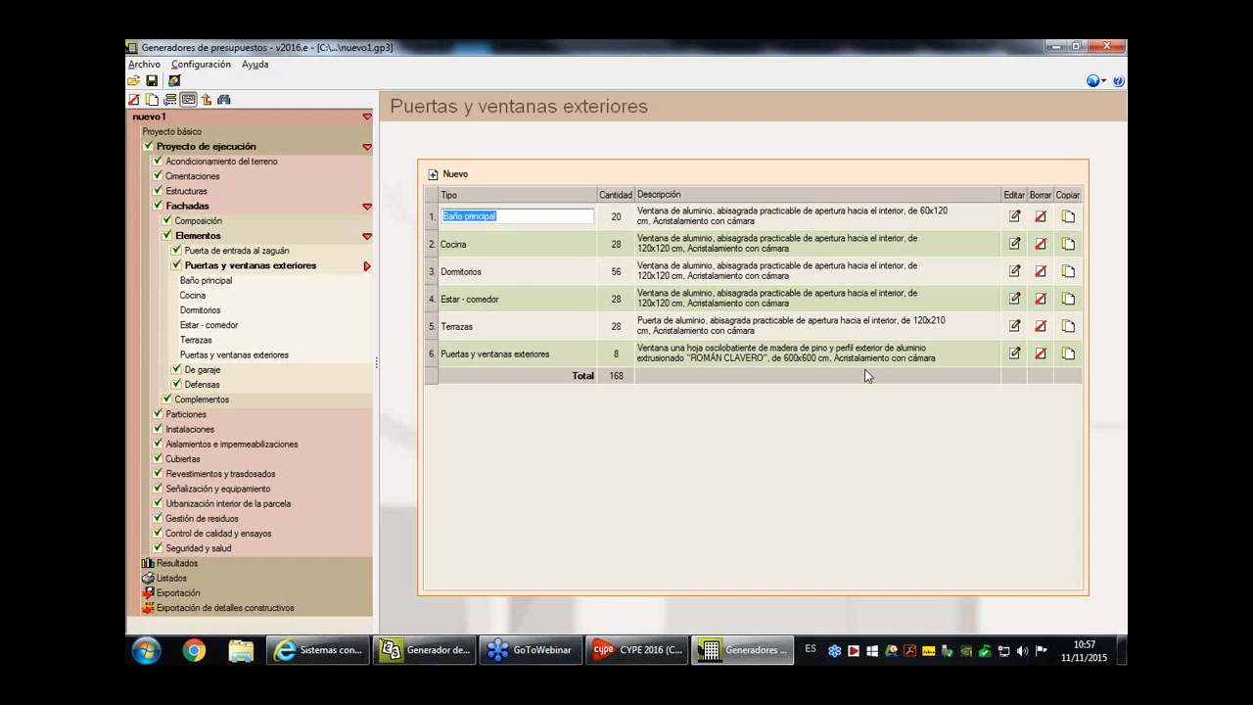
# - Generate the PEM summary by chapters in the project's Resultados
pyautogui.click(178, 565)
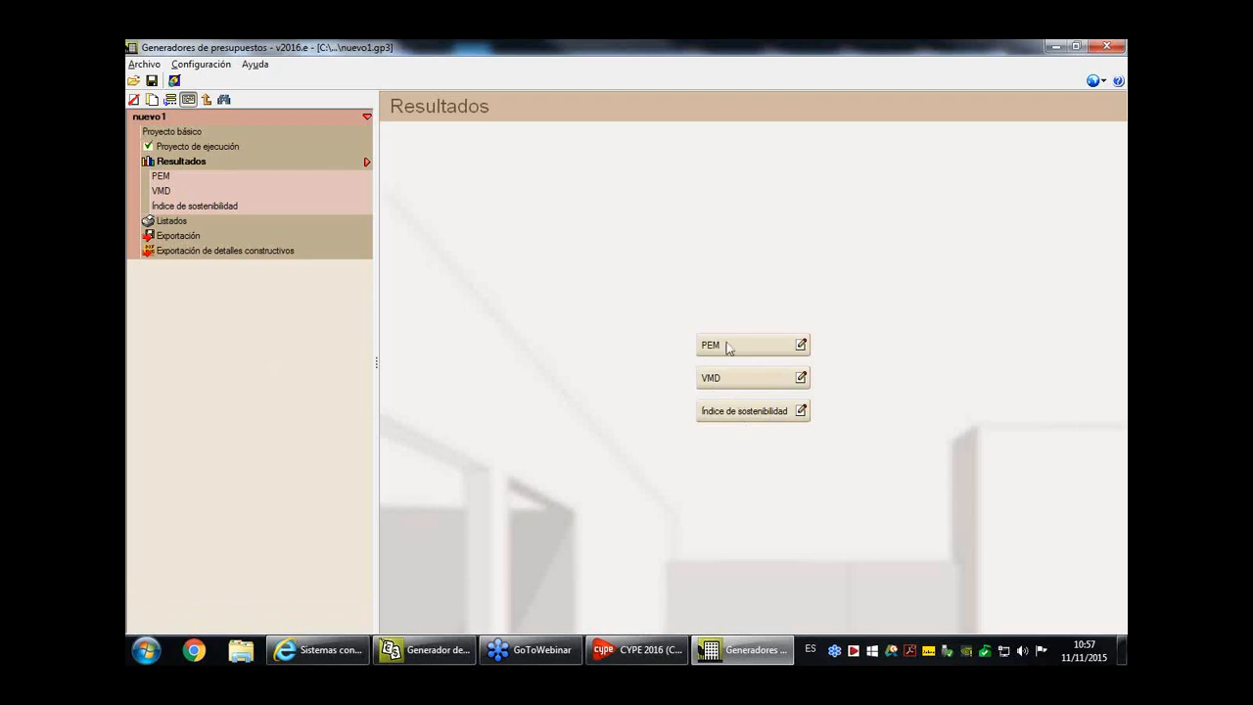
pyautogui.click(800, 345)
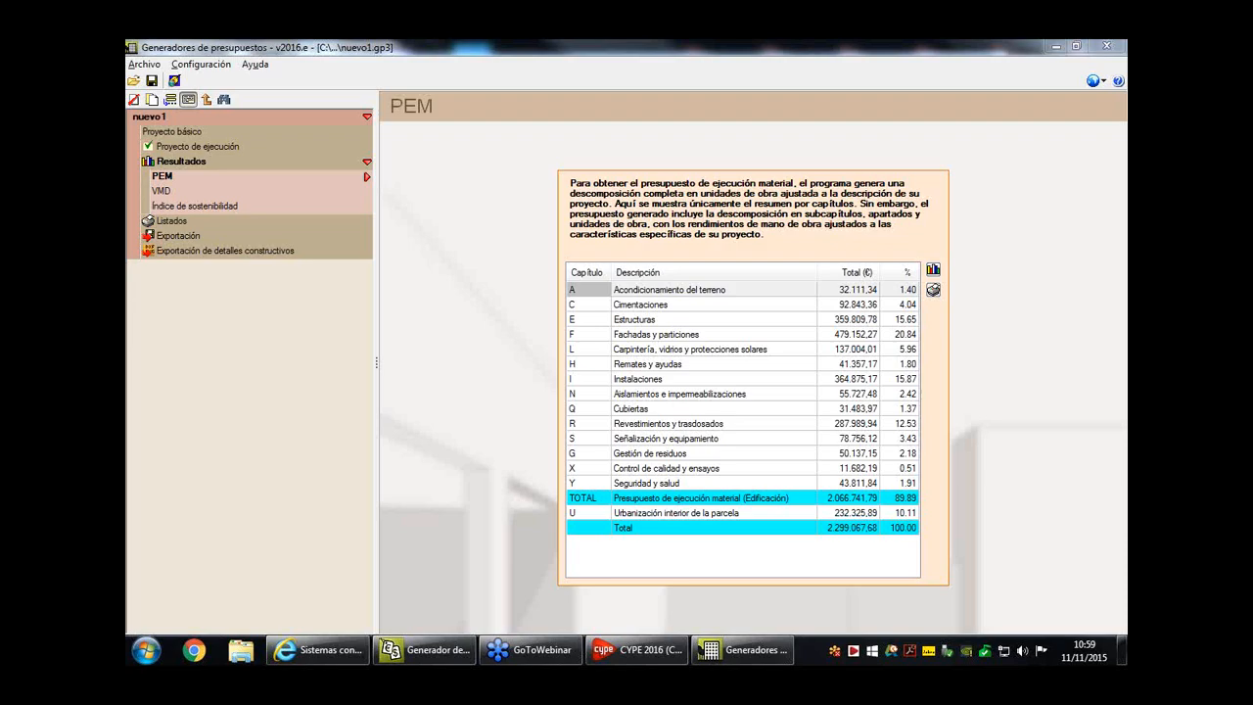
# - Exclude all seven Detalles constructivos from the documents to generate in Listados, from Suministro y evacuación de aguas to Protecciones colectivas
pyautogui.click(172, 221)
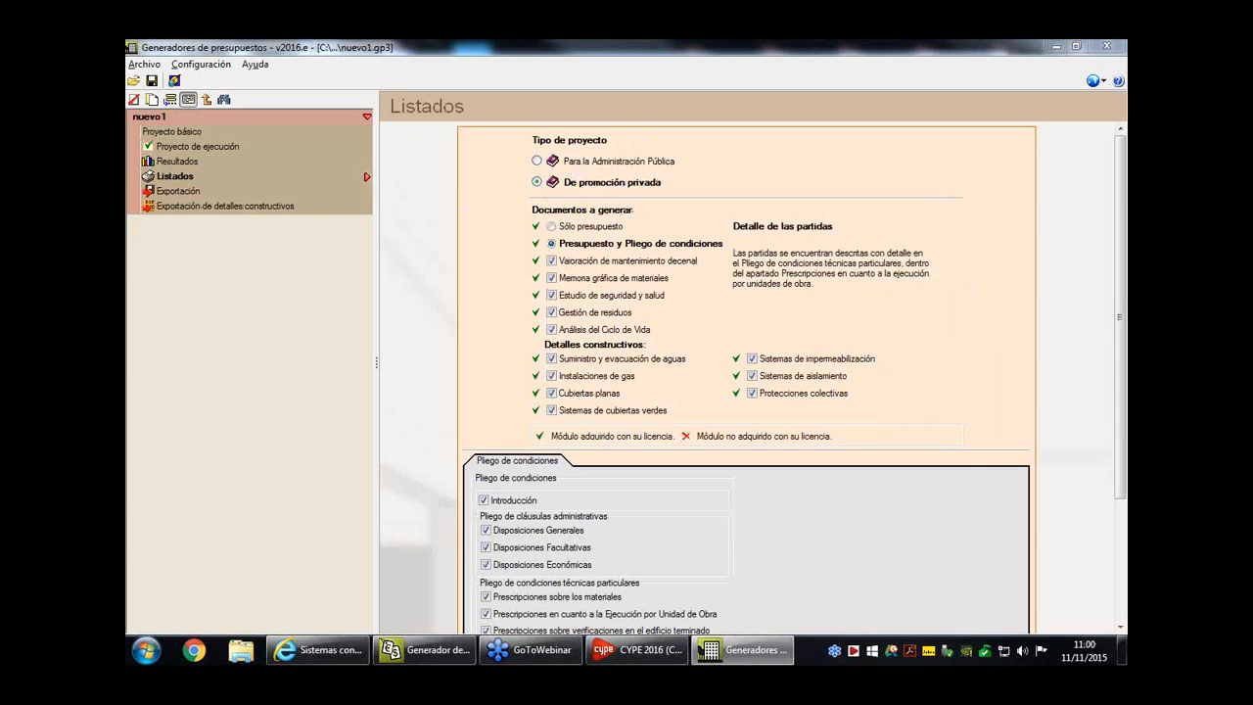
pyautogui.moveTo(1123, 164); pyautogui.dragTo(1123, 230)
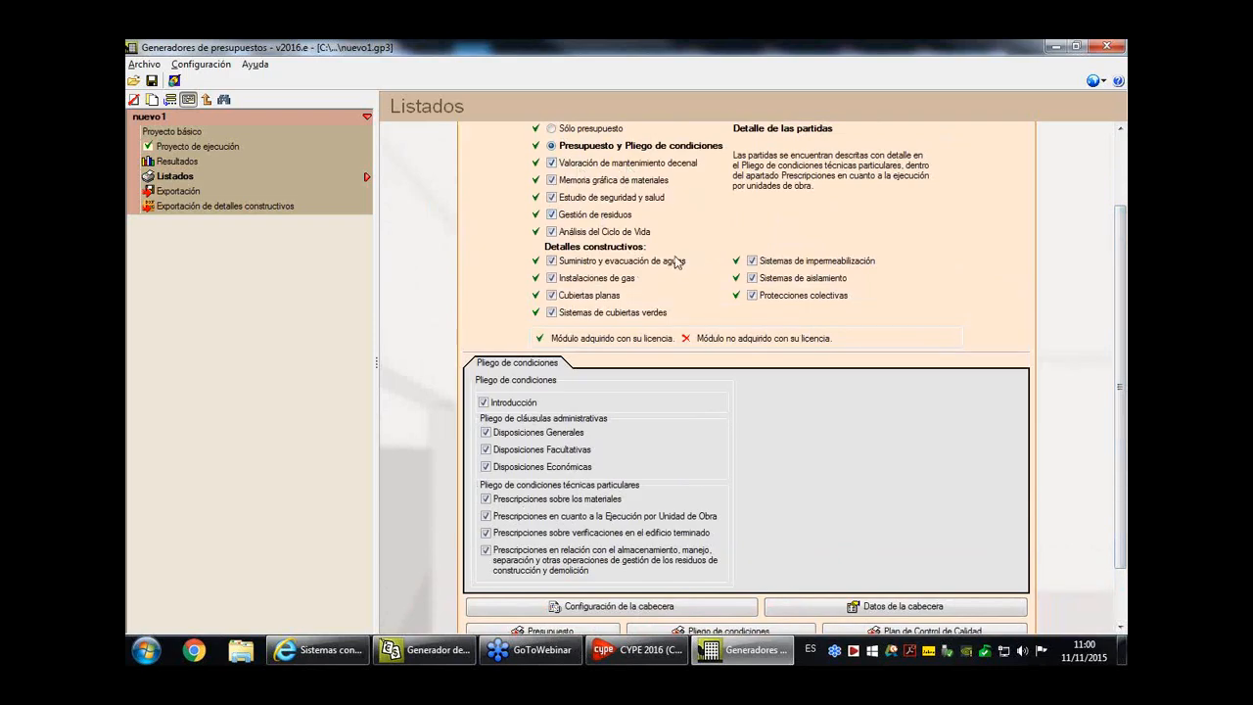
pyautogui.click(552, 261)
pyautogui.click(552, 278)
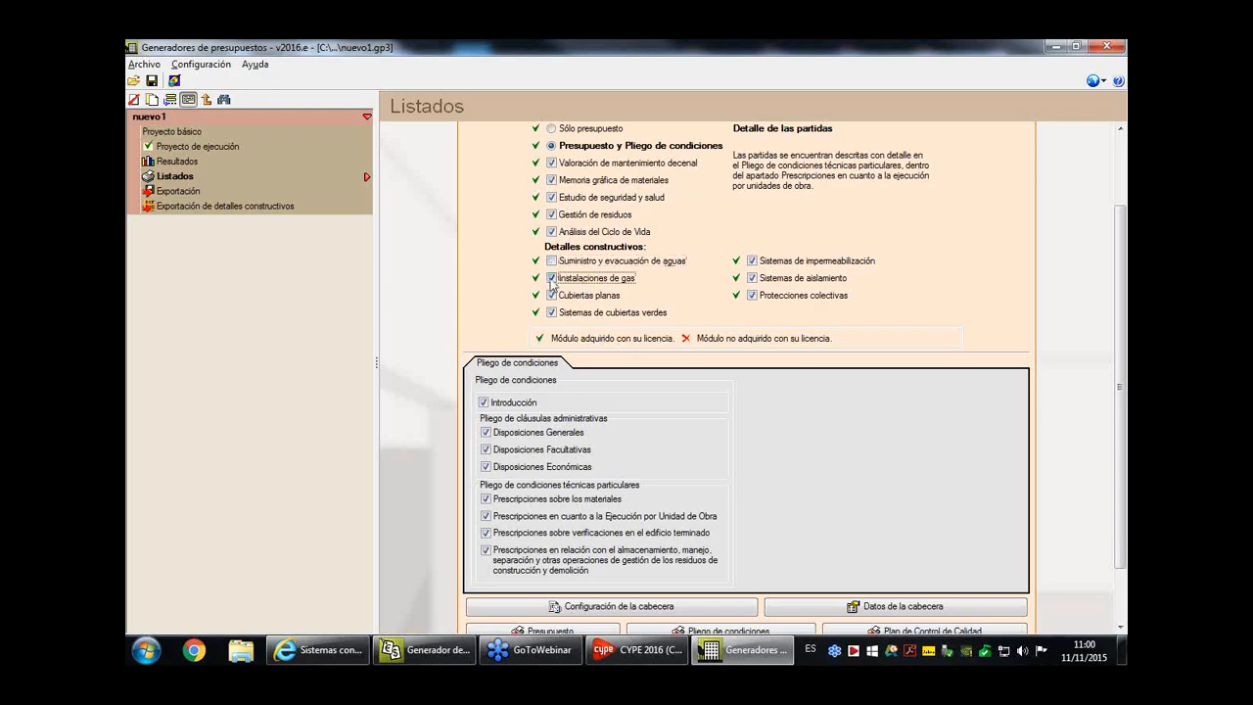
pyautogui.click(552, 295)
pyautogui.click(552, 313)
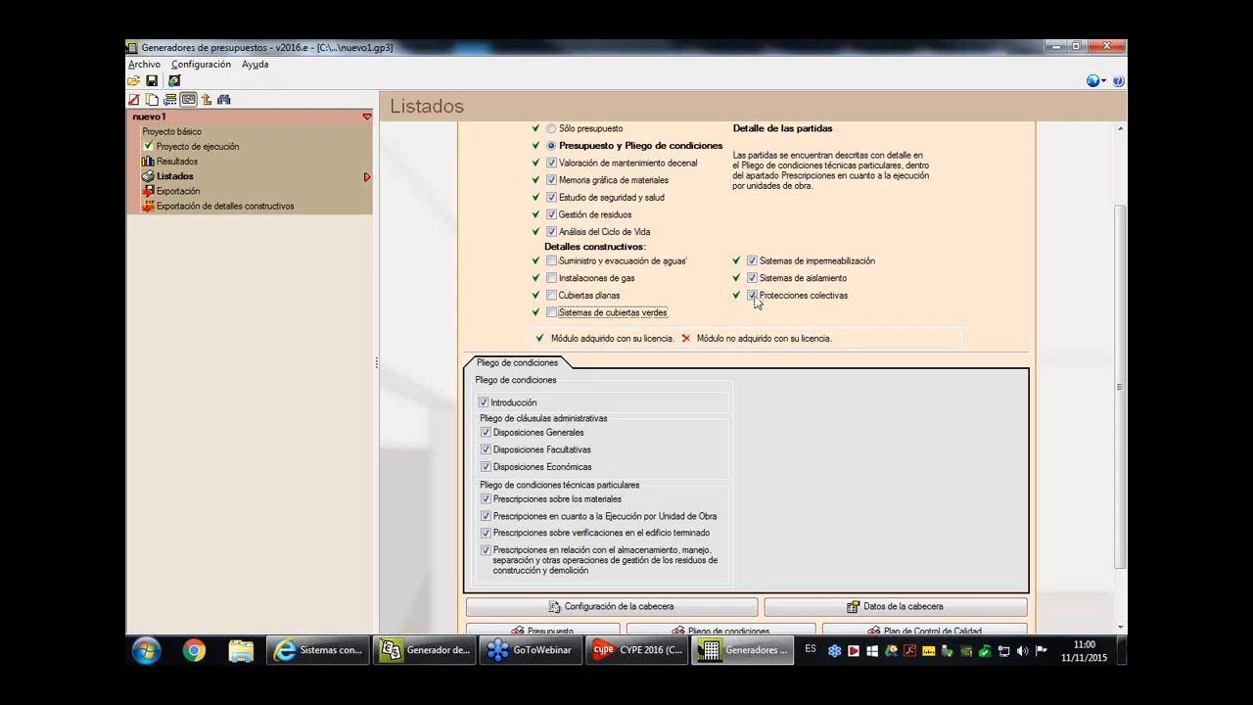
pyautogui.click(752, 295)
pyautogui.click(752, 278)
pyautogui.click(752, 260)
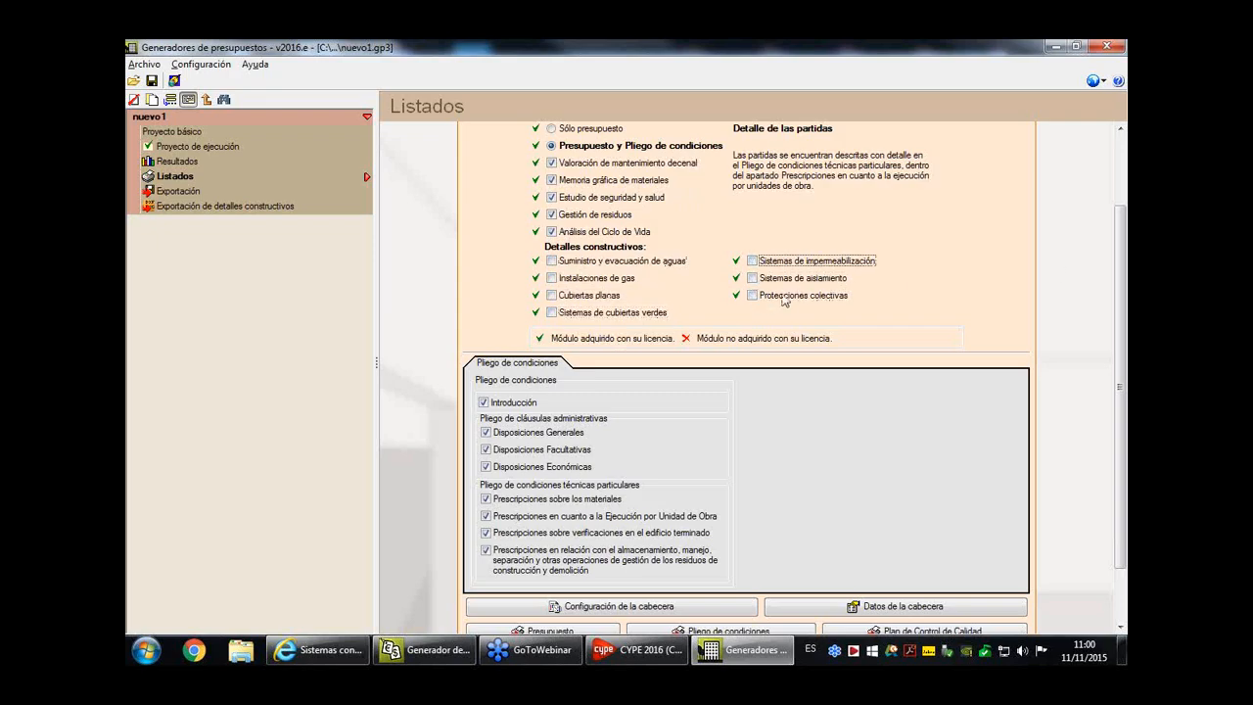
# - Exclude Memoria gráfica de materiales and Estudio de seguridad y salud from the documents to generate
pyautogui.scroll(1, 783, 298)
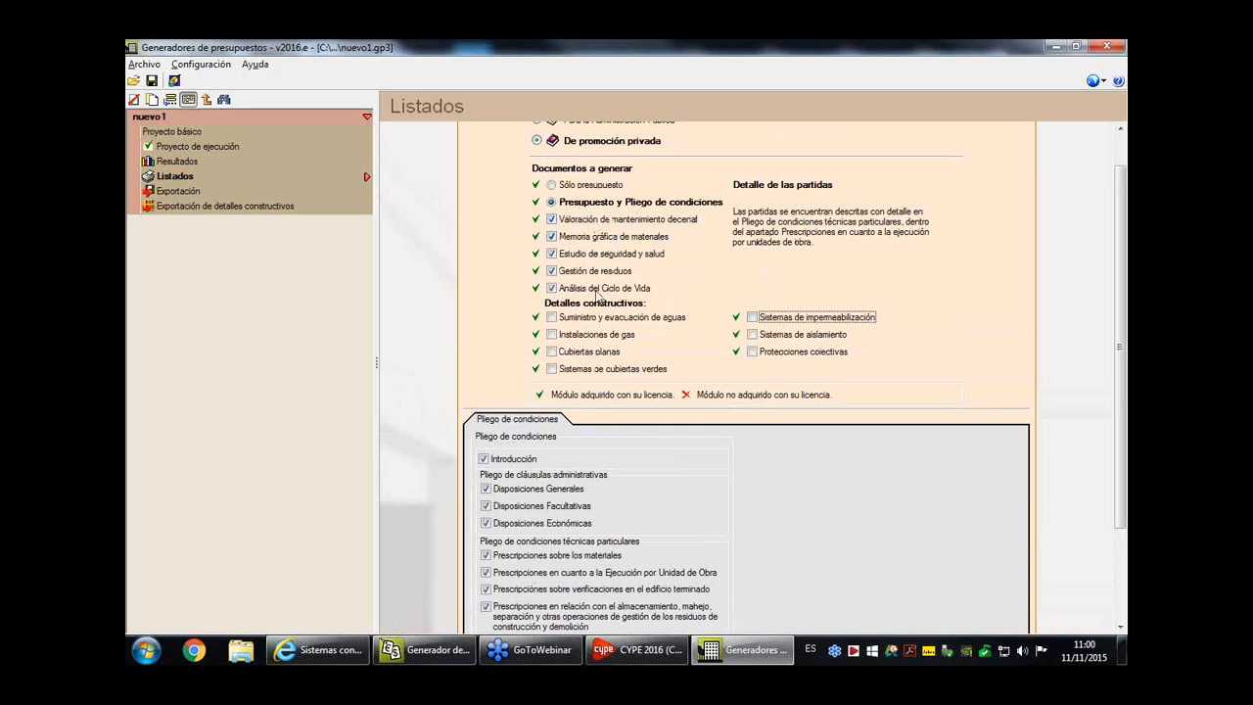
pyautogui.click(552, 238)
pyautogui.click(552, 238)
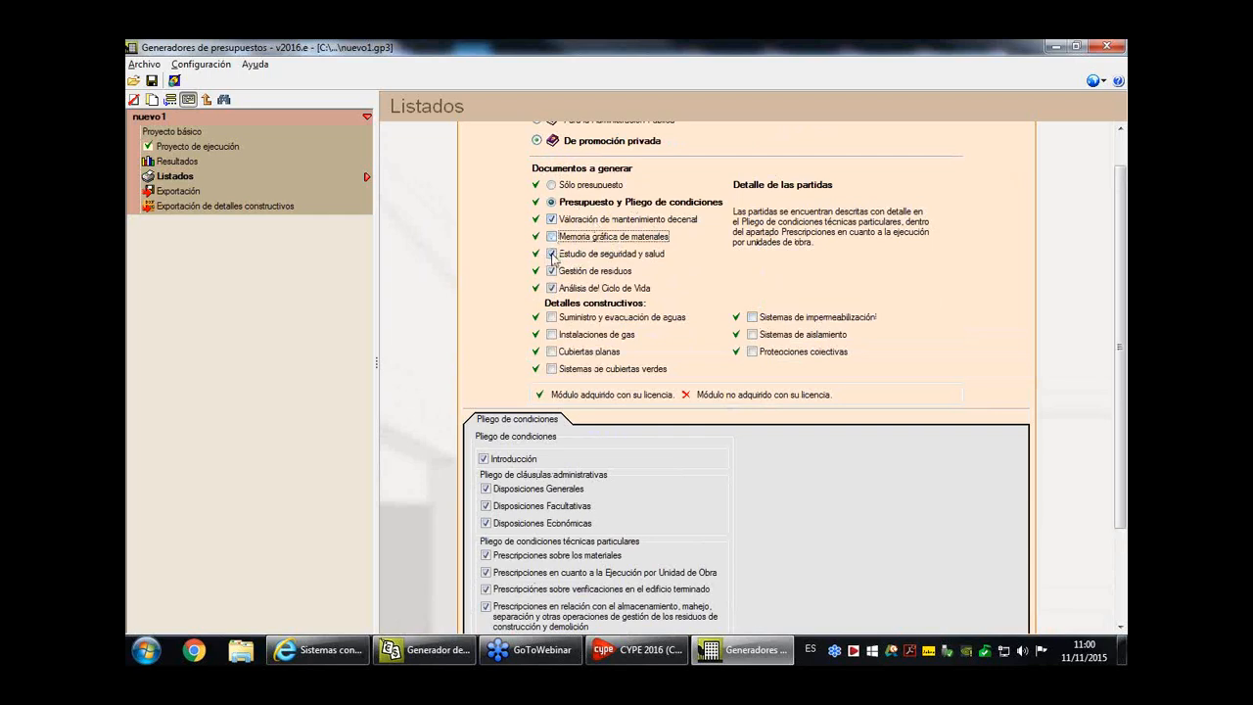
pyautogui.click(552, 254)
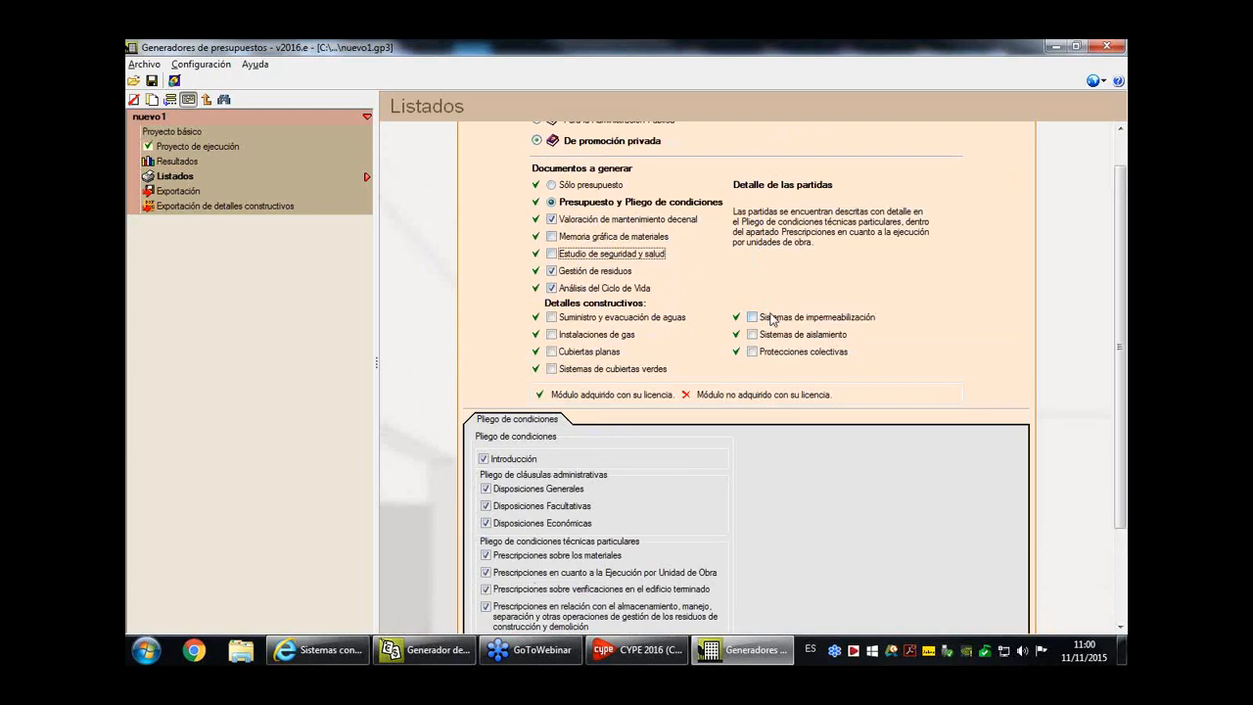
# - Generate the Presupuesto report, view its available export formats, and close the report
pyautogui.scroll(-3, 773, 319)
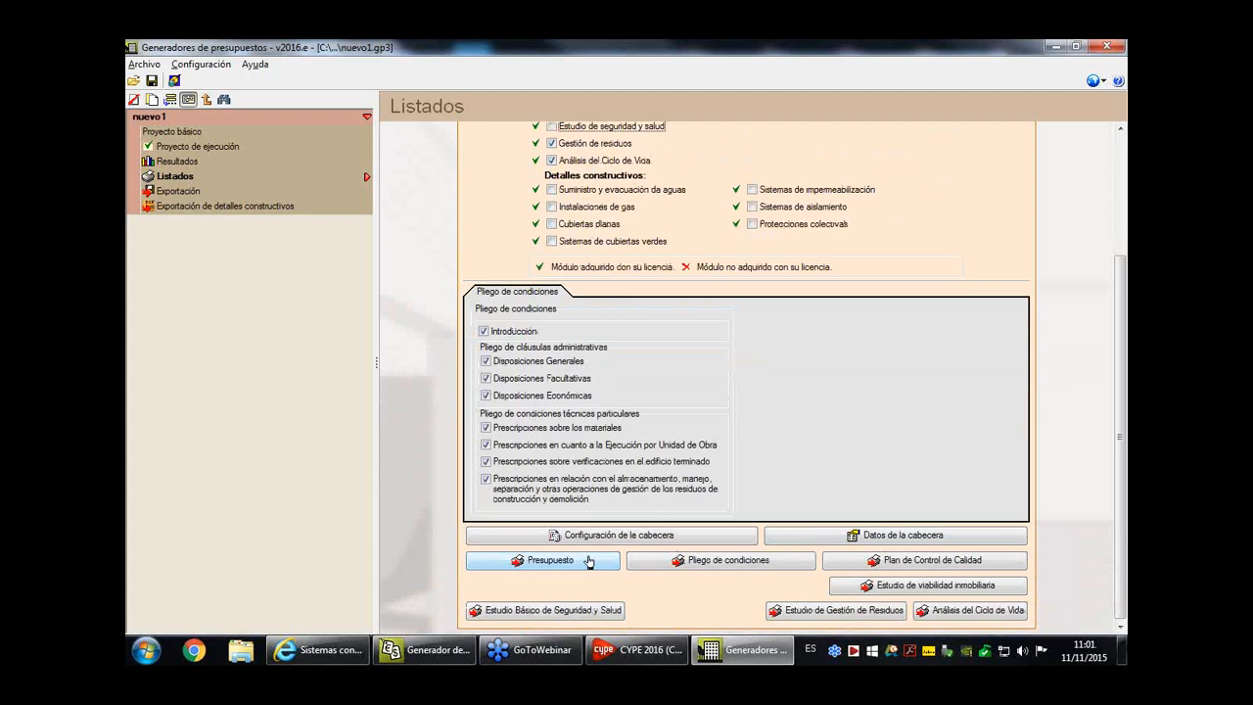
pyautogui.click(541, 564)
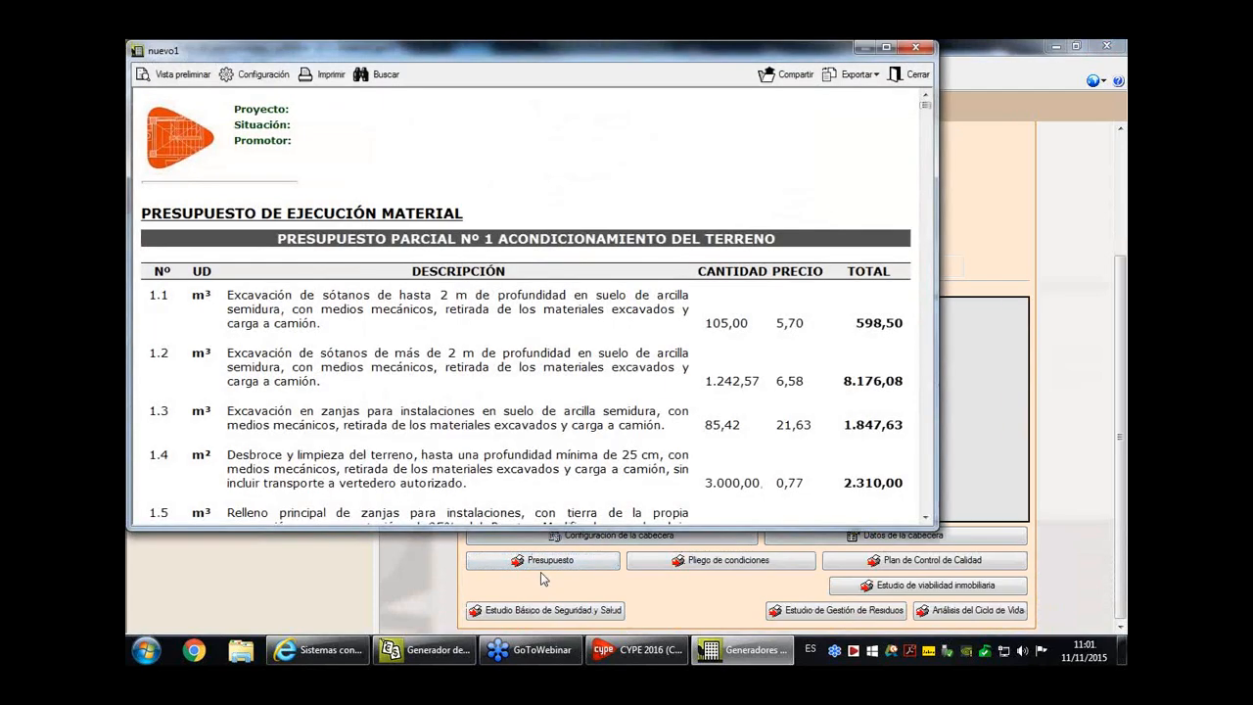
pyautogui.click(894, 48)
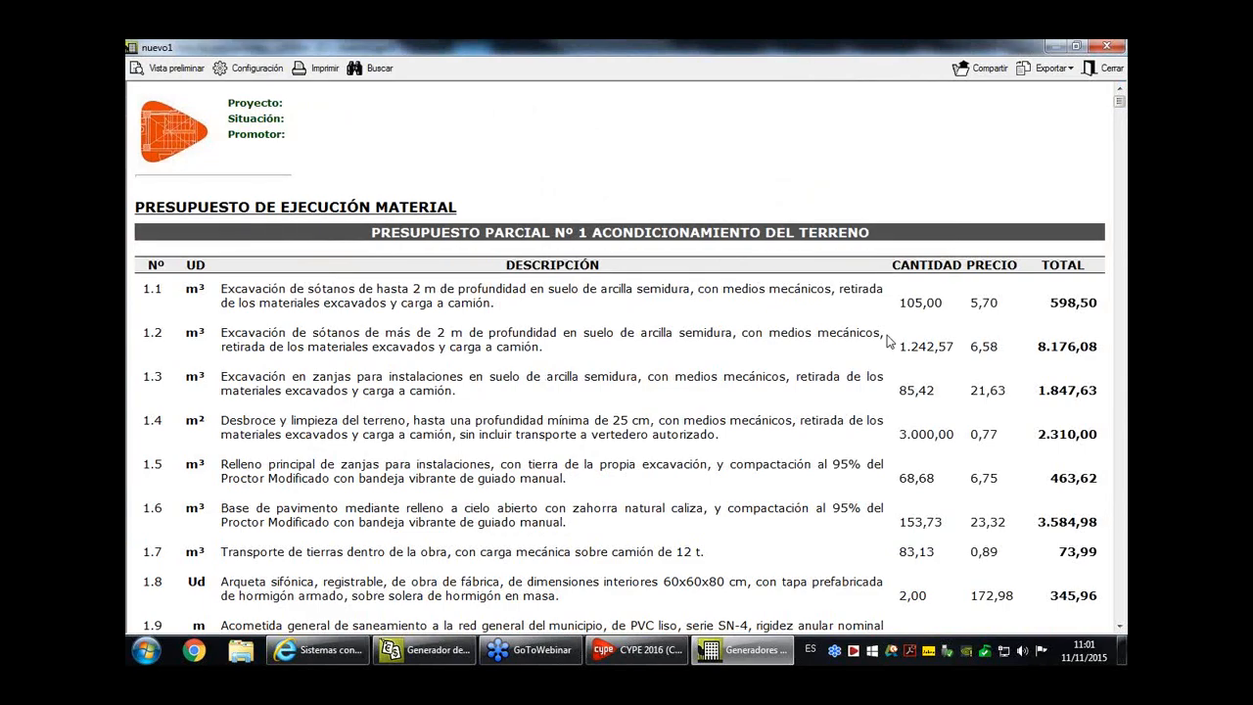
pyautogui.click(1055, 72)
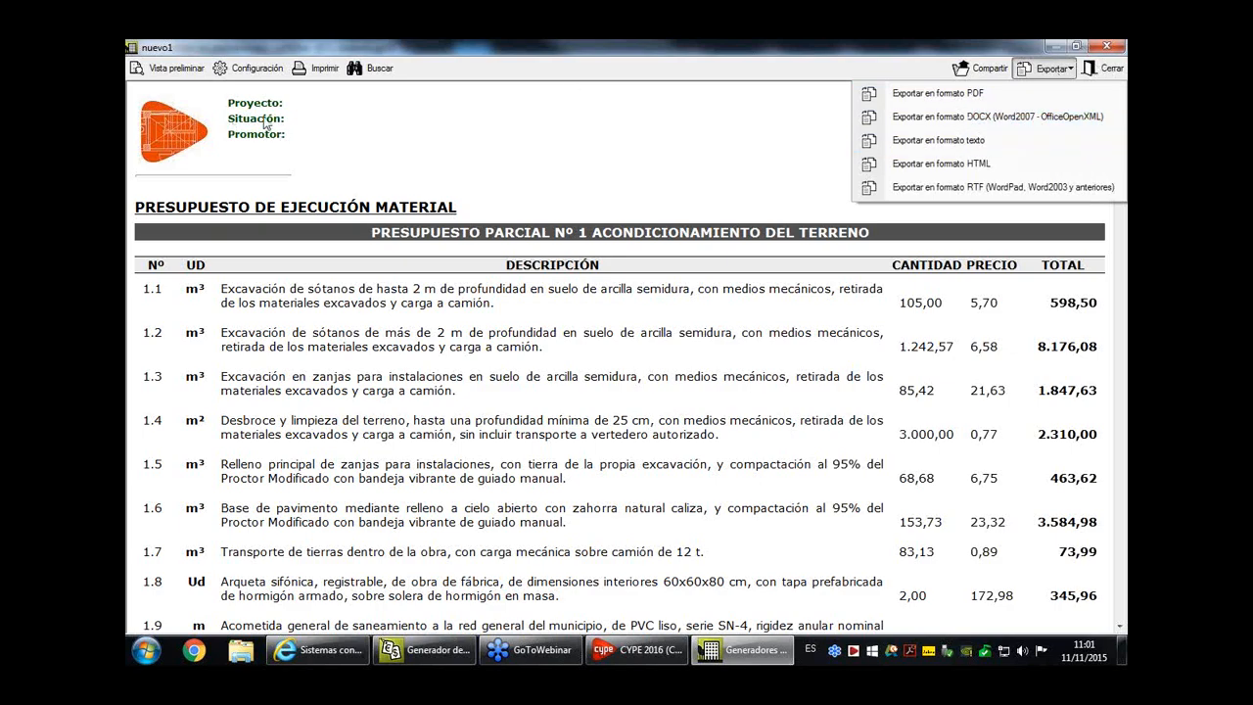
pyautogui.click(1107, 71)
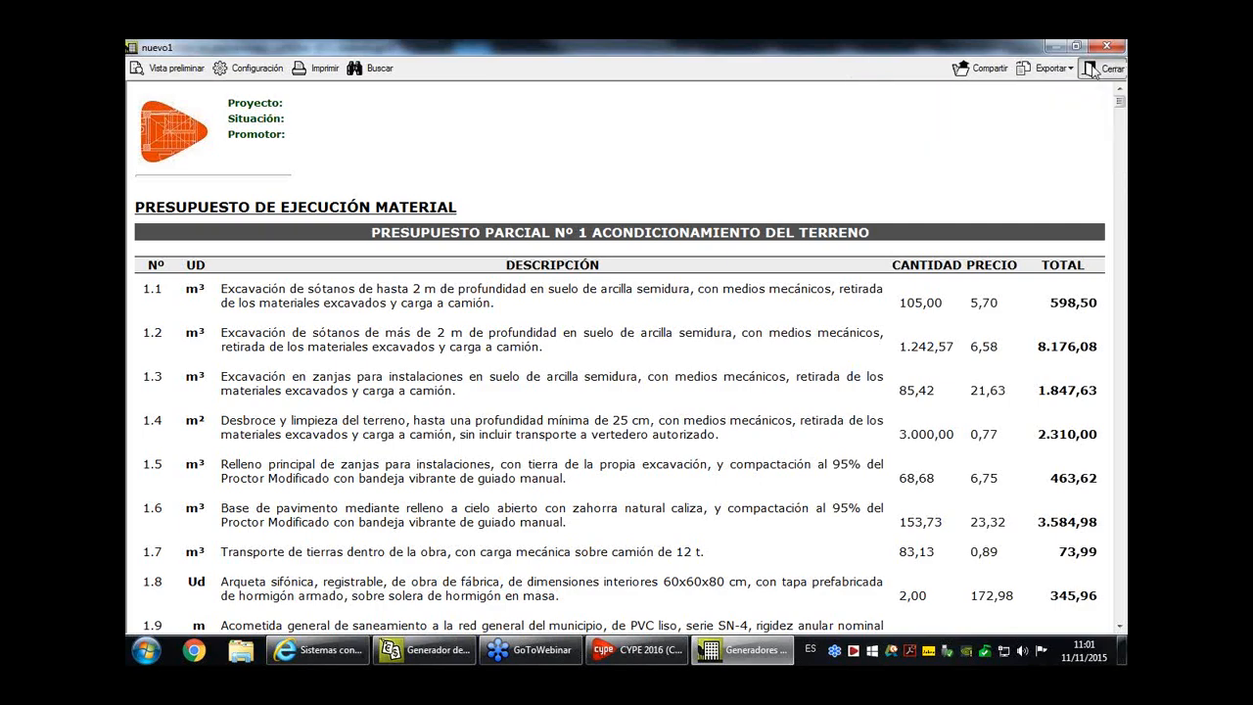
# - View the report's Datos de la cabecera fields and cancel without entering data
pyautogui.click(798, 537)
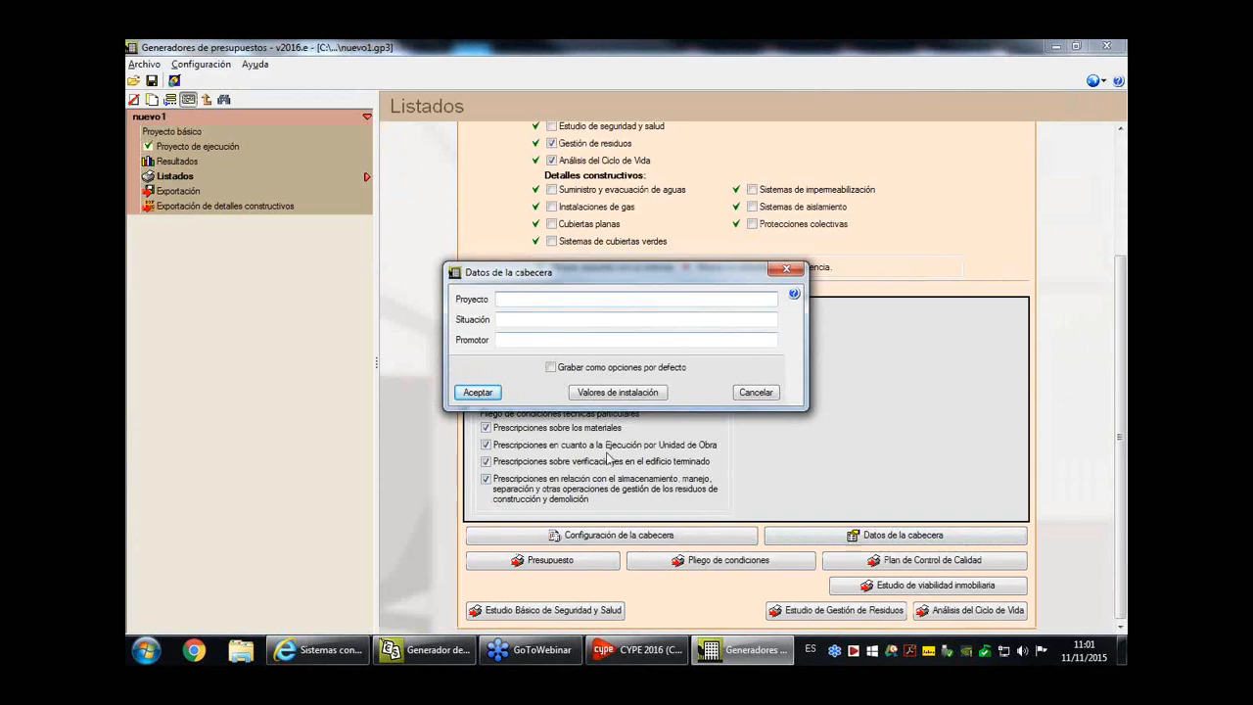
pyautogui.click(756, 392)
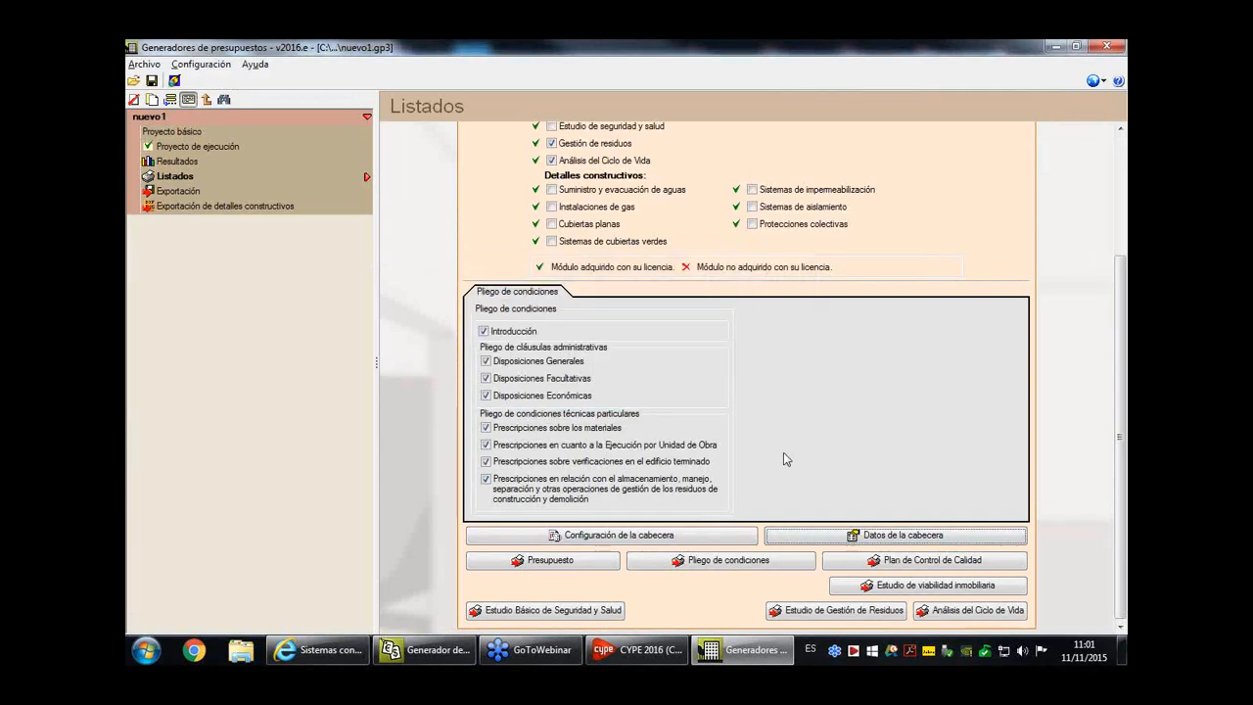
pyautogui.scroll(3, 783, 454)
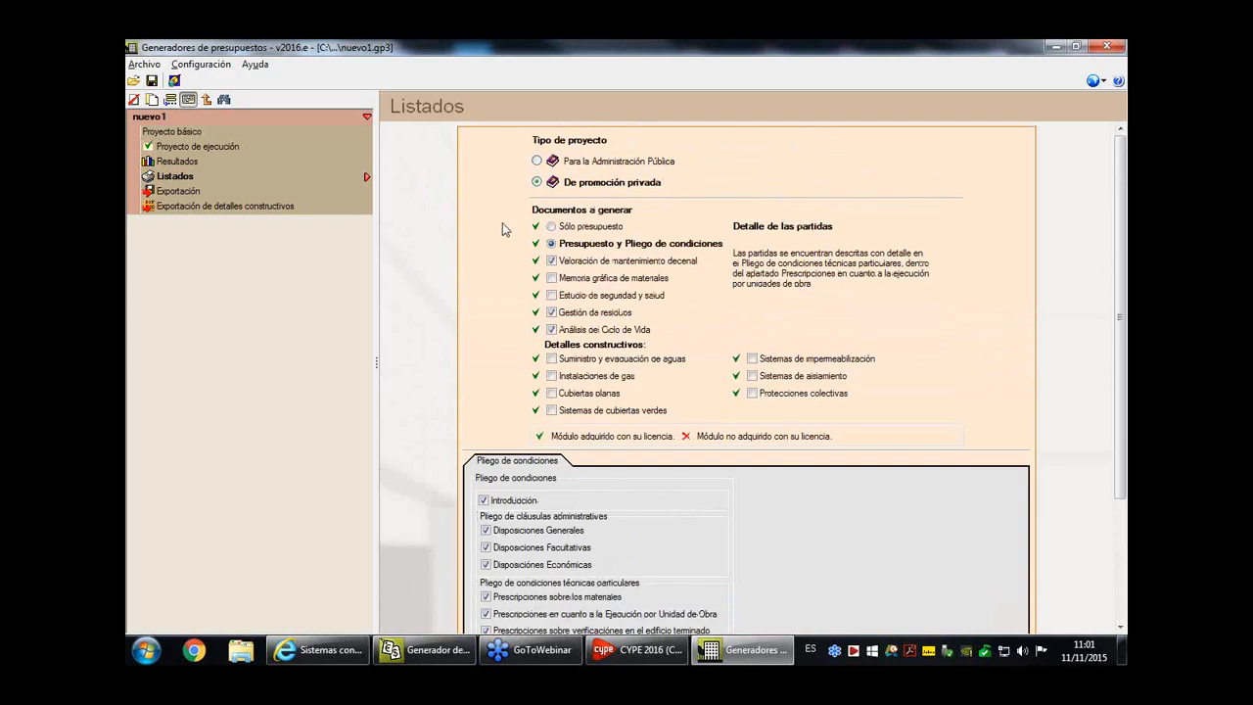
# - Examine the Exportación options, including the item tree levels, documents to generate and target formats
pyautogui.click(187, 194)
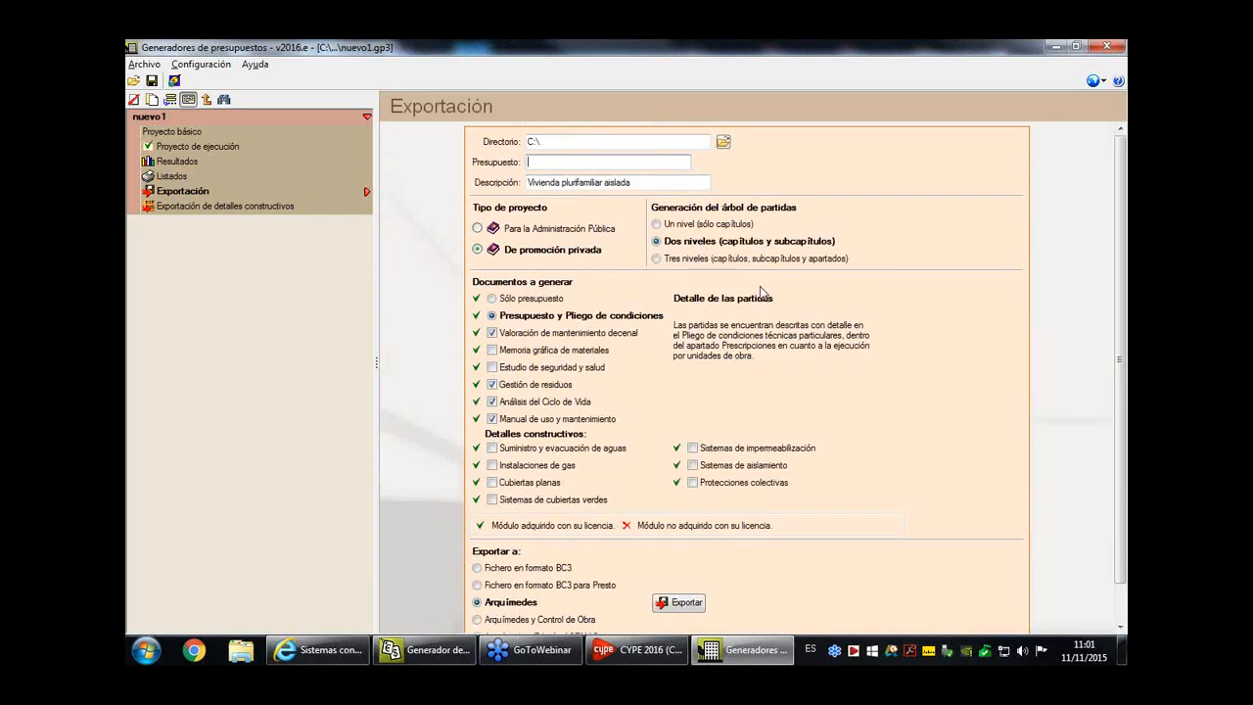
pyautogui.scroll(-1, 760, 292)
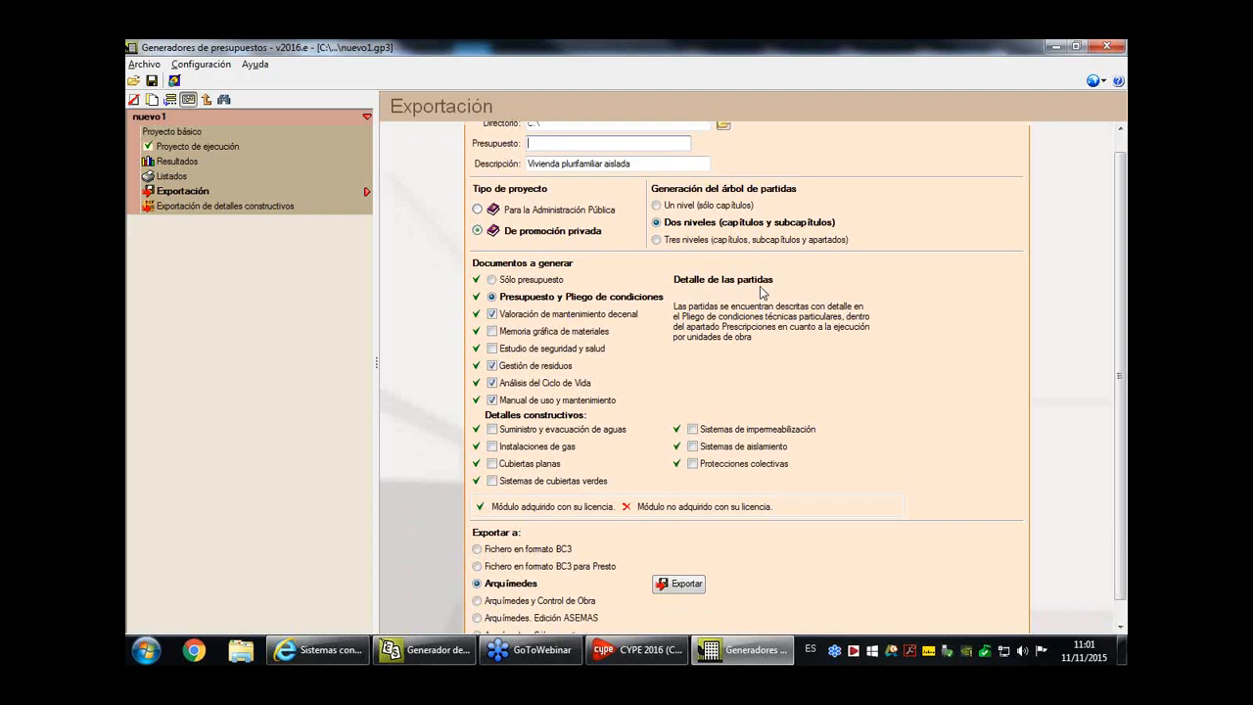
pyautogui.scroll(-1, 752, 338)
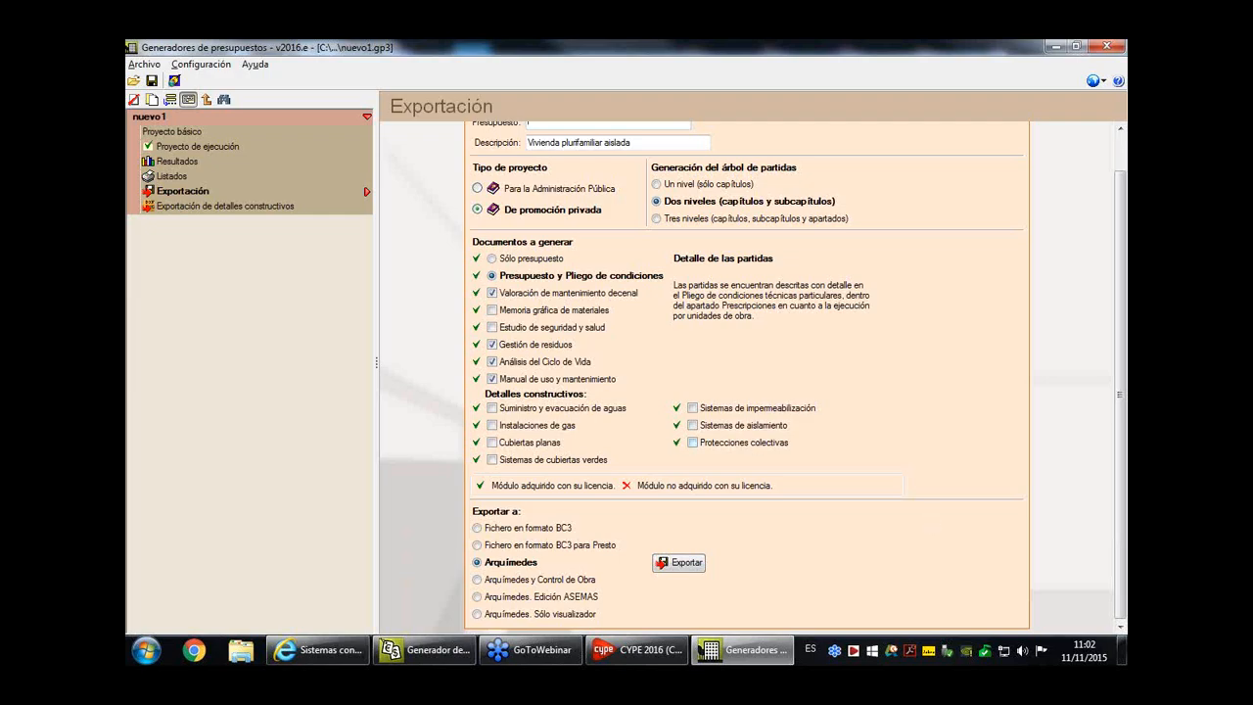
# - Close Generadores de presupuestos without saving the project, and close the CYPE 2016 launcher
pyautogui.click(1107, 46)
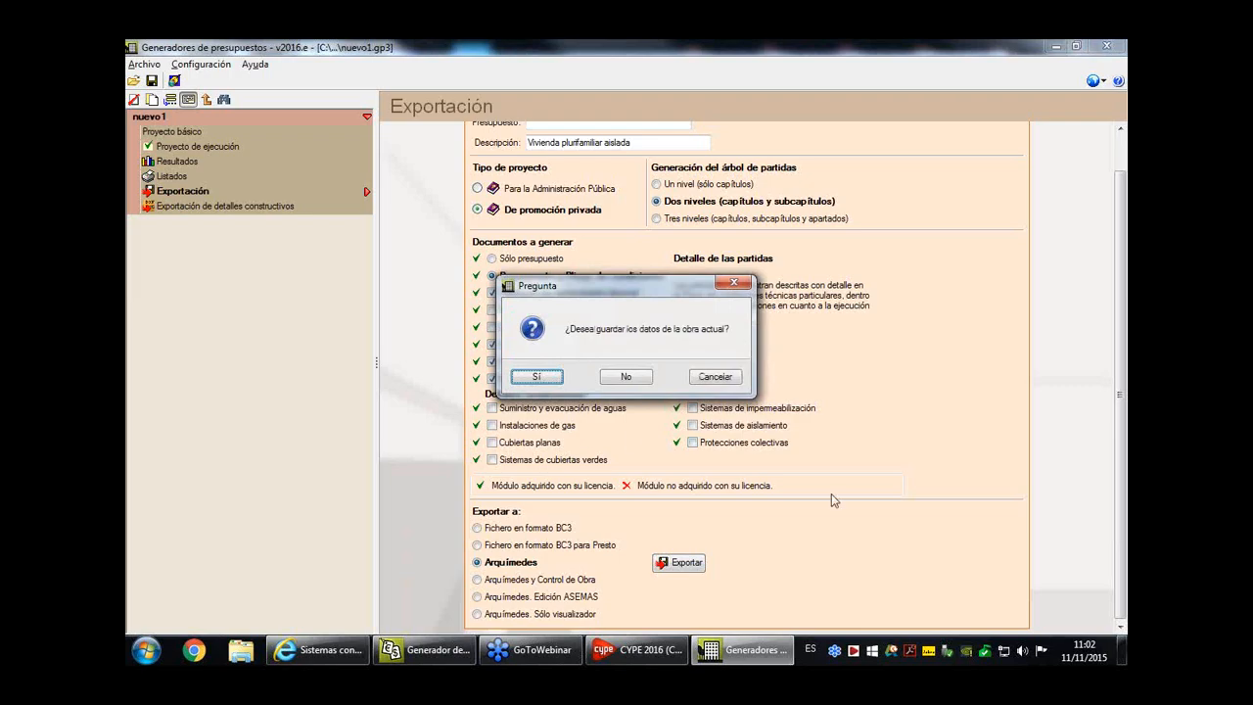
pyautogui.click(633, 376)
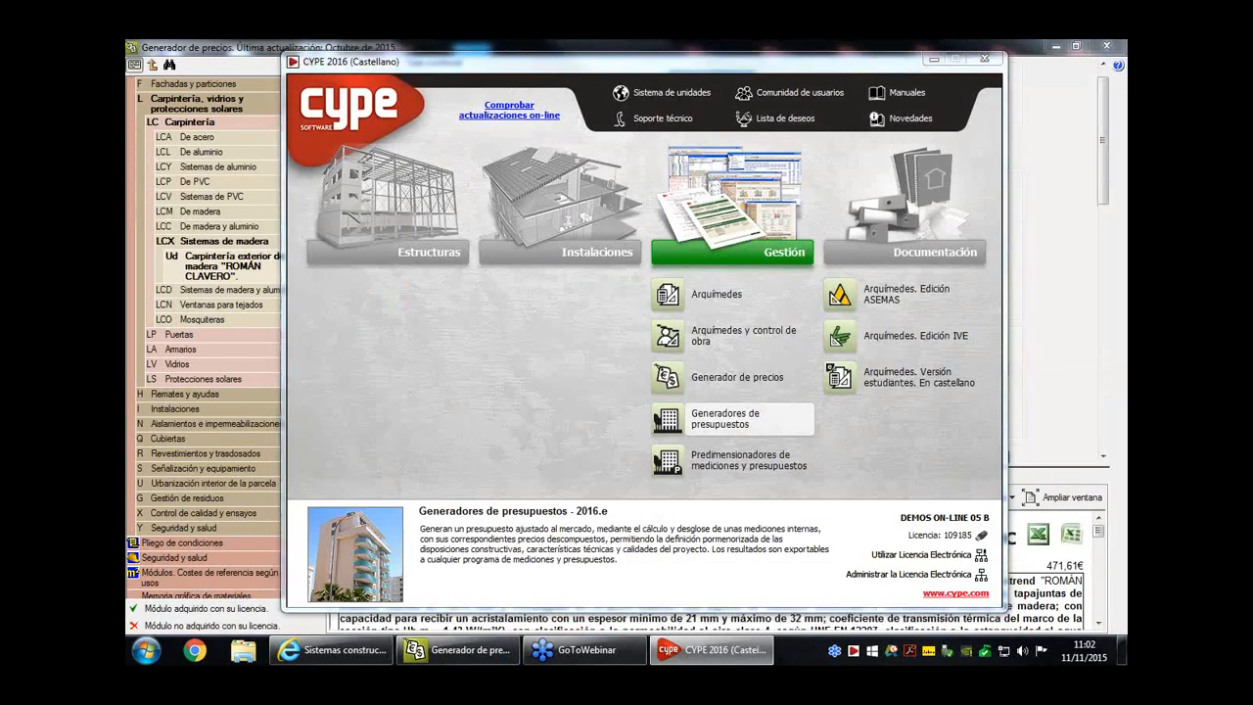
pyautogui.click(985, 59)
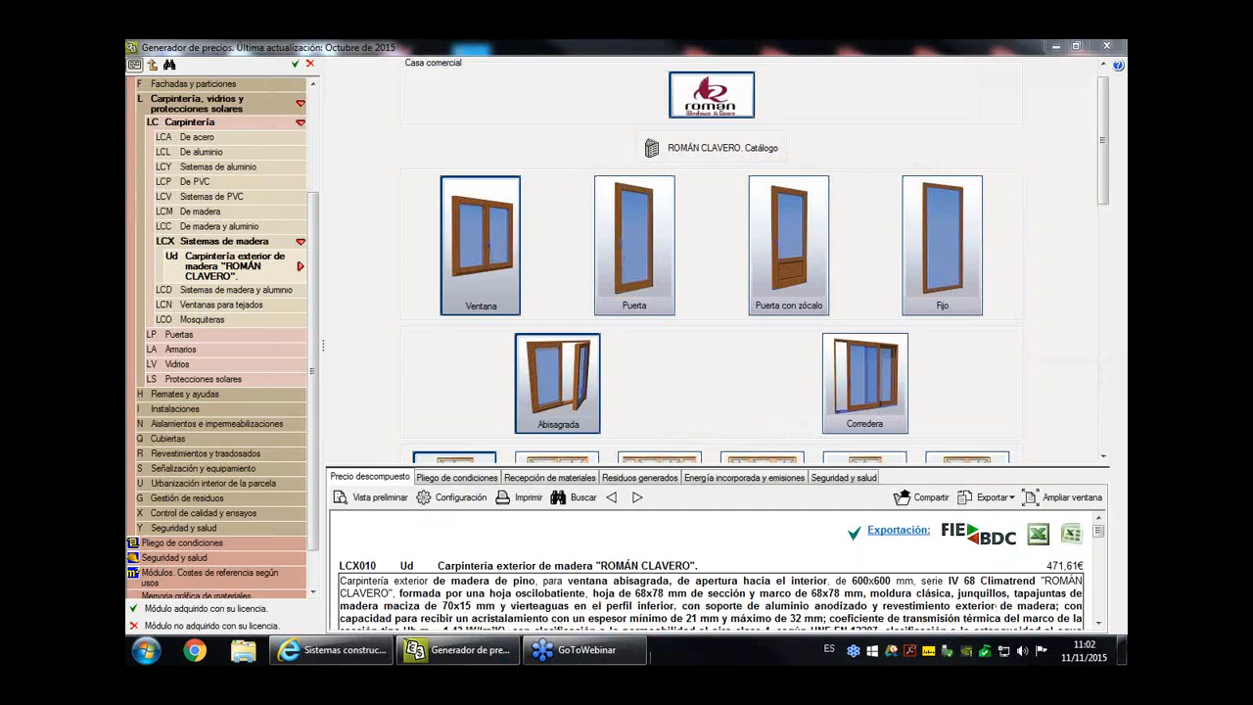